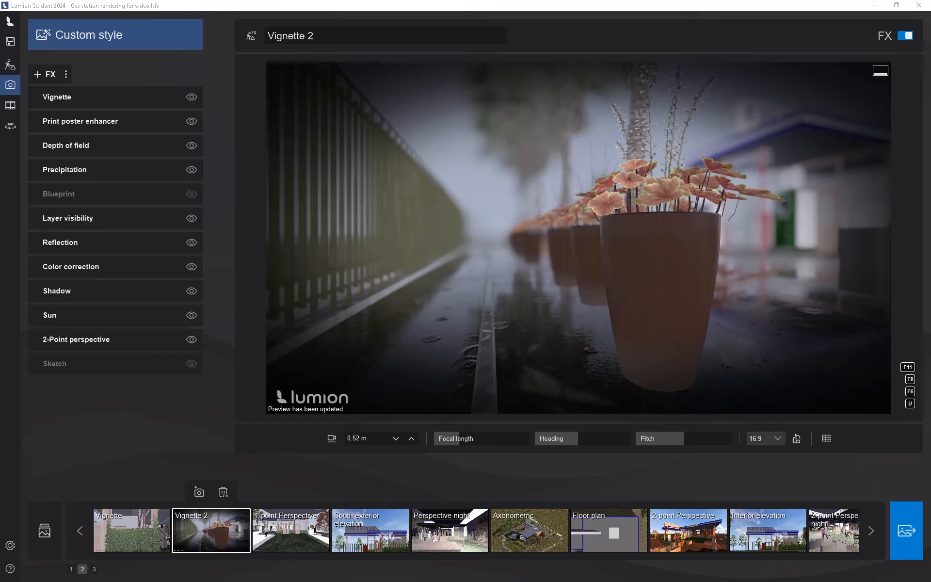
- Disable the Vignette effect on the Vignette 2 photo and review its Depth of field settings
left_click(174, 99)
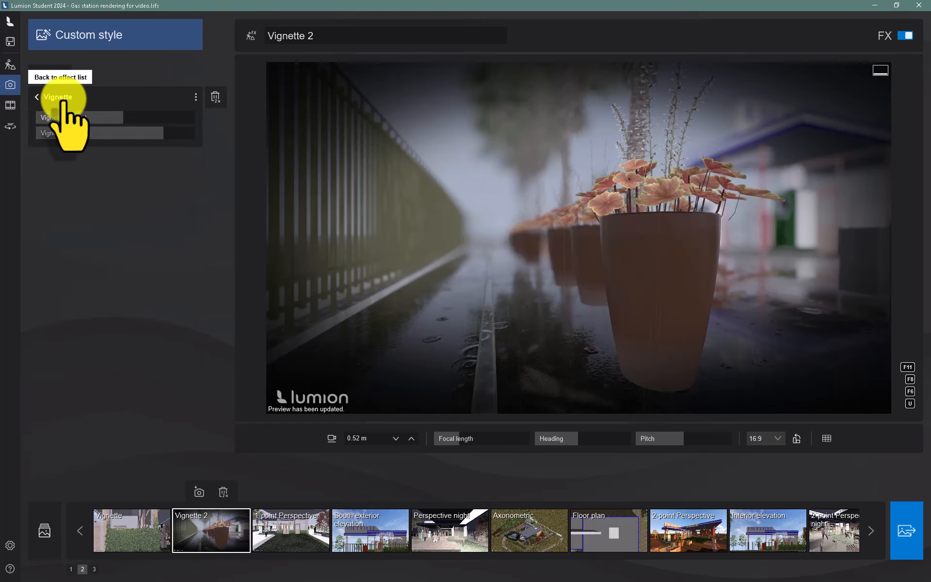
left_click(37, 98)
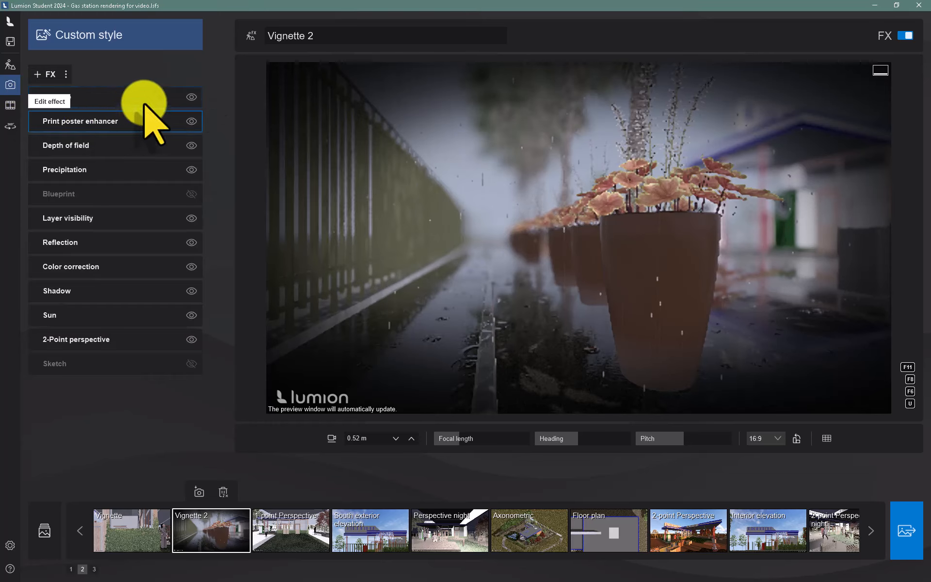
left_click(192, 97)
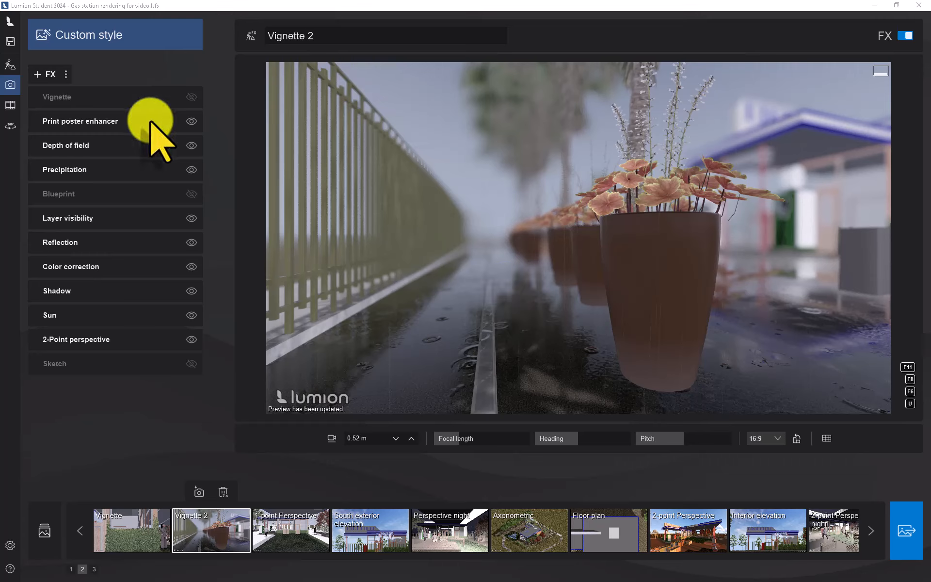
left_click(78, 145)
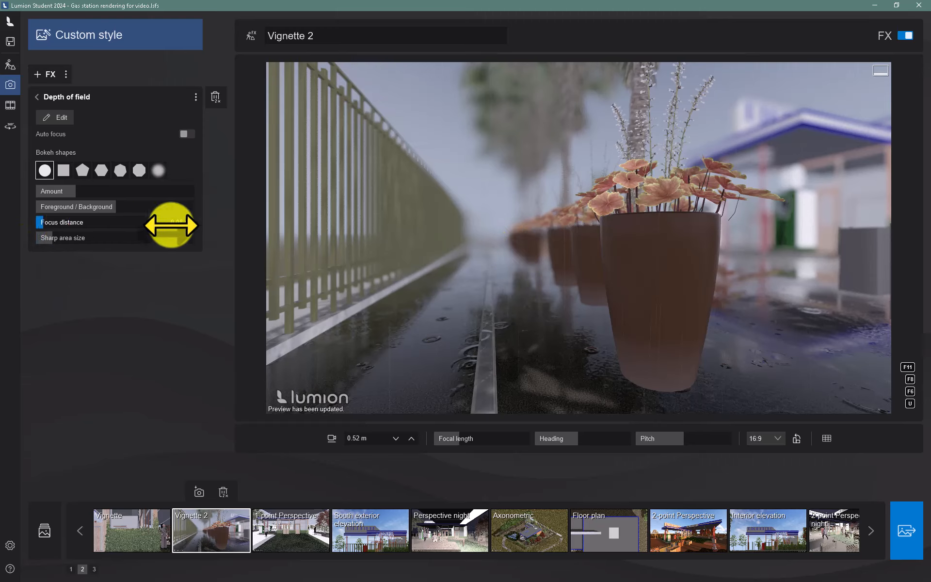
left_click(36, 96)
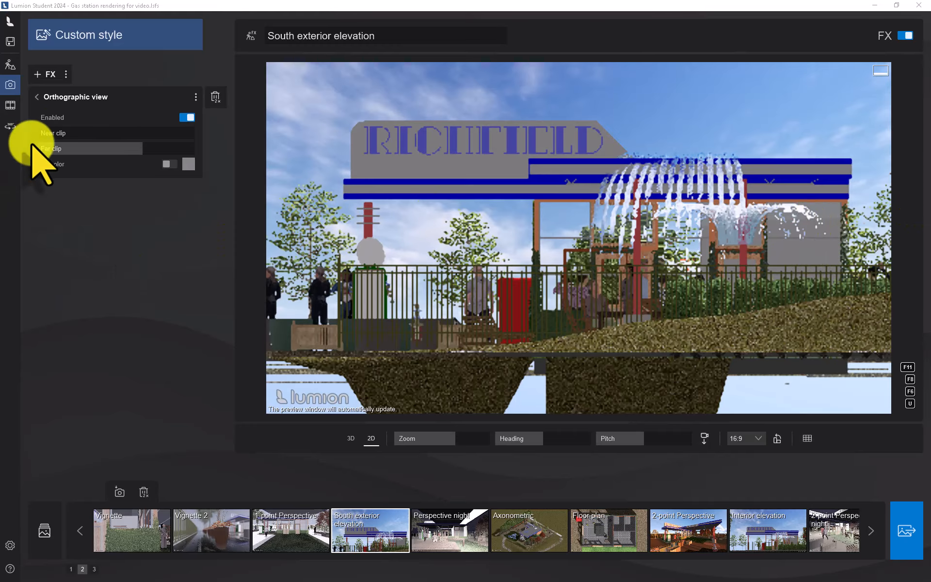
- Adjust the Orthographic view near clip on the South exterior elevation and reduce the far clip on the Interior elevation
left_click(44, 134)
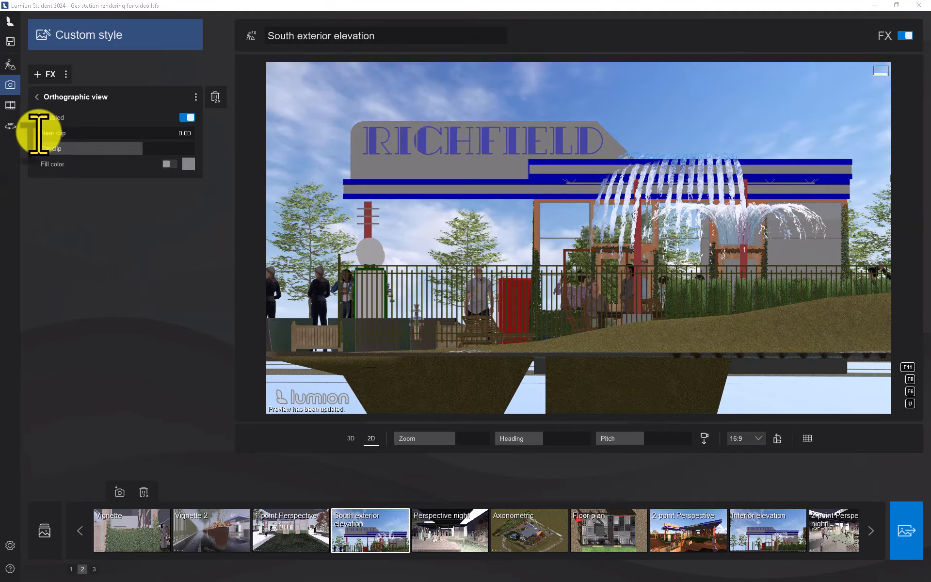
left_click_drag(35, 137, 77, 140)
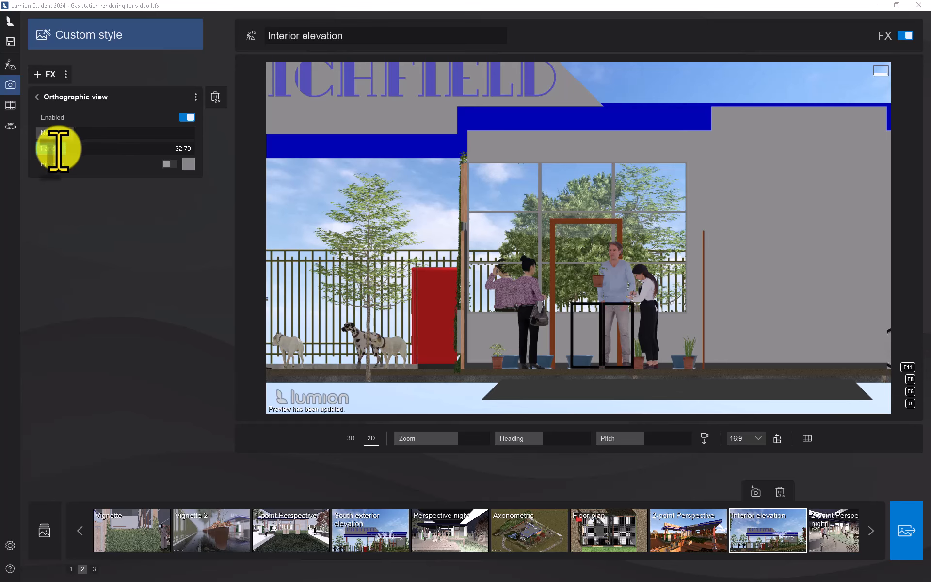
left_click(118, 167)
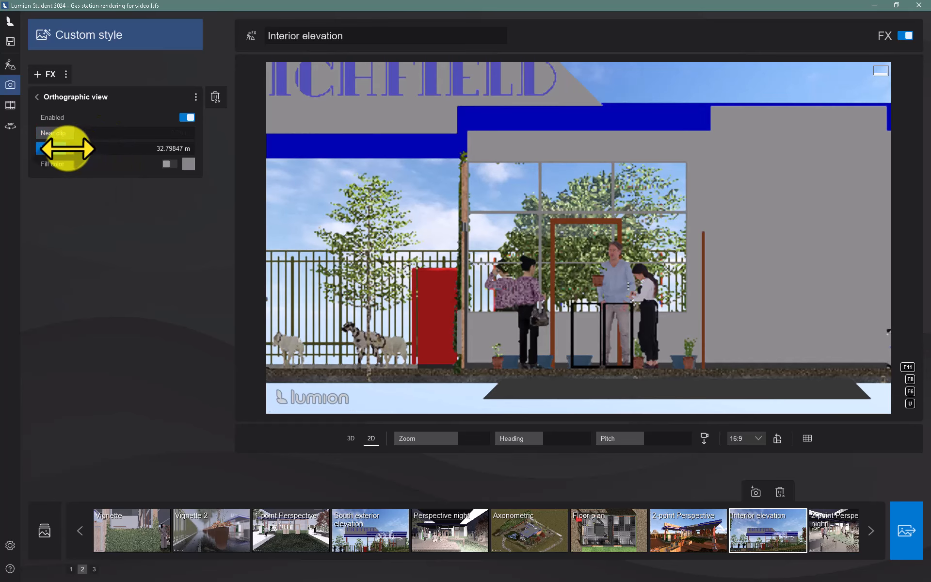
left_click_drag(68, 149, 50, 149)
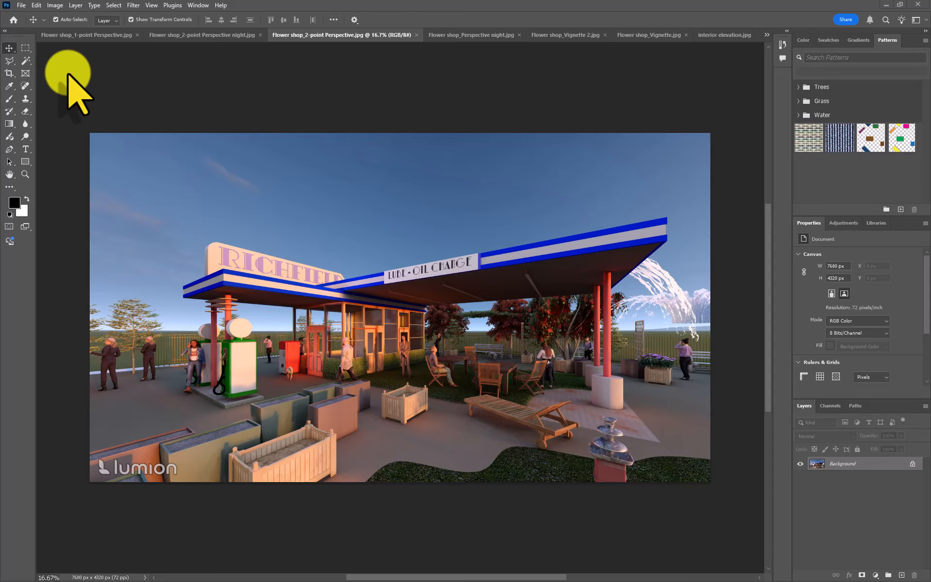
- Set the 2-point Perspective image's resolution to 200 pixels/inch with resampling off
left_click(55, 6)
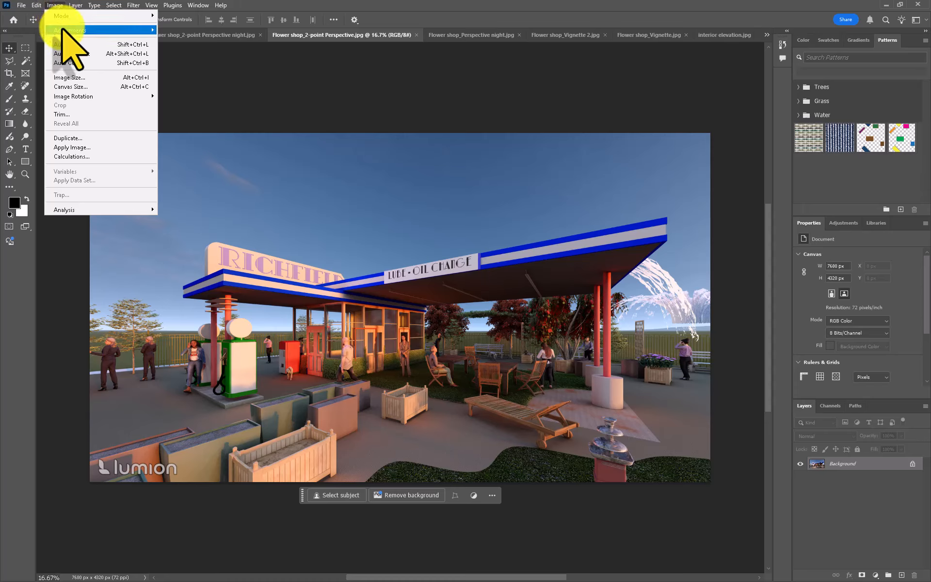
left_click(80, 78)
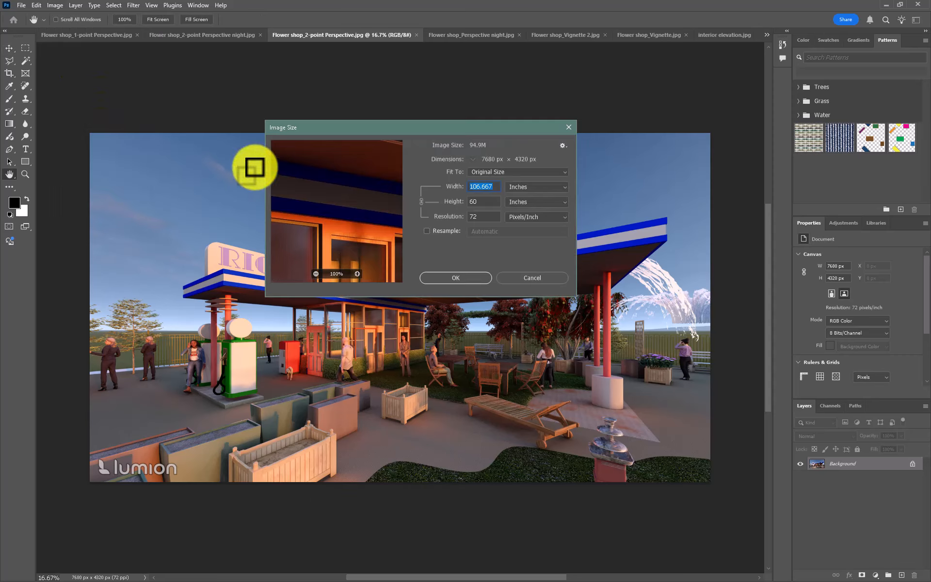
left_click(474, 218)
left_click_drag(474, 218, 468, 218)
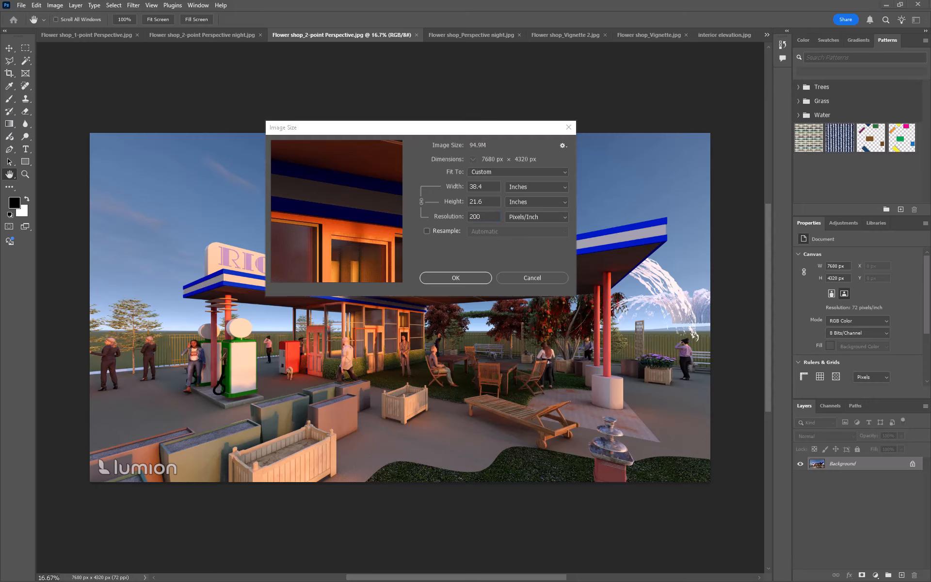
left_click(455, 278)
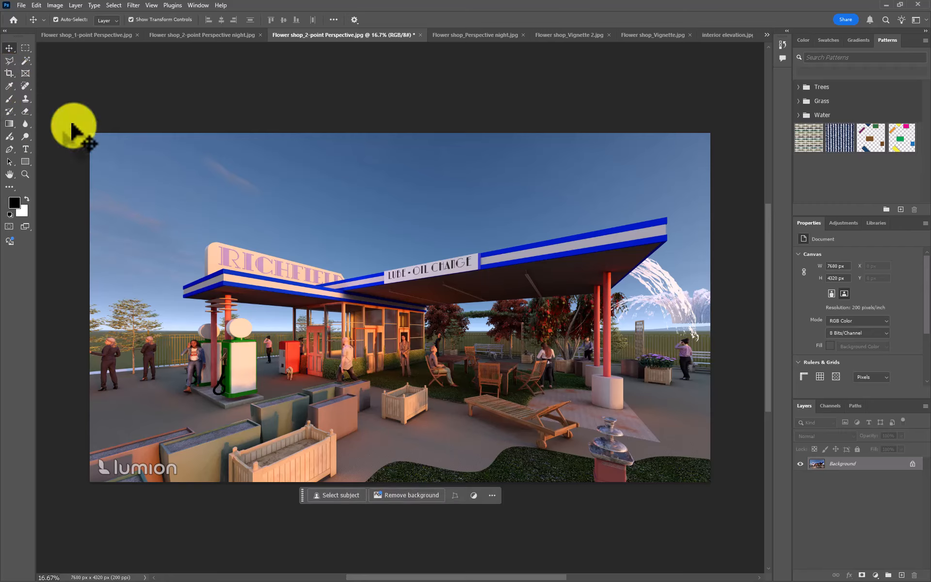
- Activate the Crop tool and examine the rendering around the Lumion watermark and planters at several magnifications
left_click(9, 72)
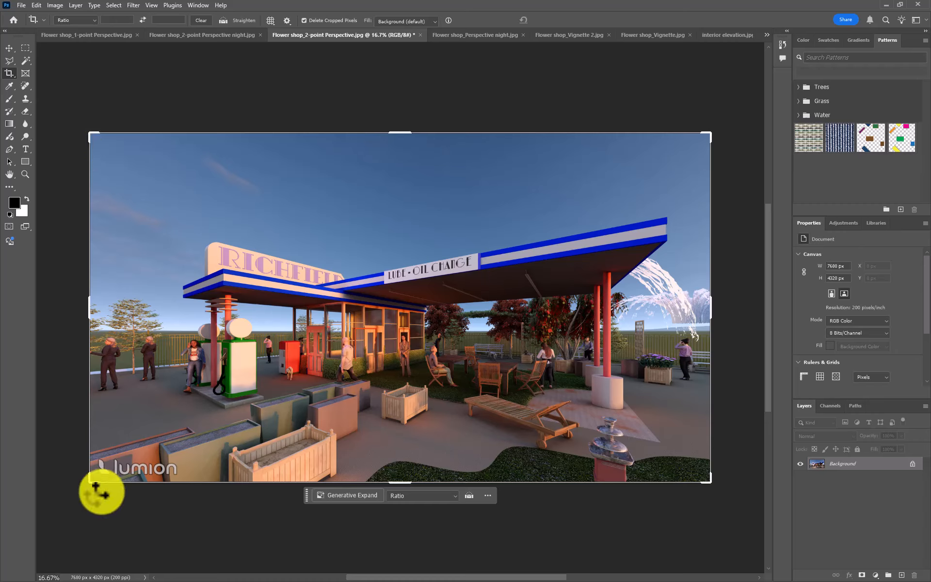
scroll(103, 499, "up", 3)
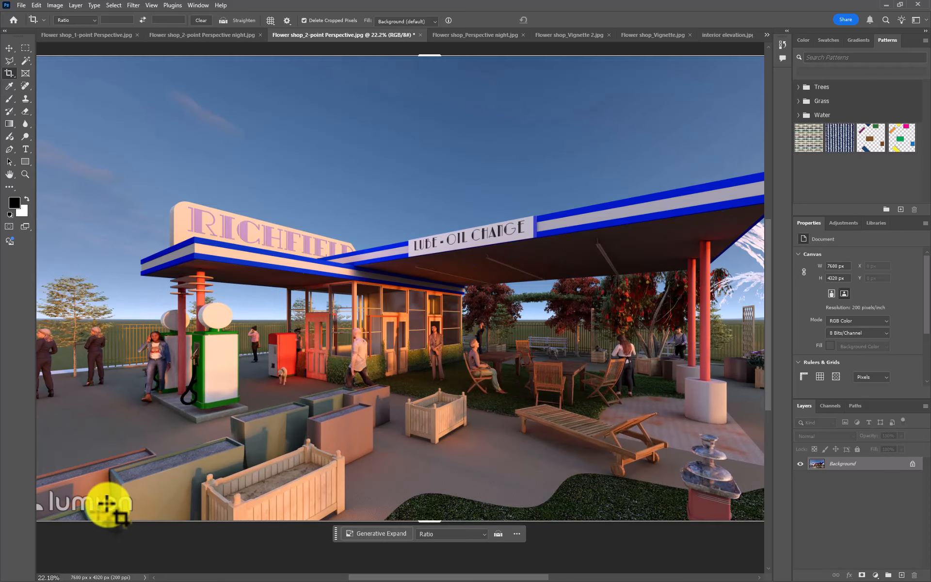
left_click_drag(138, 454, 266, 386)
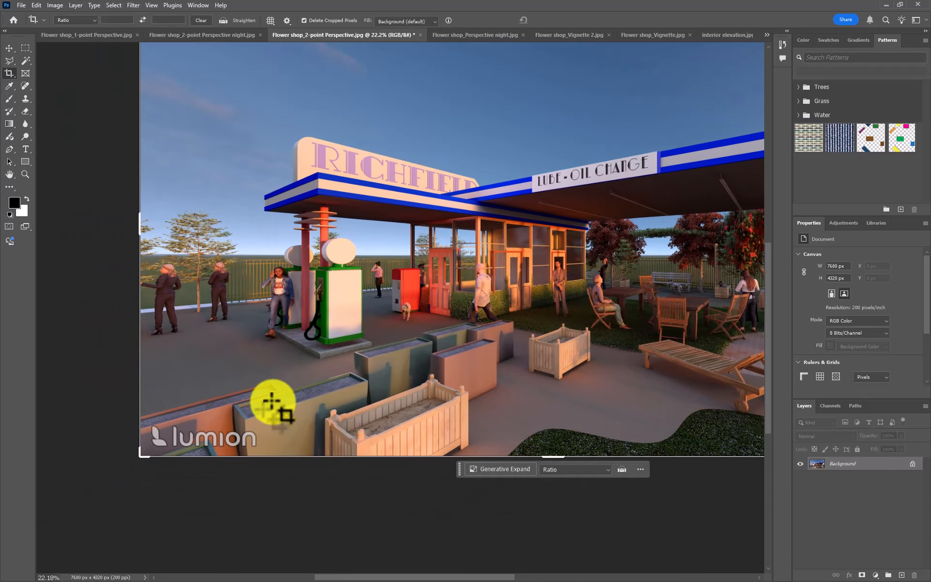
scroll(311, 419, "down", 2)
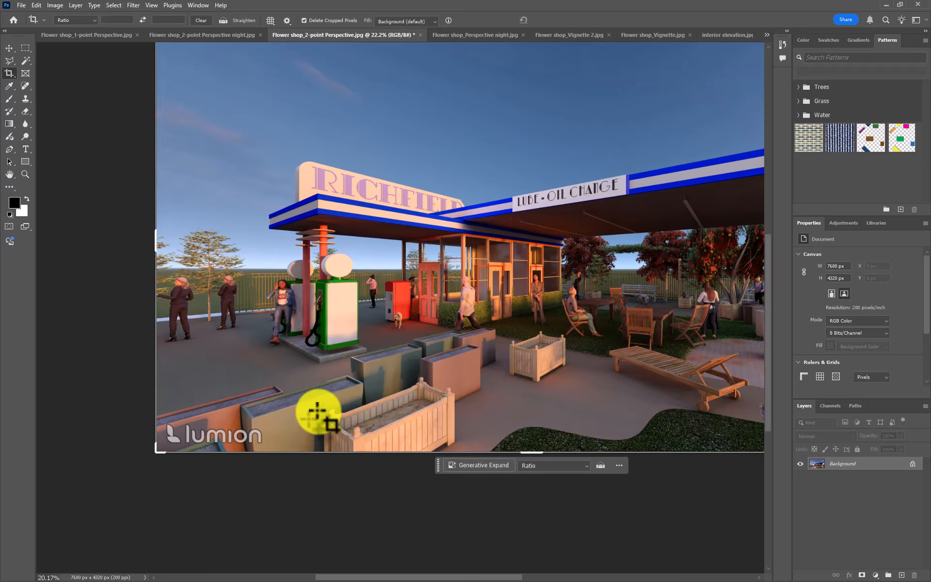
left_click_drag(413, 377, 313, 417)
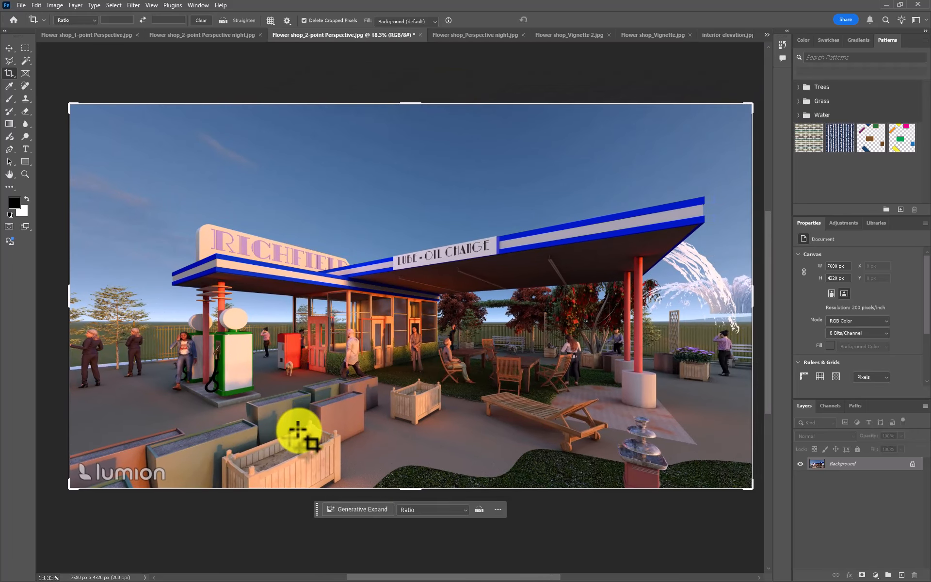
scroll(298, 430, "up", 1)
scroll(298, 430, "down", 3)
scroll(298, 428, "up", 5)
scroll(298, 423, "down", 5)
scroll(299, 418, "up", 4)
scroll(299, 417, "down", 4)
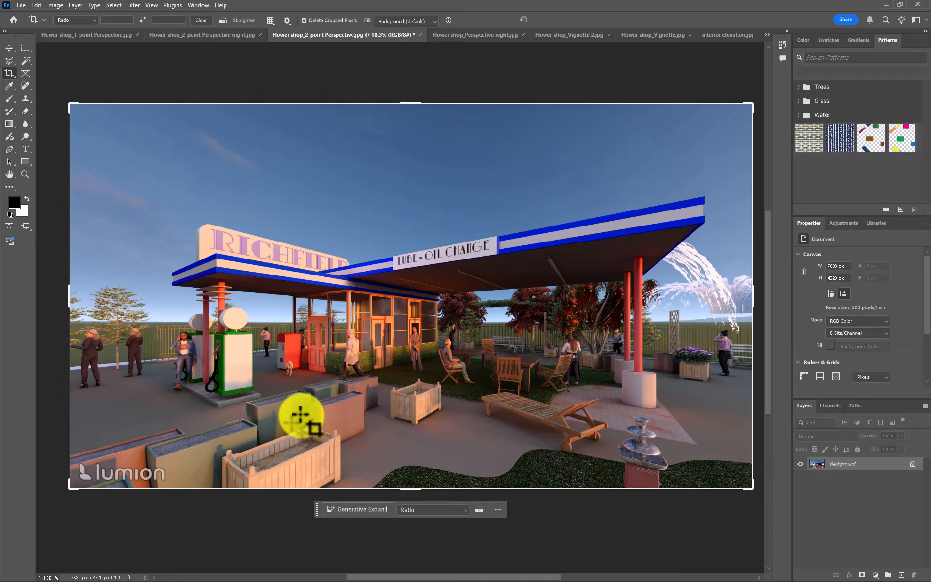
scroll(301, 414, "up", 2)
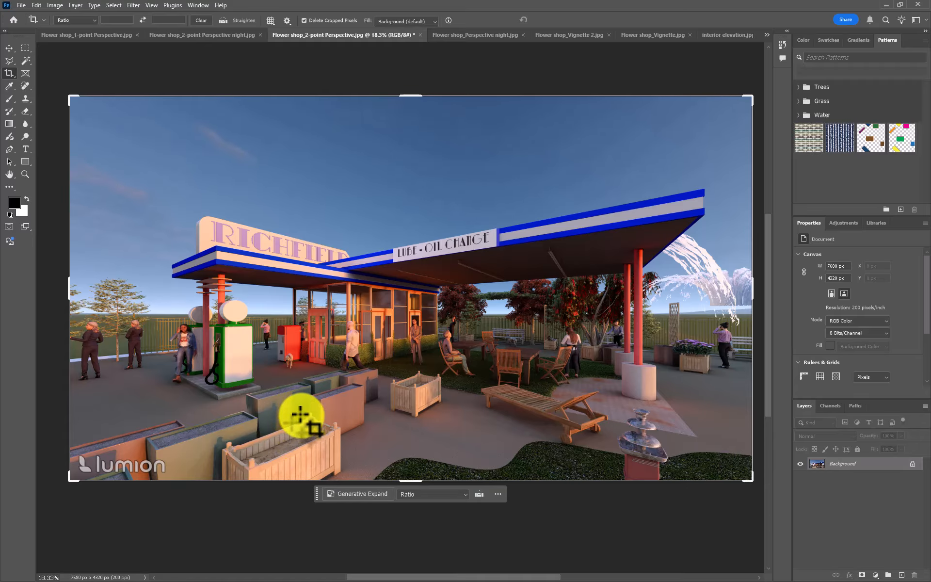
scroll(300, 415, "up", 6)
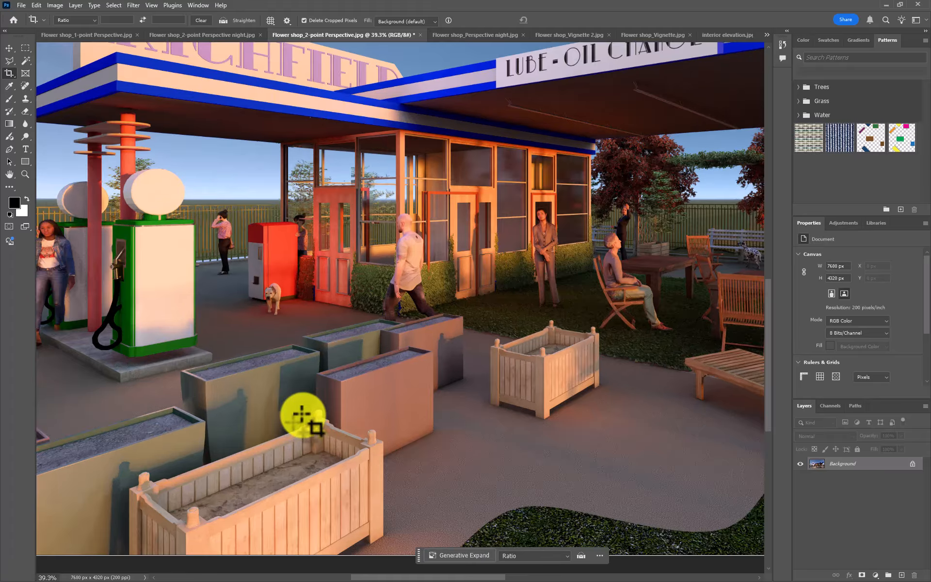
scroll(302, 415, "down", 5)
scroll(301, 414, "up", 3)
scroll(308, 399, "down", 4)
scroll(214, 448, "up", 4)
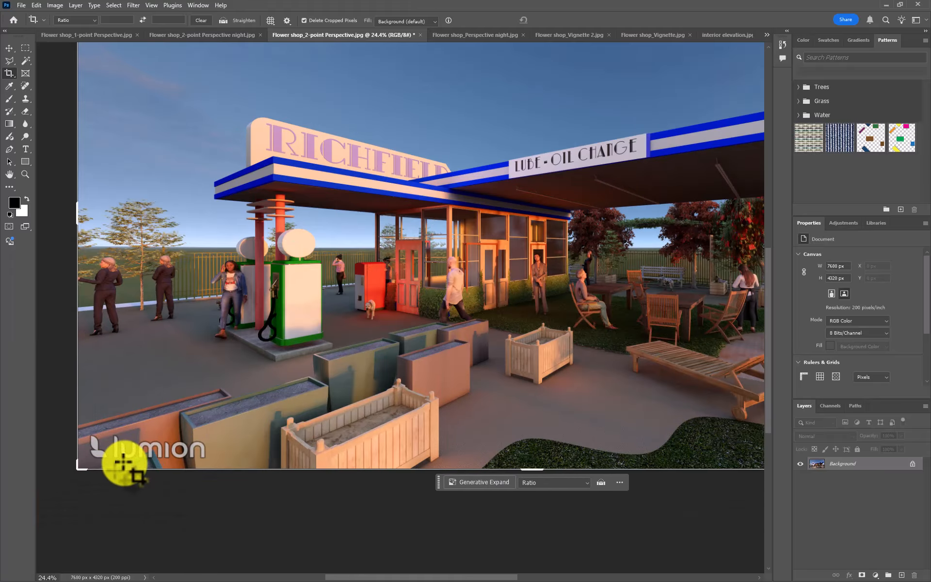
scroll(123, 461, "up", 3)
scroll(125, 461, "down", 5)
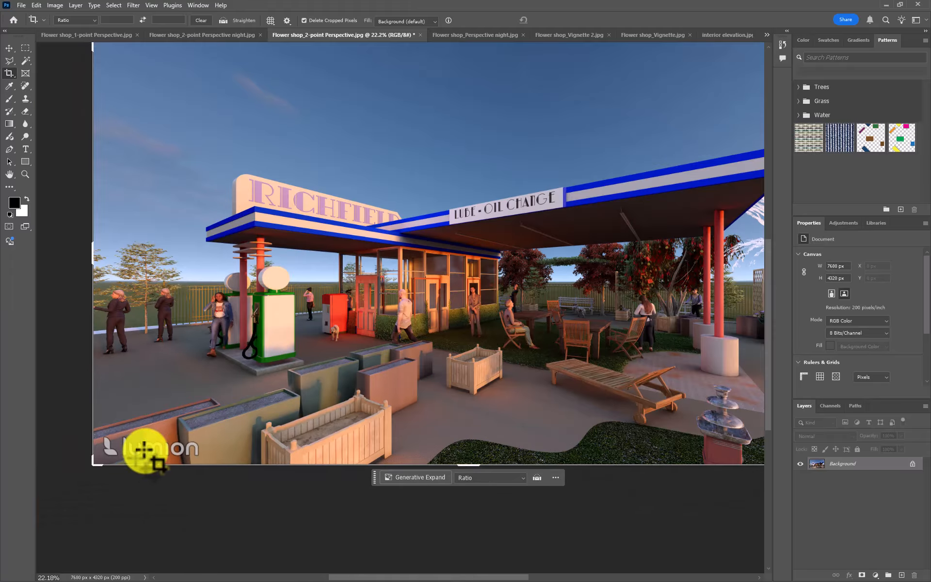
scroll(141, 461, "up", 4)
scroll(123, 453, "down", 4)
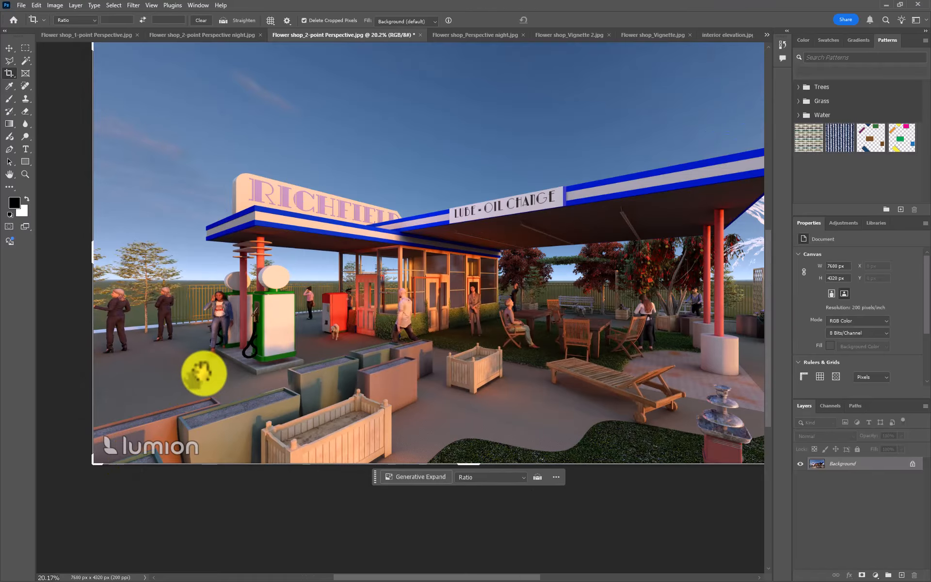
left_click_drag(219, 360, 192, 386)
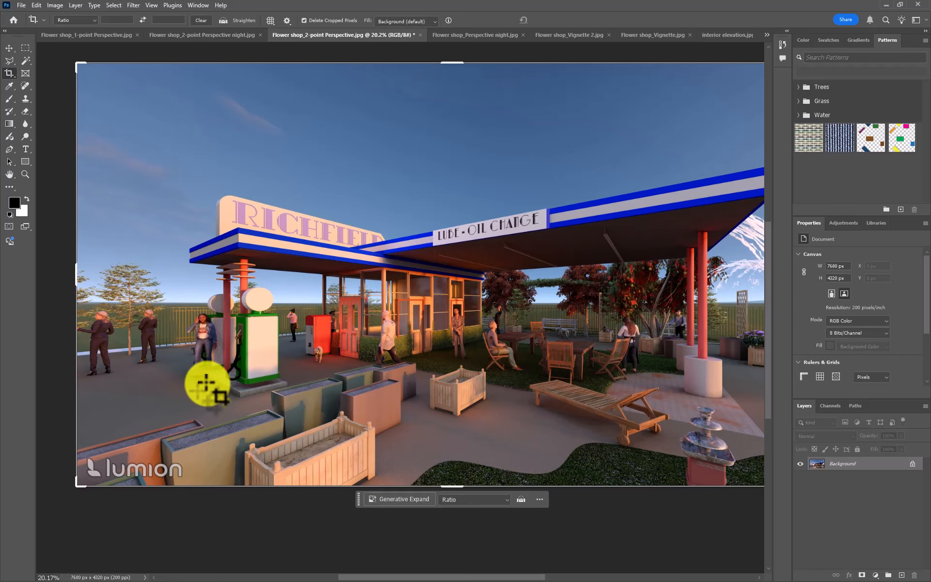
scroll(206, 385, "down", 2)
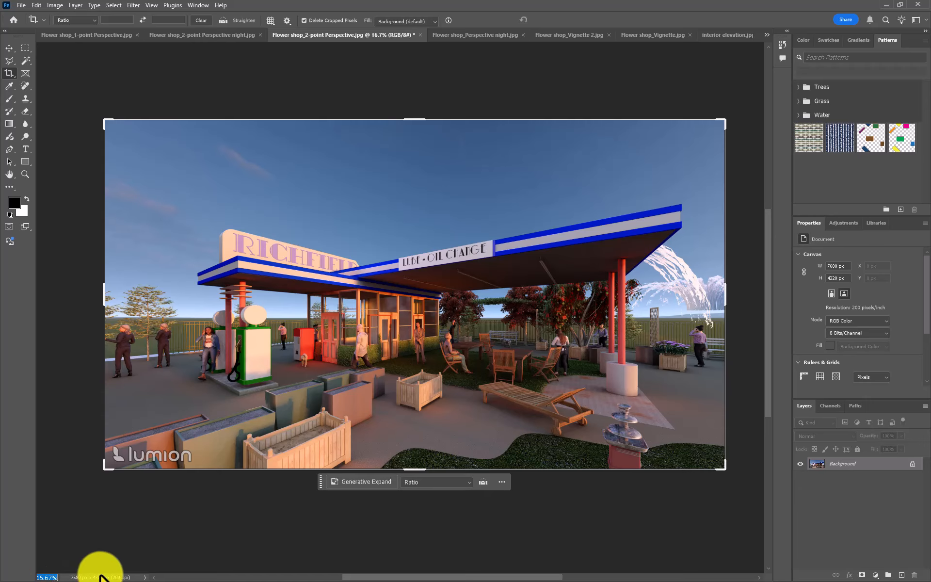
- View the kinds of document information available for the status display, keeping Document Dimensions
left_click(254, 492)
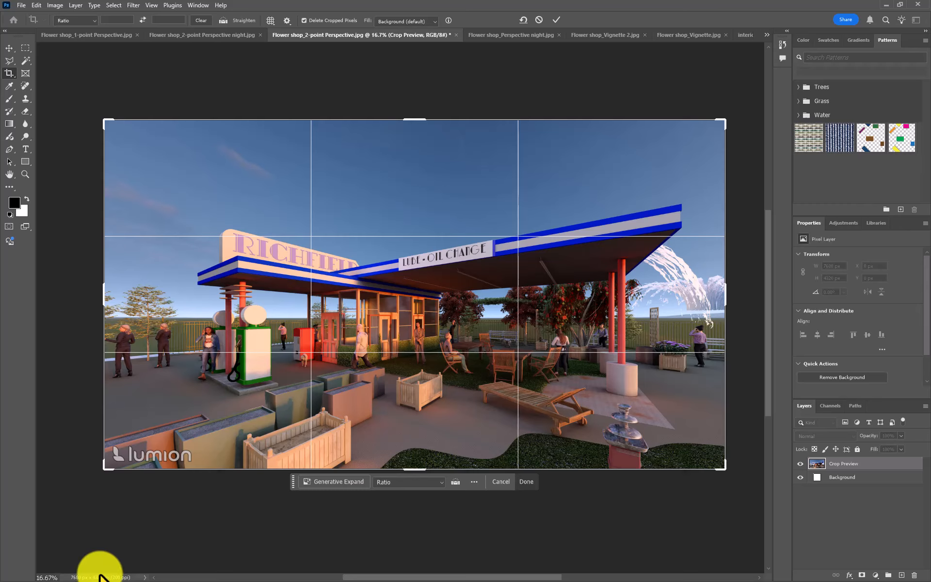
left_click(144, 577)
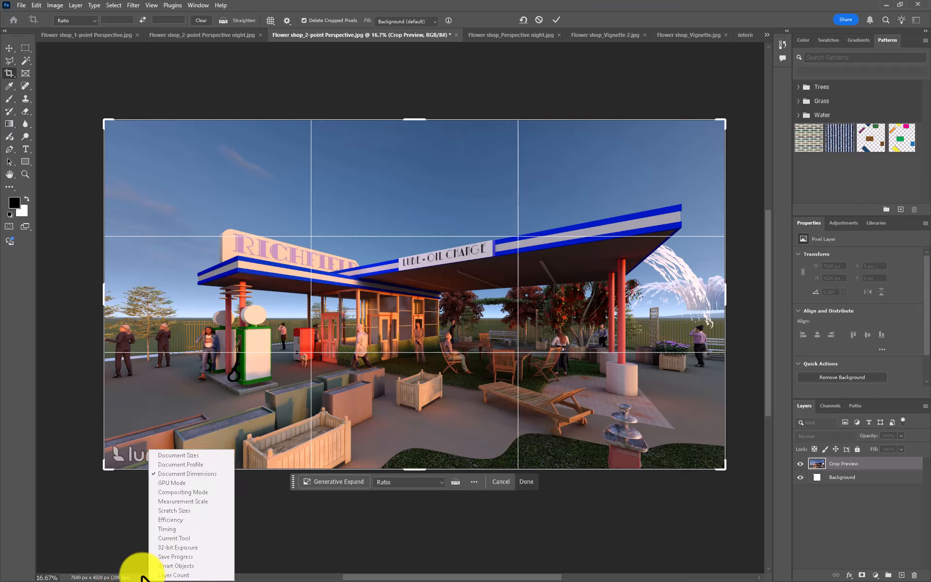
left_click(114, 502)
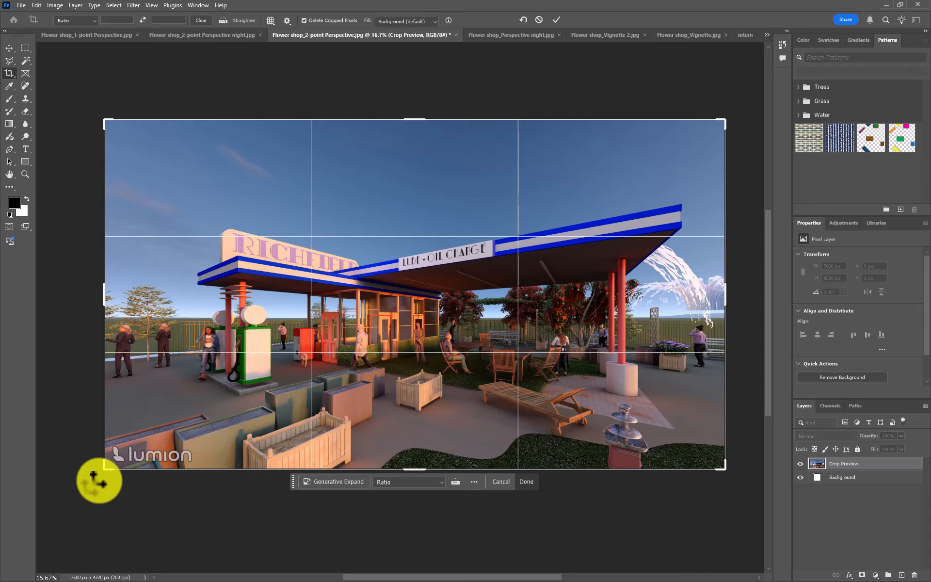
- Crop the 2-point Perspective rendering inward from its edges to trim off the Lumion watermark and most of the foreground planters
left_click_drag(103, 462, 123, 456)
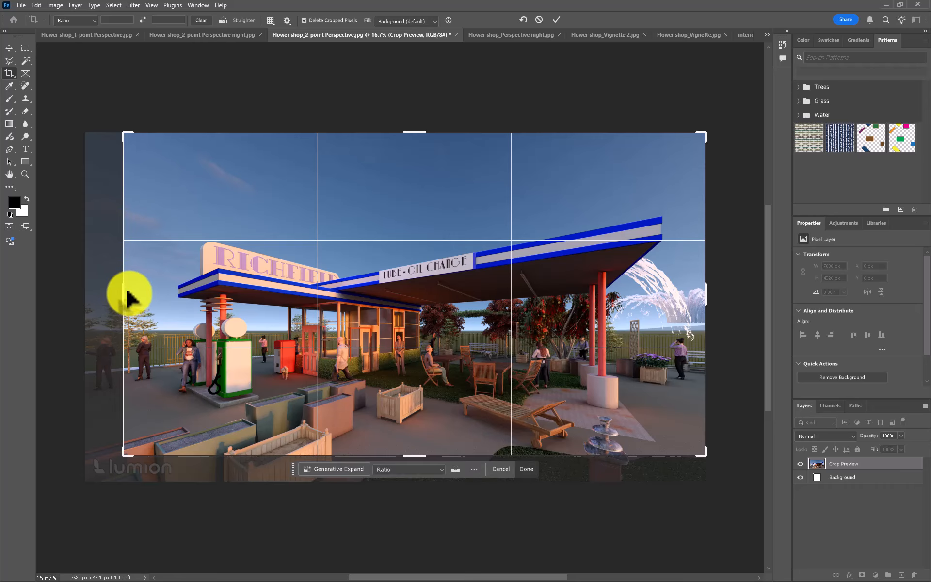
left_click_drag(124, 293, 136, 294)
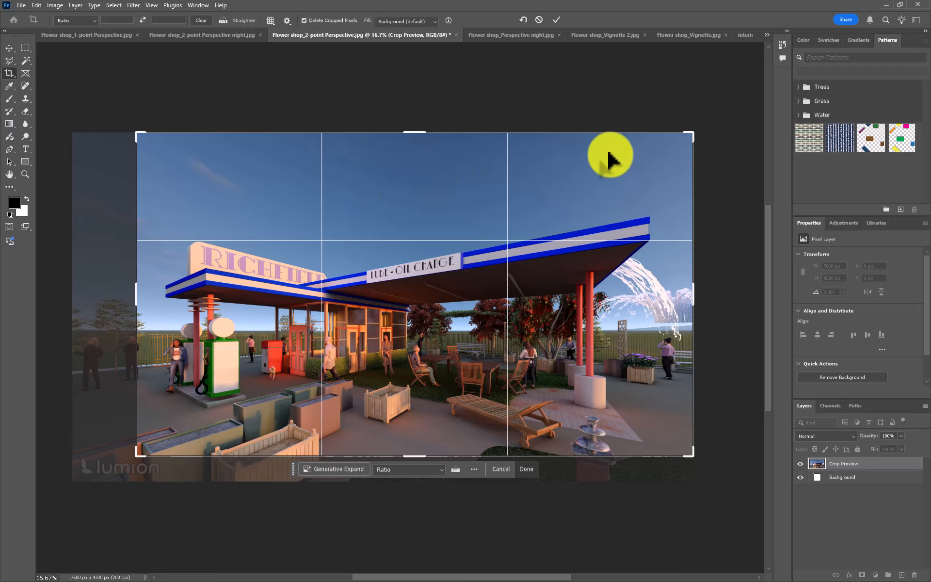
mouse_move(690, 133)
left_mouse_down()
mouse_move(691, 152)
mouse_move(688, 143)
left_mouse_up()
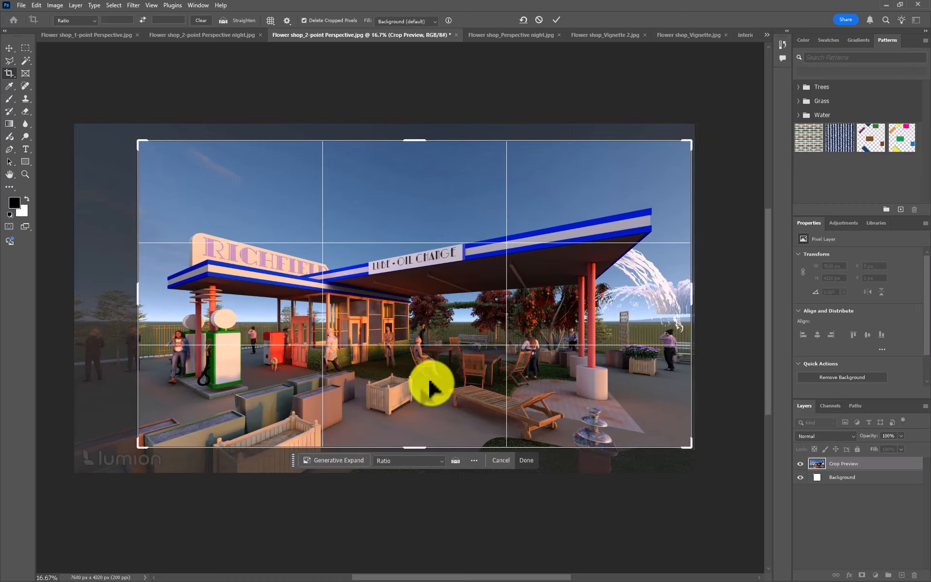
left_click_drag(416, 446, 417, 451)
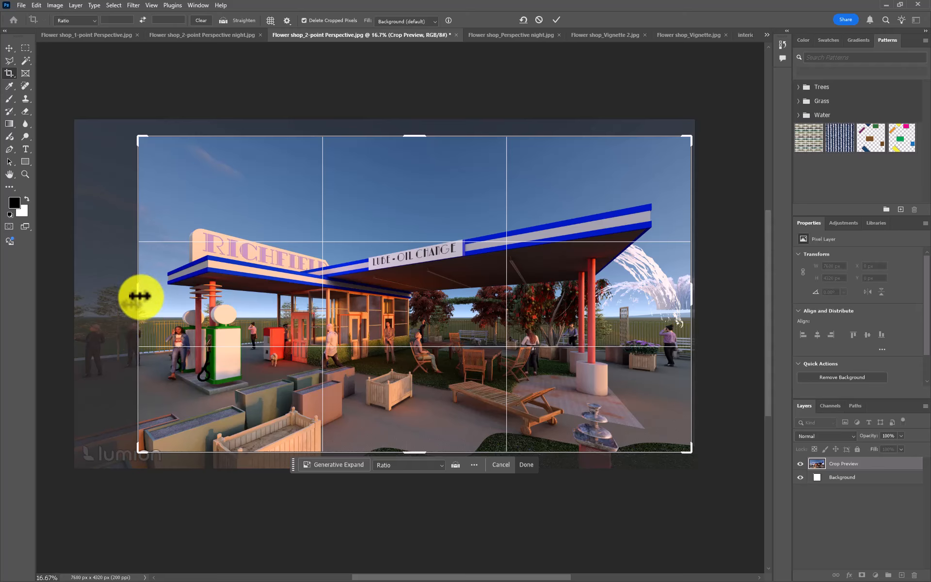
left_click_drag(139, 301, 144, 301)
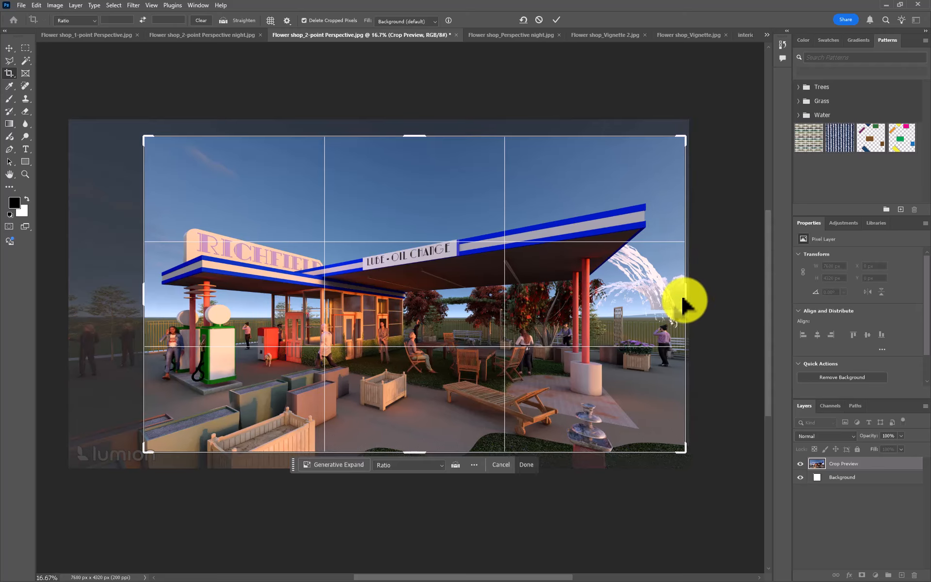
left_click_drag(683, 294, 675, 292)
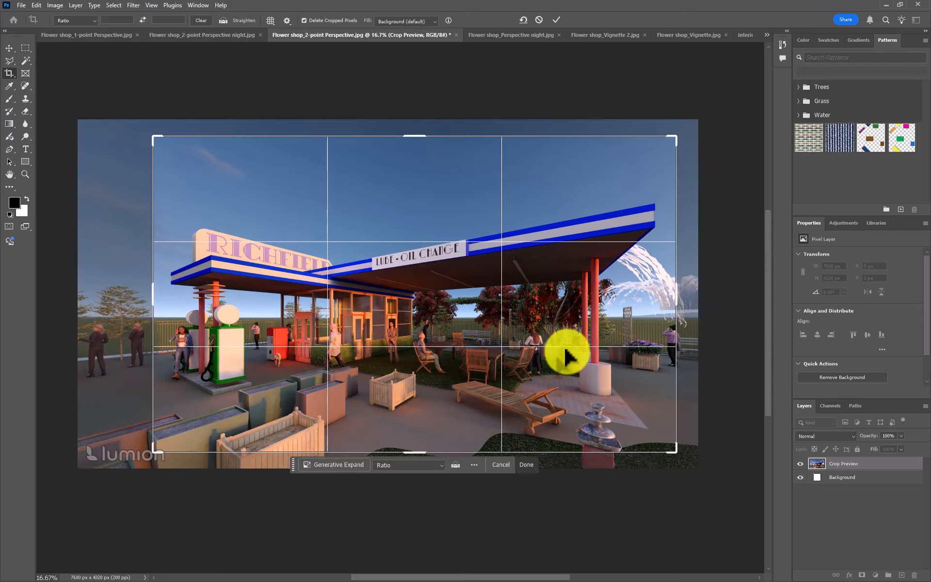
left_click_drag(416, 457, 412, 450)
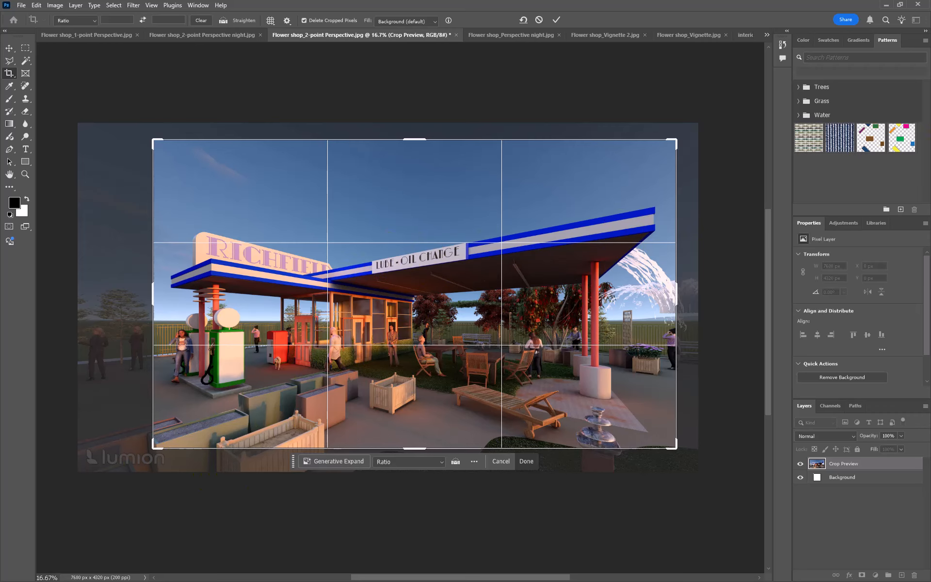
left_click(557, 20)
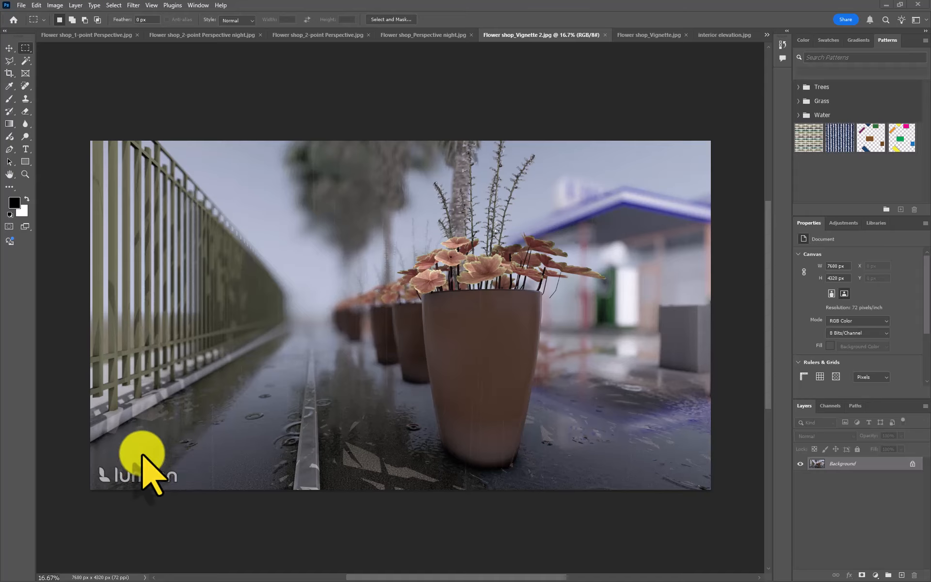
- Select a rectangular area around the Lumion watermark in the Flower shop_Vignette 2 image
key("ctrl+a")
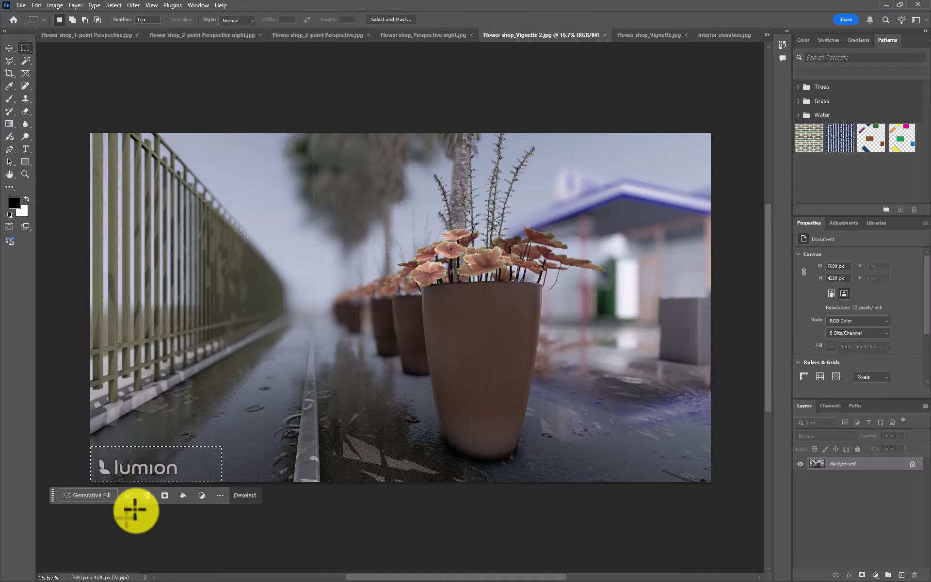
scroll(130, 507, "up", 1)
scroll(133, 516, "up", 2)
scroll(132, 515, "up", 3)
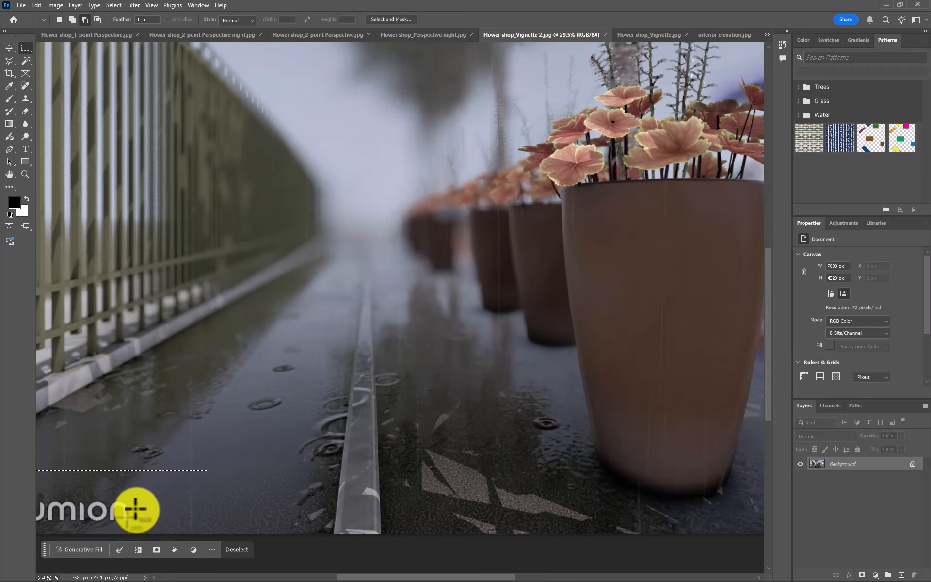
left_click_drag(159, 494, 310, 456)
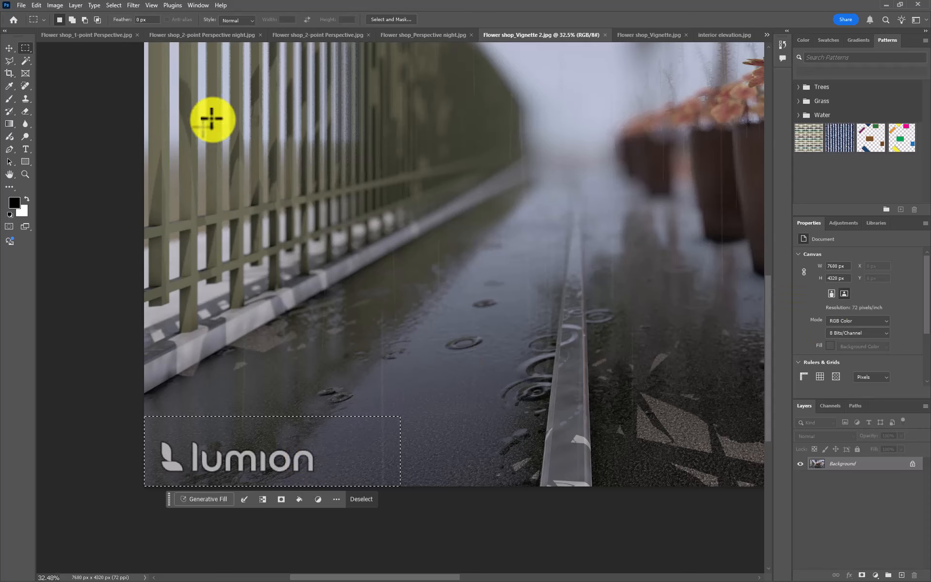
- Remove the selected watermark with Content-Aware Fill, using automatic sampling and output to a new layer, and deselect the area
left_click(36, 6)
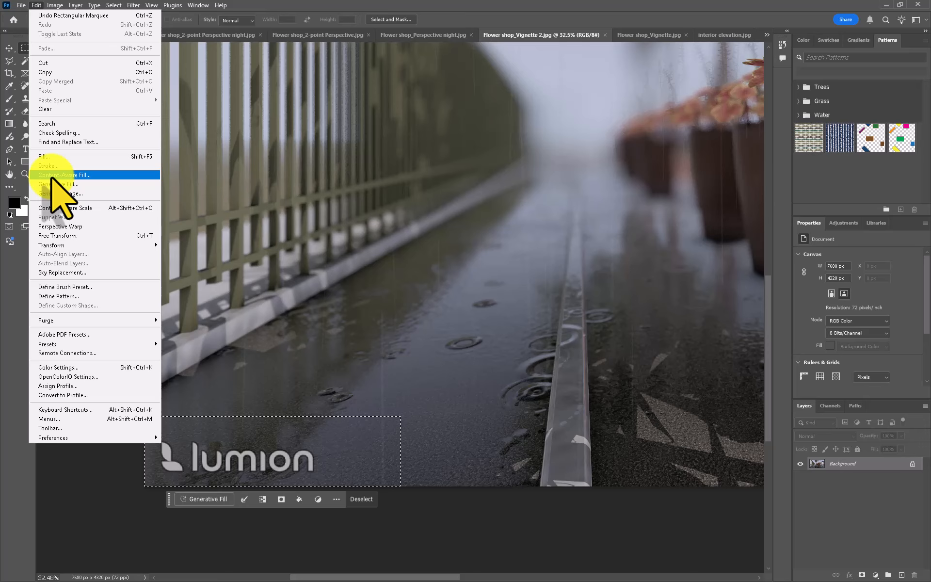
left_click(92, 174)
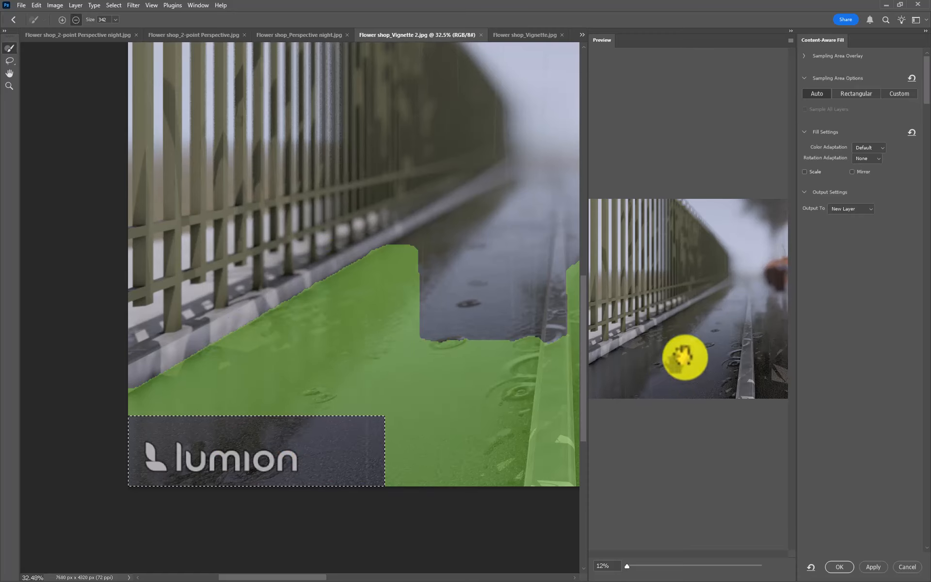
left_click(836, 567)
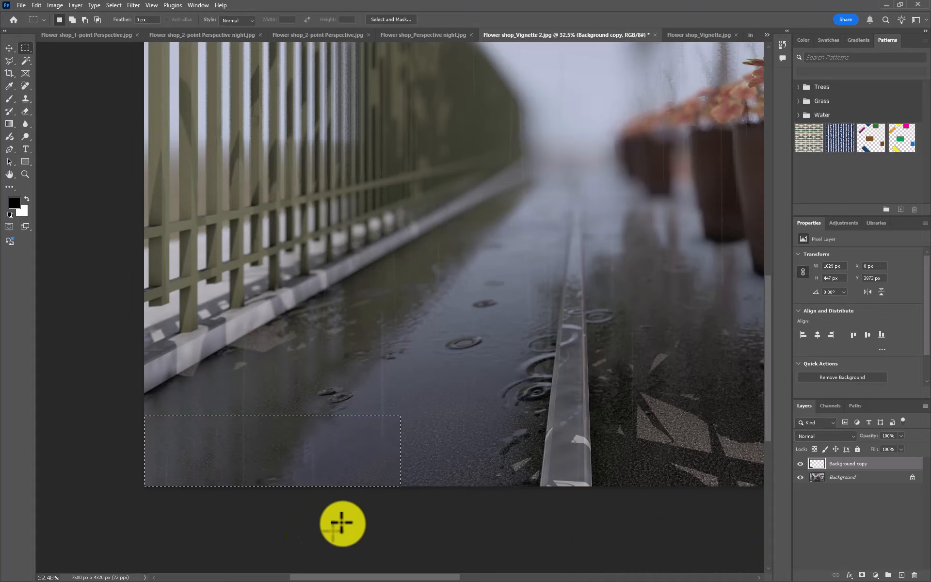
left_click(342, 523)
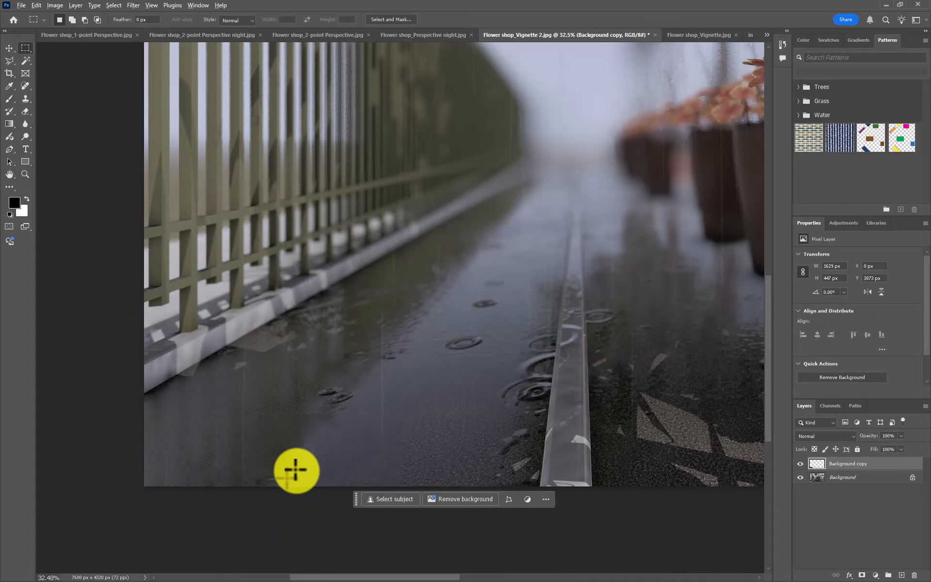
scroll(296, 470, "up", 2)
scroll(395, 380, "down", 5)
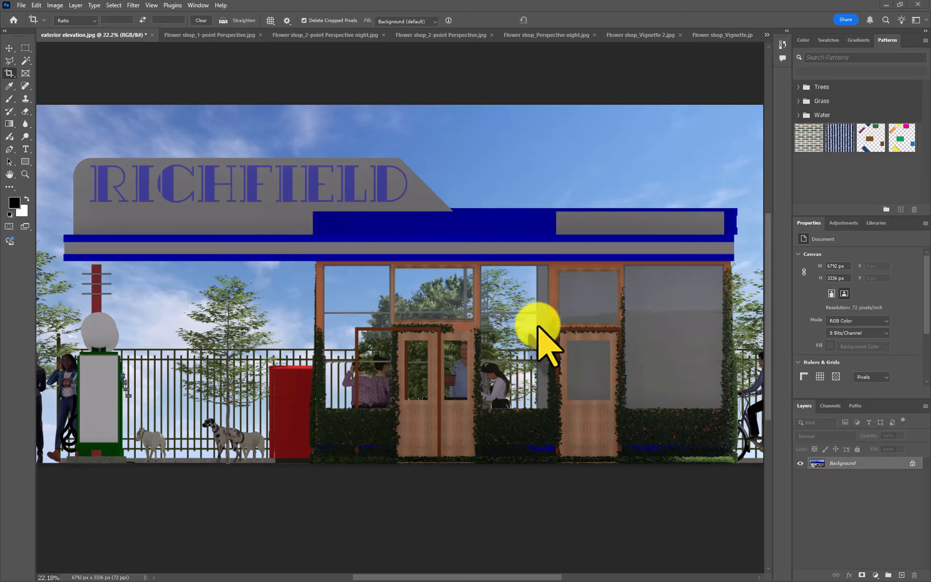
- Start the Camera Raw Filter on the exterior elevation image and raise Shadows to +93
left_click(133, 6)
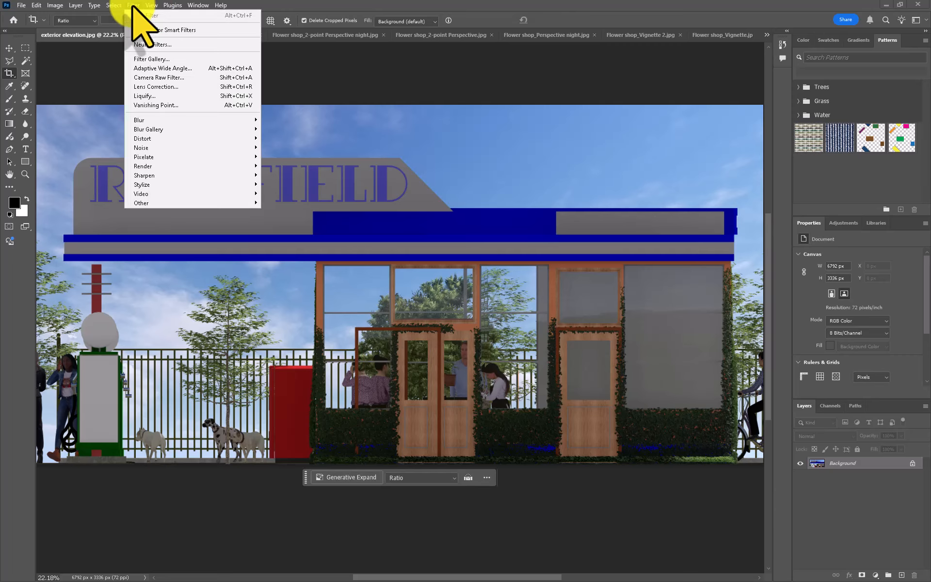
left_click(172, 79)
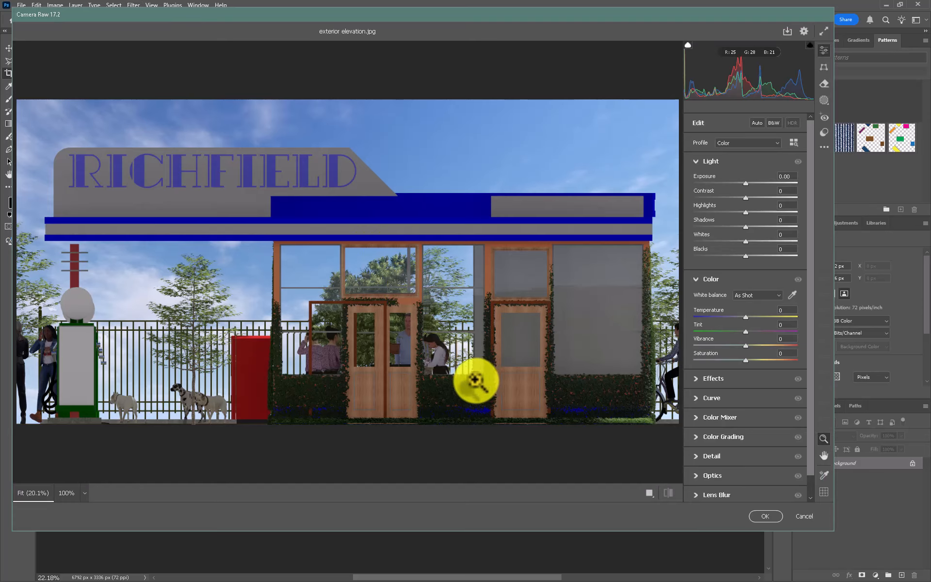
scroll(436, 348, "up", 3)
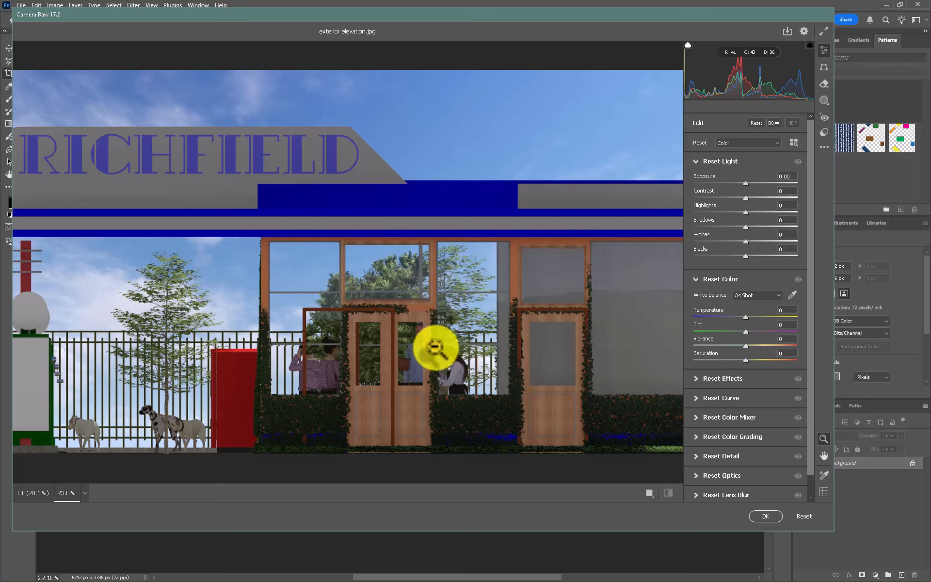
scroll(436, 348, "up", 2)
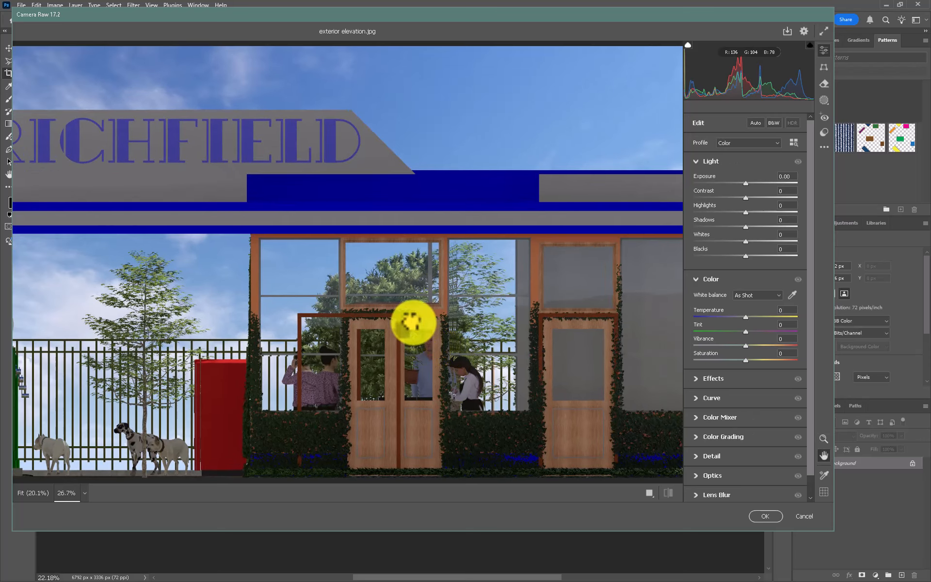
left_click_drag(411, 323, 407, 292)
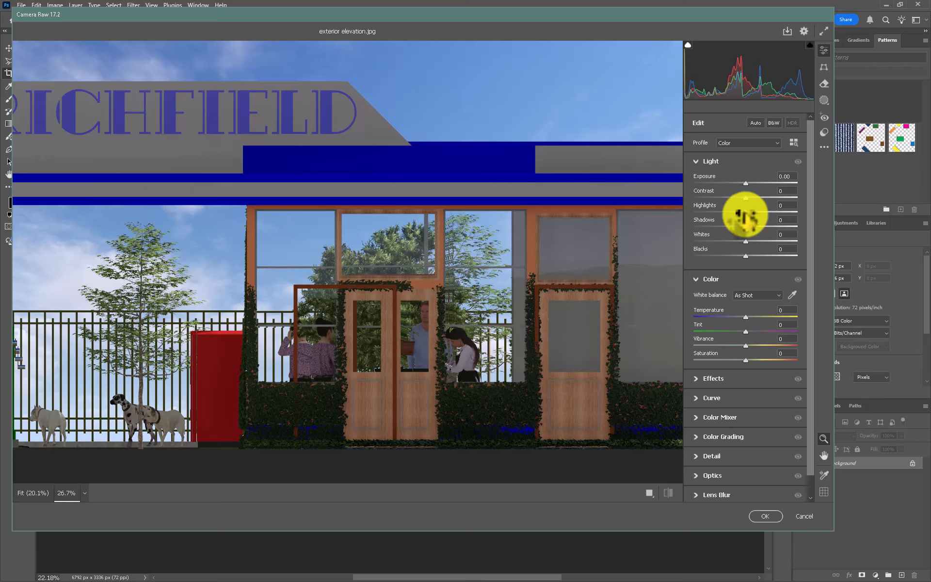
left_click_drag(744, 226, 791, 227)
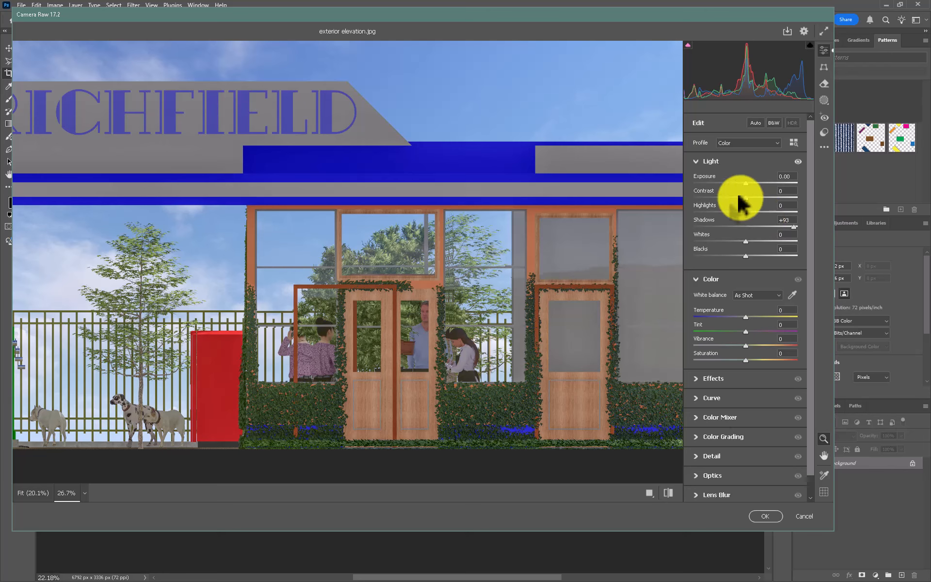
- Set the exterior elevation's Contrast to -13, Exposure to +0.35, Whites to +12 and Blacks to -11
mouse_move(744, 197)
left_mouse_down()
mouse_move(755, 197)
mouse_move(735, 197)
left_mouse_up()
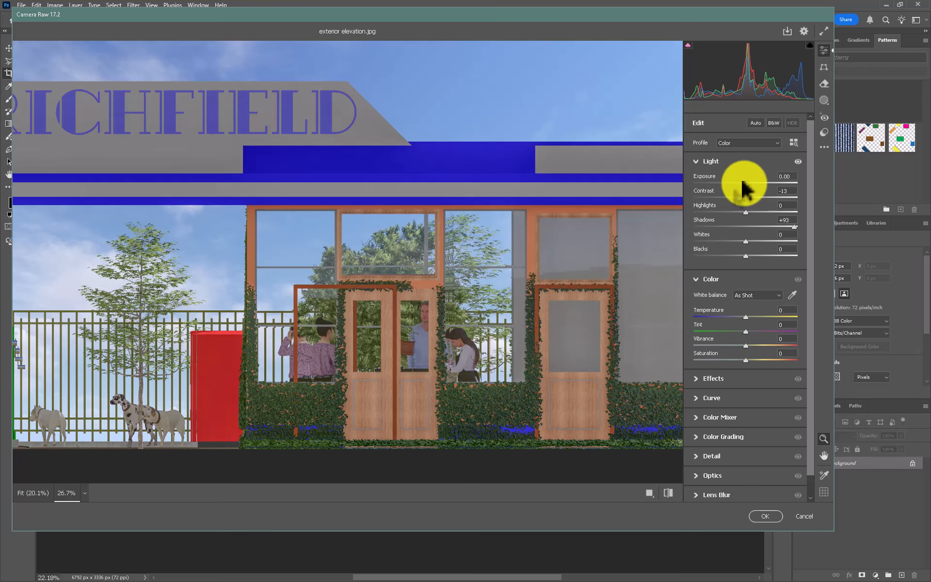
left_click_drag(745, 186, 749, 189)
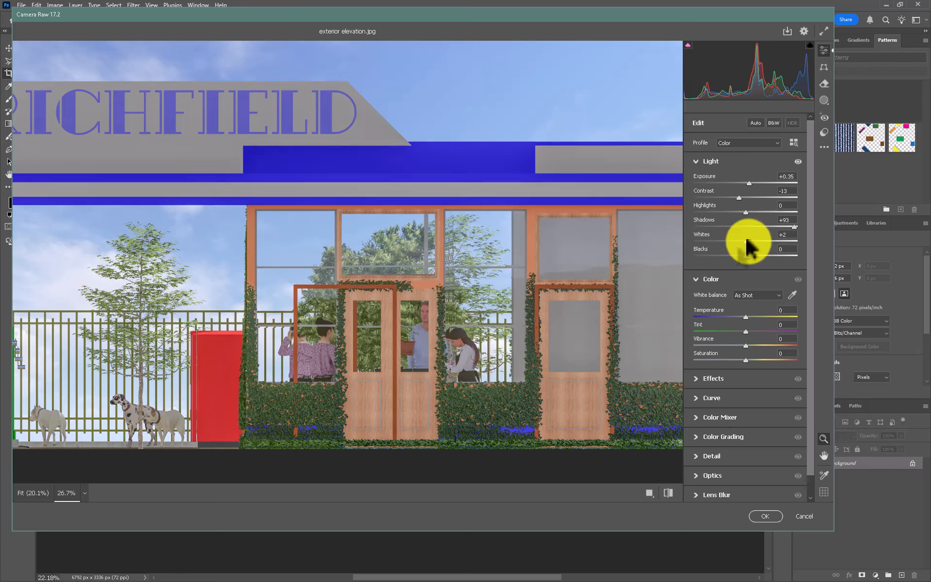
mouse_move(747, 240)
left_mouse_down()
mouse_move(755, 241)
mouse_move(717, 241)
mouse_move(745, 242)
left_mouse_up()
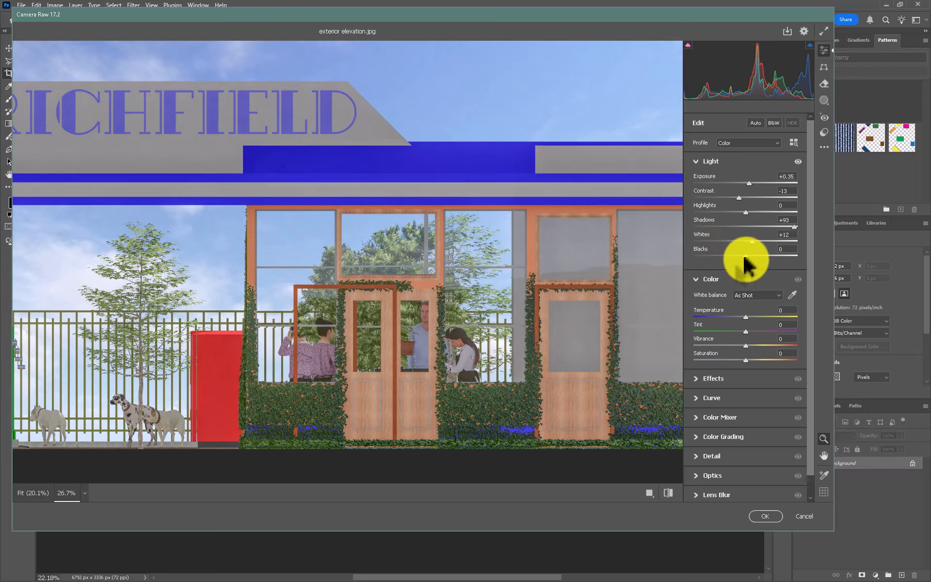
left_click_drag(740, 255, 736, 255)
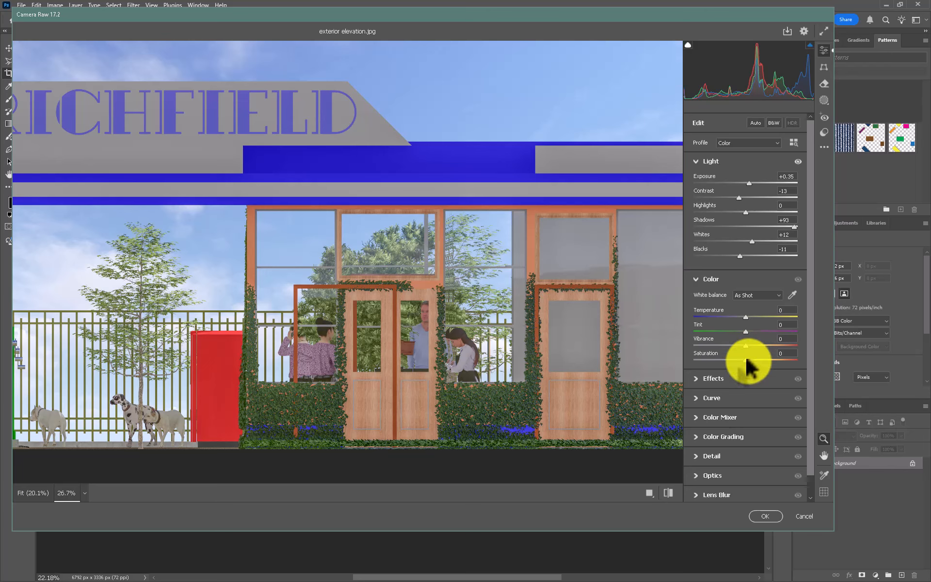
- Reduce the exterior elevation's Saturation to -46 and apply the Camera Raw adjustments
left_click_drag(745, 360, 723, 368)
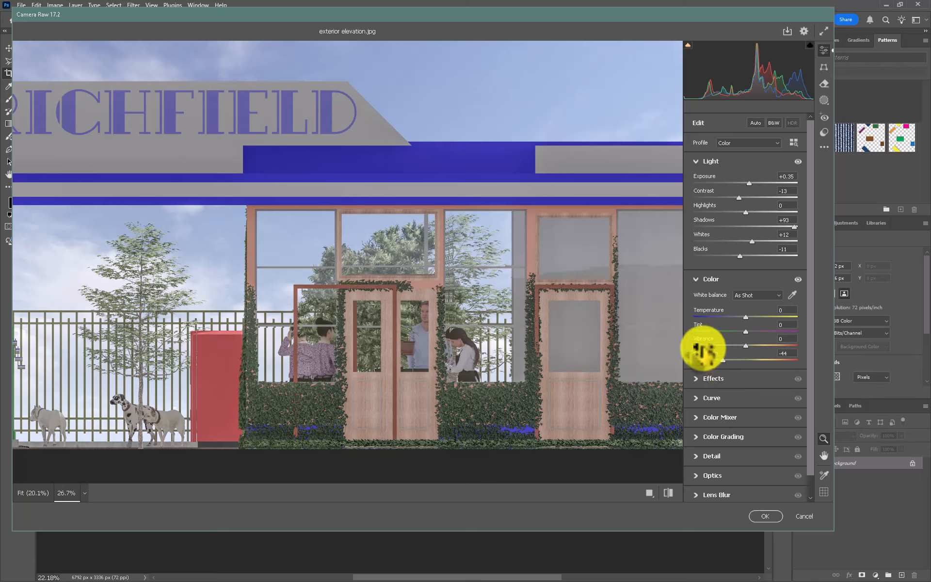
left_click_drag(722, 367, 716, 369)
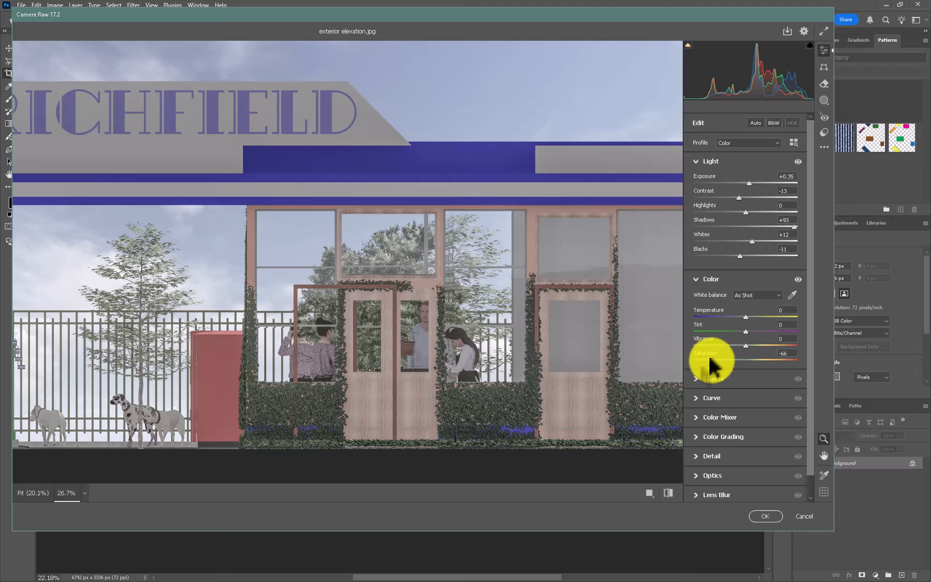
left_click_drag(710, 365, 721, 361)
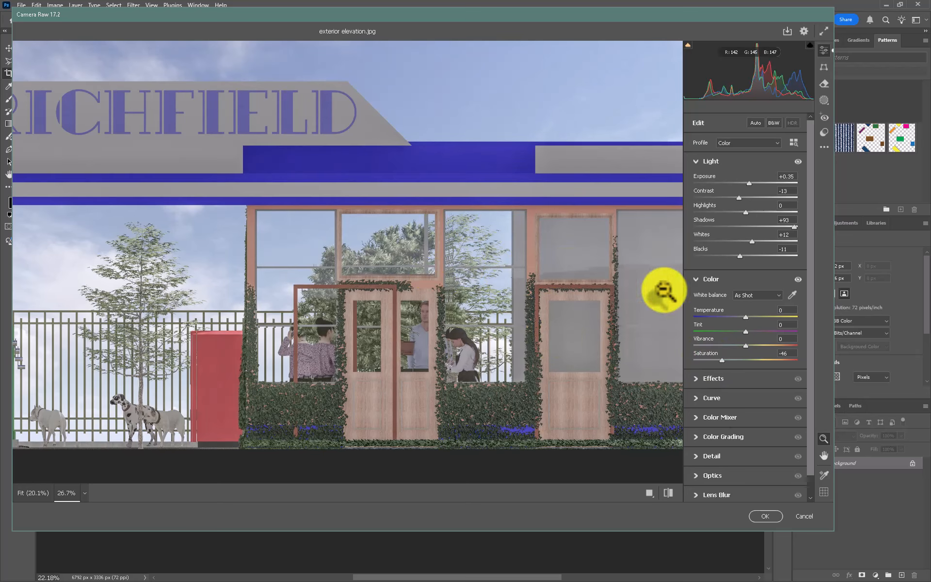
left_click(761, 517)
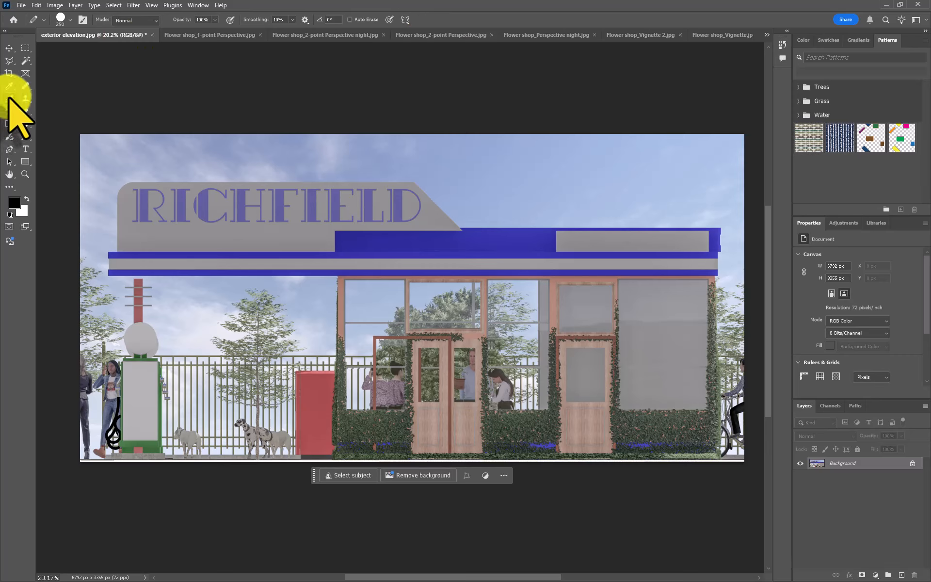
- Activate the Pencil tool, reduce its size to 45 px and select the Background layer of the exterior elevation
right_click(11, 99)
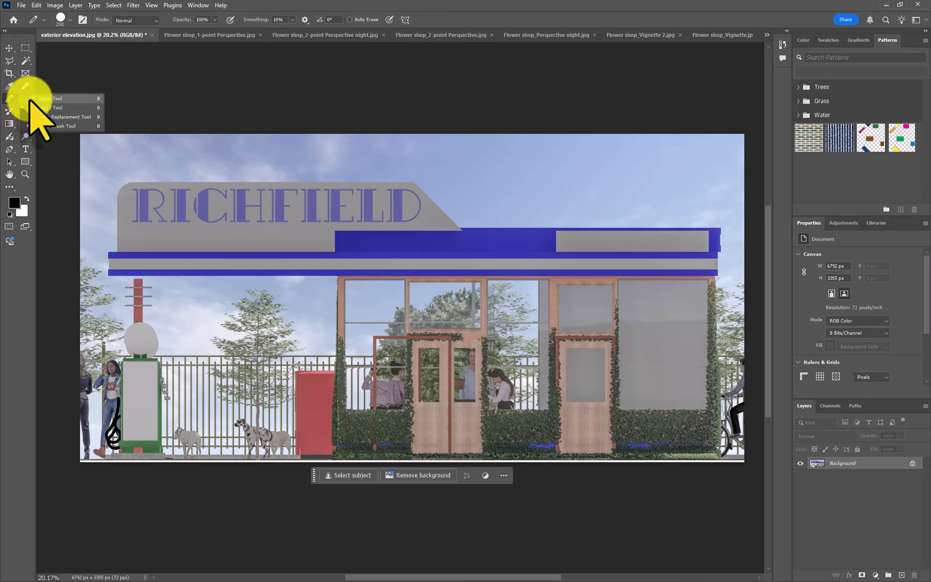
left_click(35, 108)
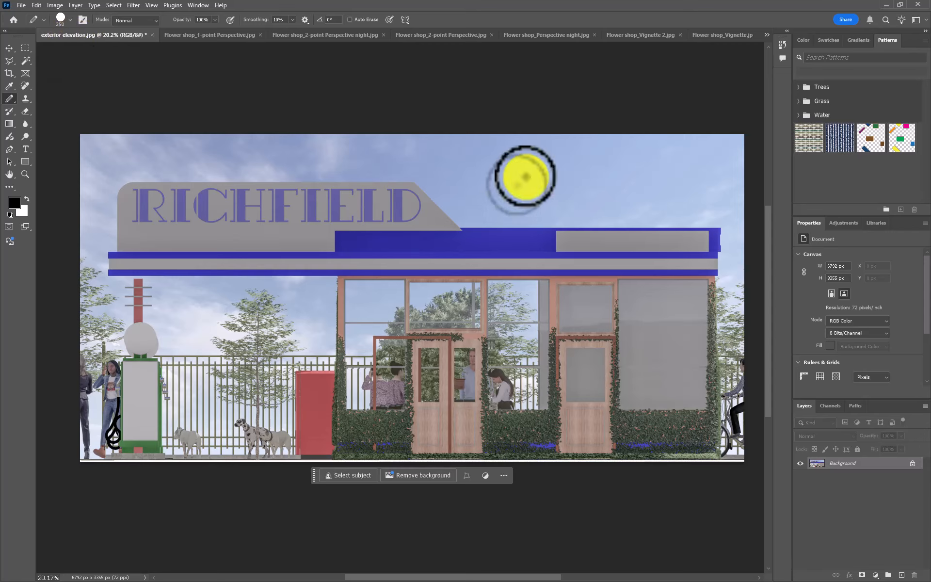
key("bracketright")
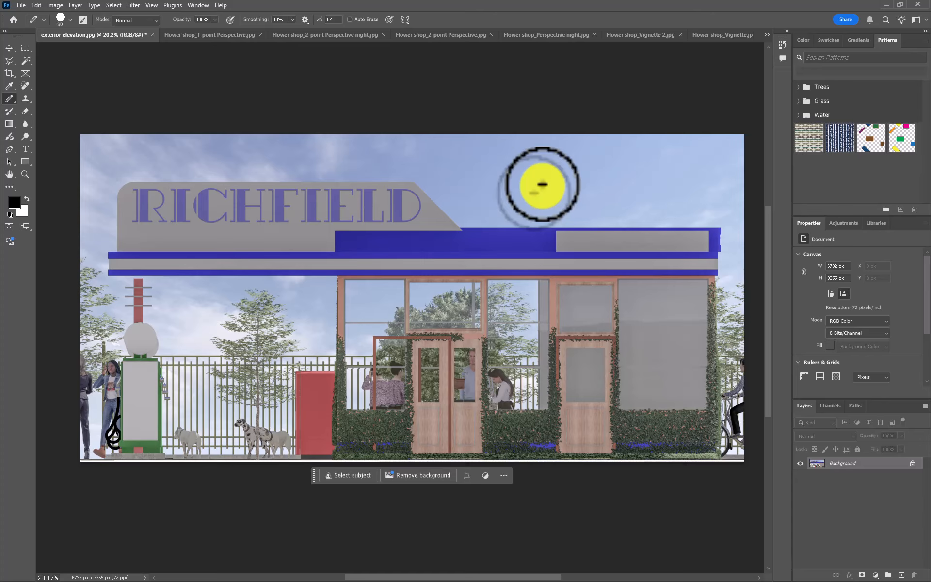
key("bracketleft")
key("bracketleft")
key("bracketleft")
key("bracketleft")
key("bracketleft")
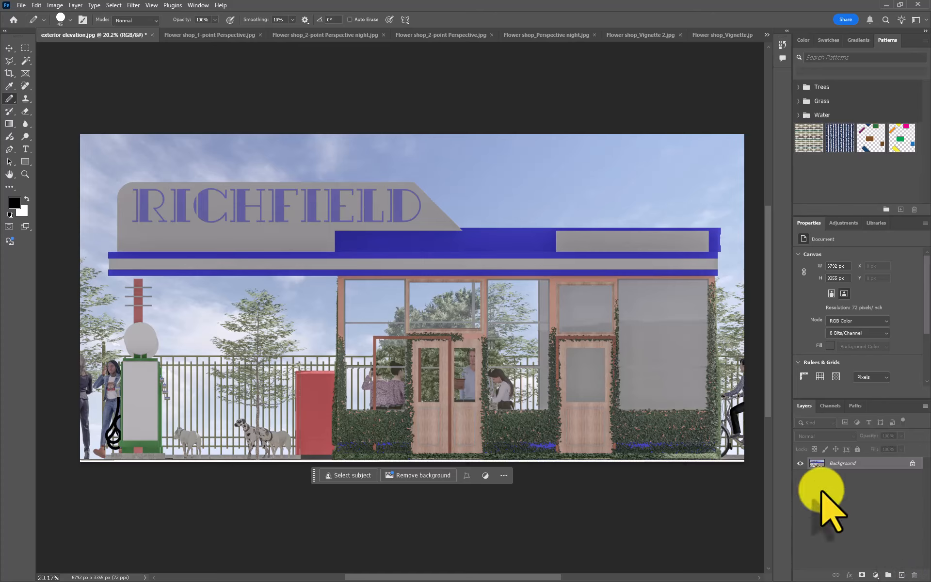
left_click(828, 465)
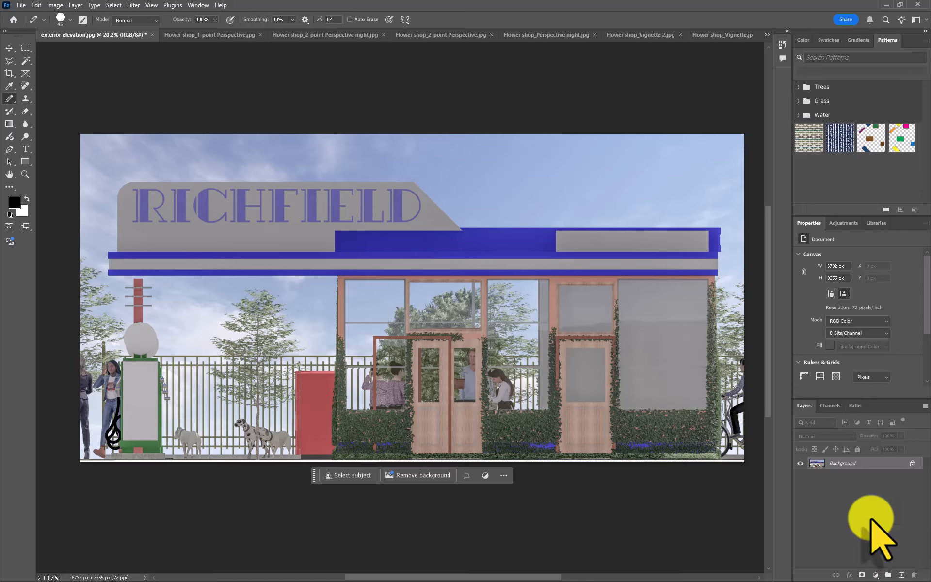
- Add a new layer to the exterior elevation and draw a freehand black pencil line winding across the facade
left_click(901, 575)
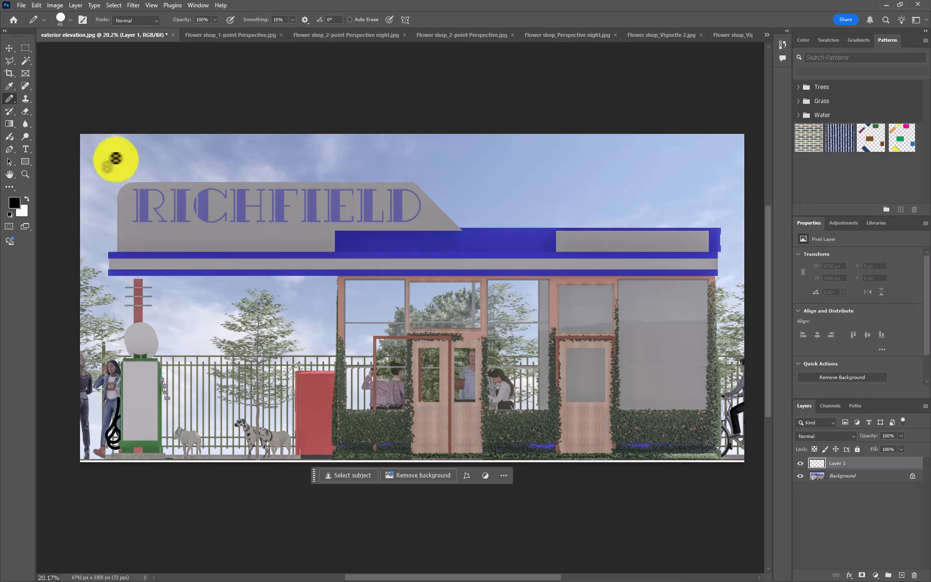
mouse_move(128, 162)
left_mouse_down()
mouse_move(403, 164)
mouse_move(475, 208)
mouse_move(483, 305)
mouse_move(368, 269)
mouse_move(275, 186)
mouse_move(177, 263)
mouse_move(361, 332)
mouse_move(433, 454)
mouse_move(222, 447)
mouse_move(199, 287)
left_mouse_up()
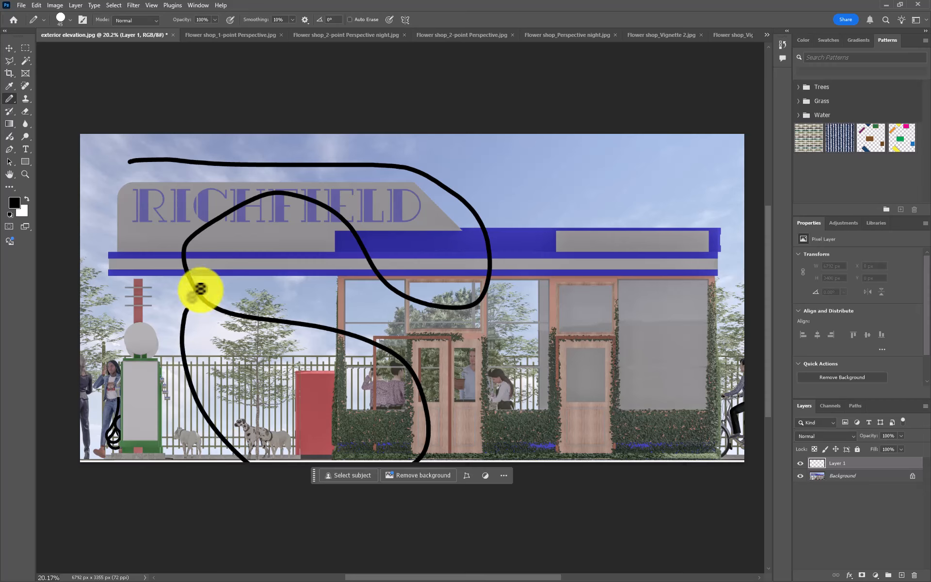
- Toggle the new layer's visibility to compare with the background, and clear the freehand line from the layer
left_click(796, 466)
left_click(798, 464)
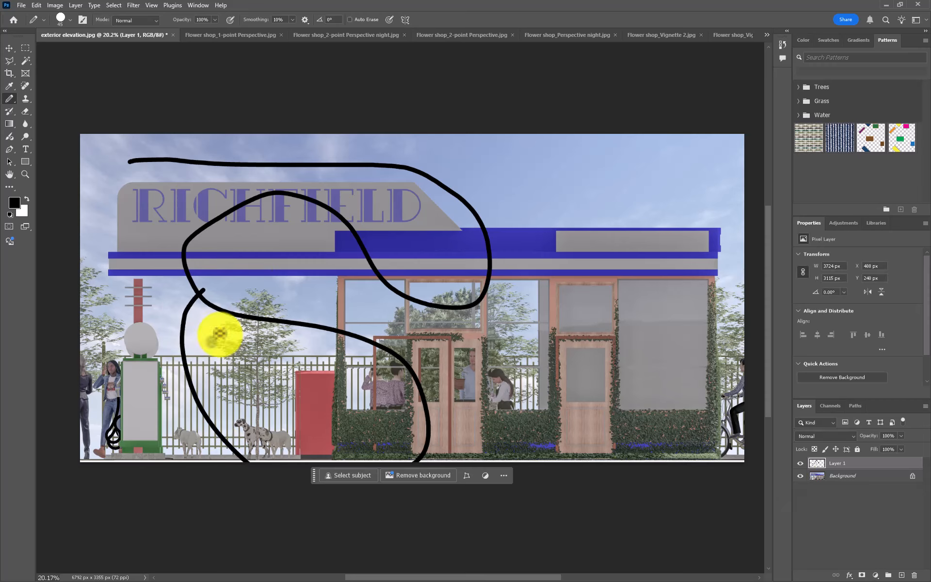
key("ctrl+comma")
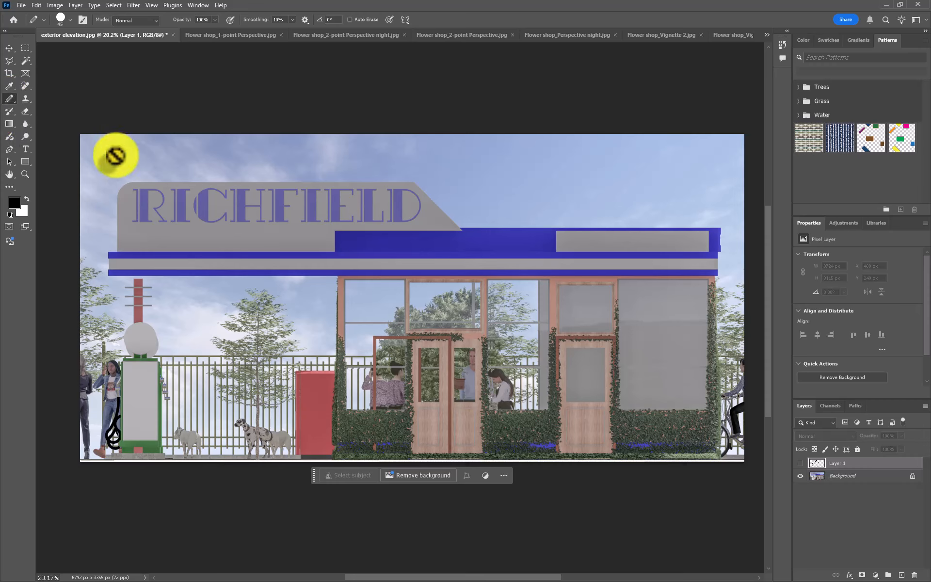
left_click(800, 463)
key("ctrl+a")
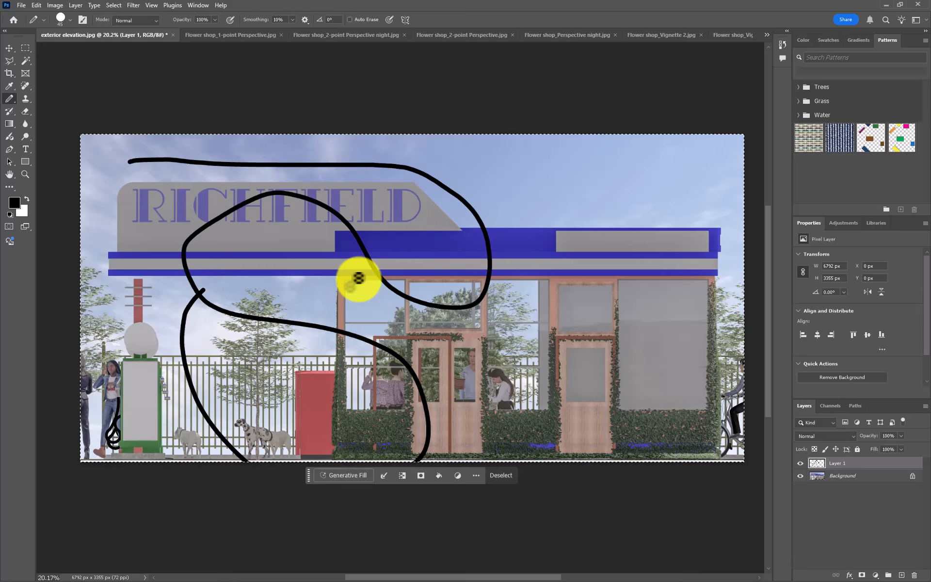
key("Delete")
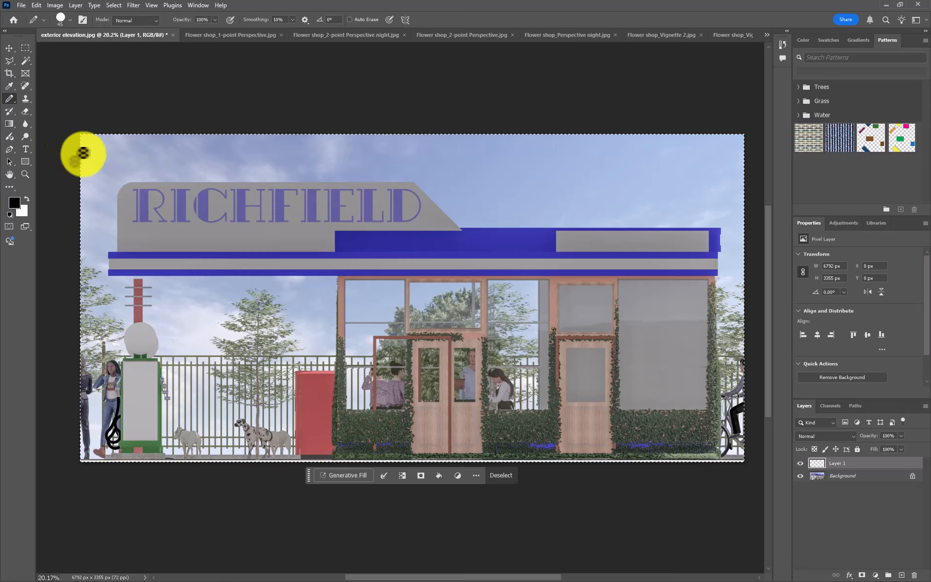
- Draw a straight horizontal black line along the elevation's lower edge and undo the extra test stroke
left_click_drag(160, 167, 649, 170)
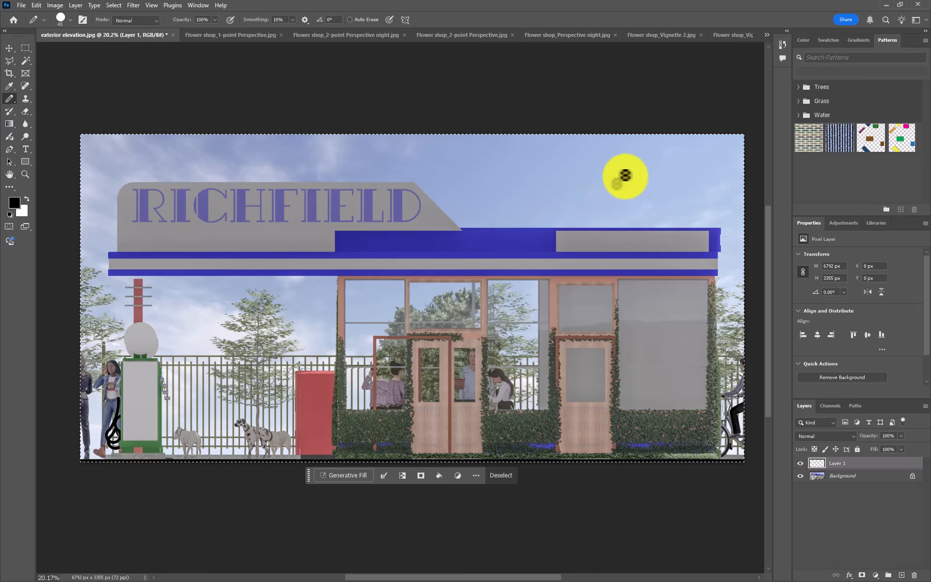
left_click_drag(628, 177, 491, 177)
key("ctrl+z")
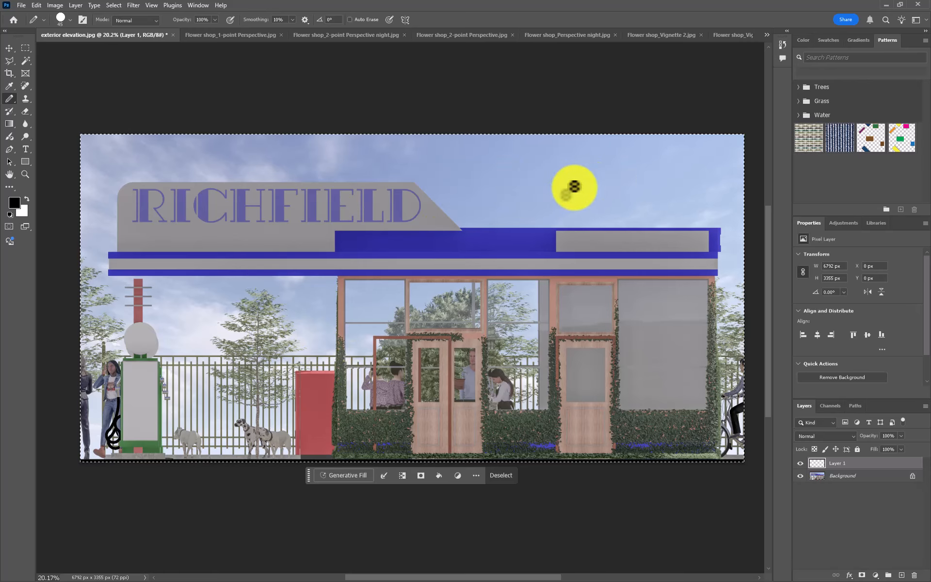
- Draw a black zigzag of three connected straight pencil segments in the sky above the flat roof
left_click(612, 180)
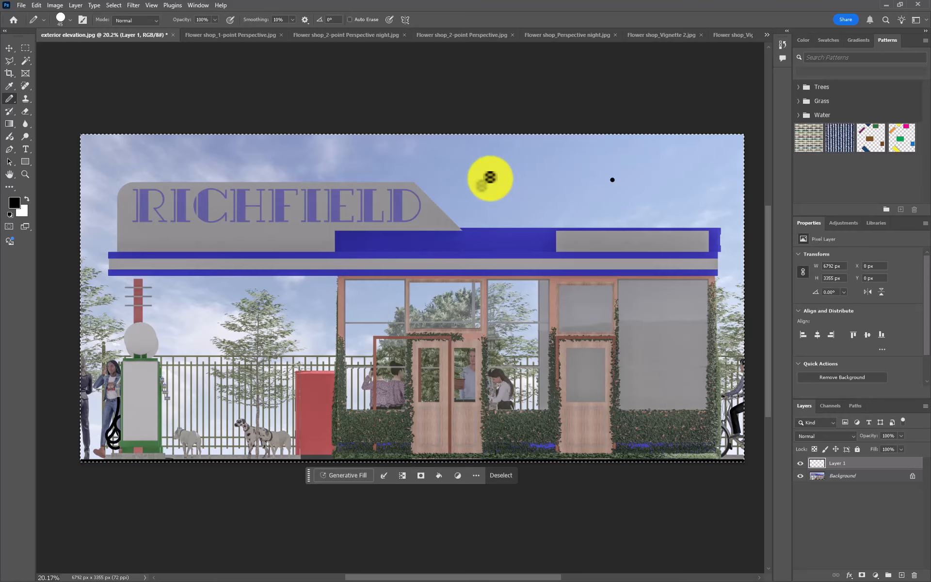
left_click(537, 153, "shift")
left_click(525, 193, "shift")
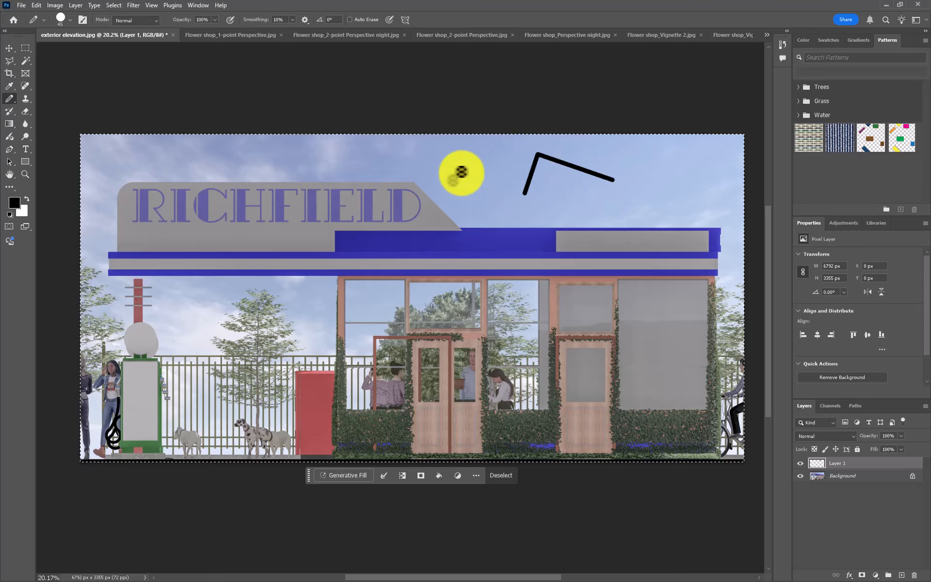
left_click(463, 165, "shift")
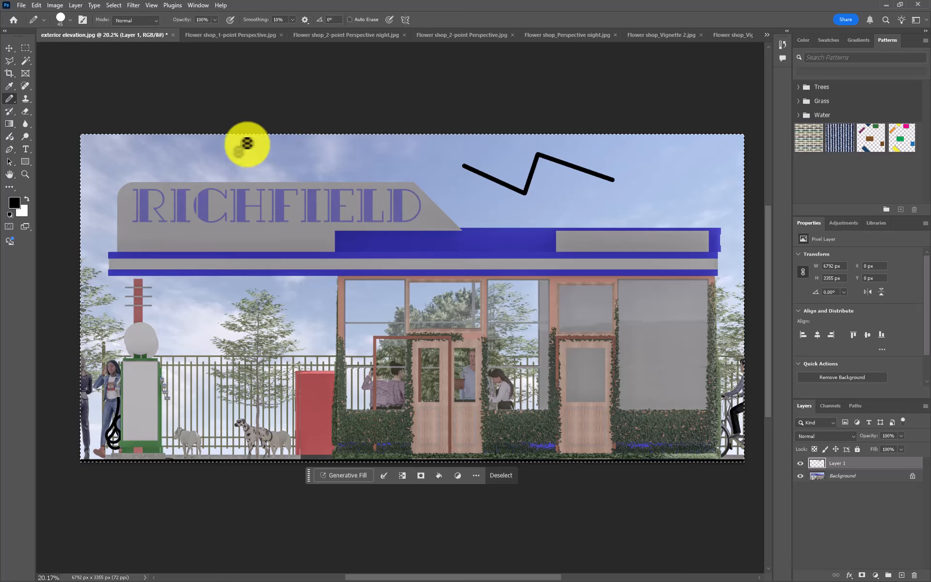
- Deselect the whole canvas and enclose the zigzag in a Rectangular Marquee selection of about 2018 × 834 px
left_click(25, 47)
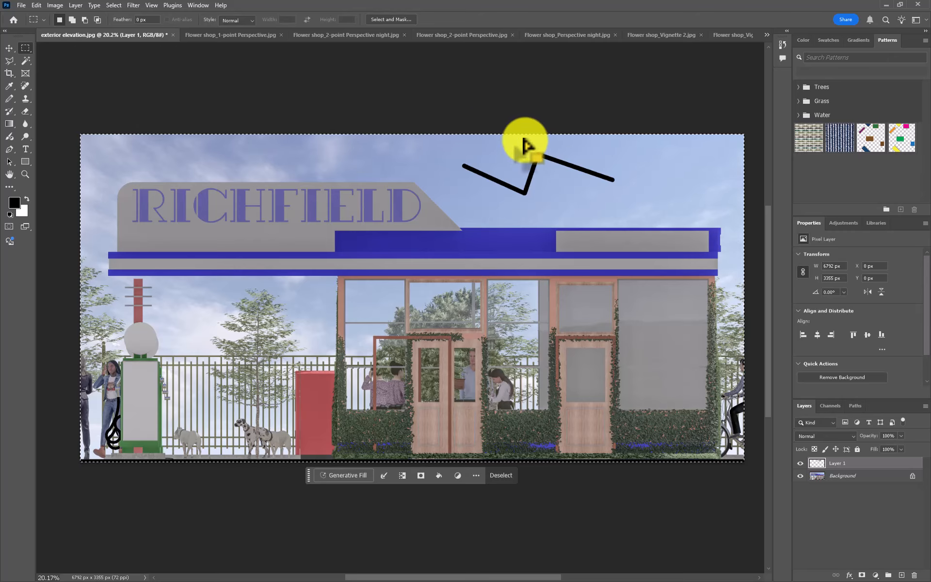
key("ctrl+d")
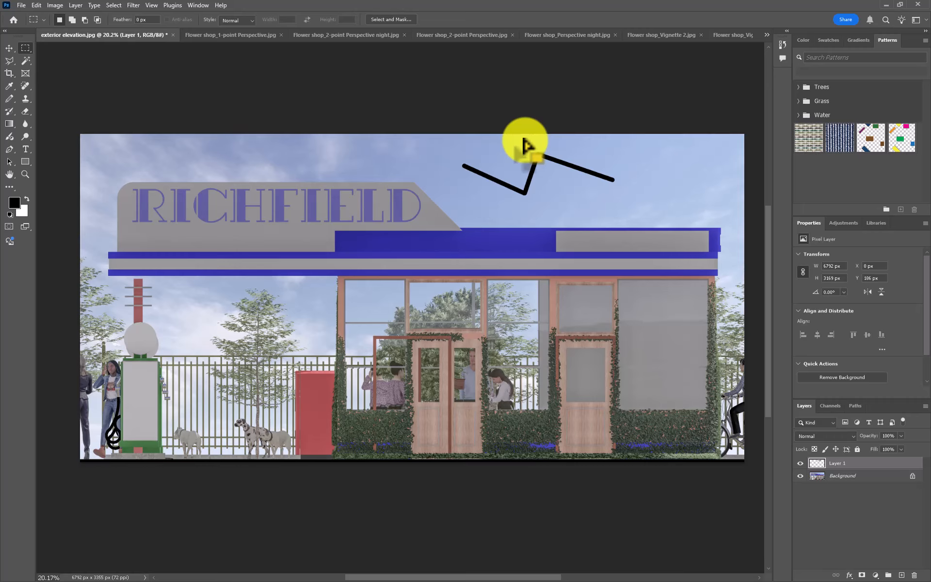
right_click(24, 48)
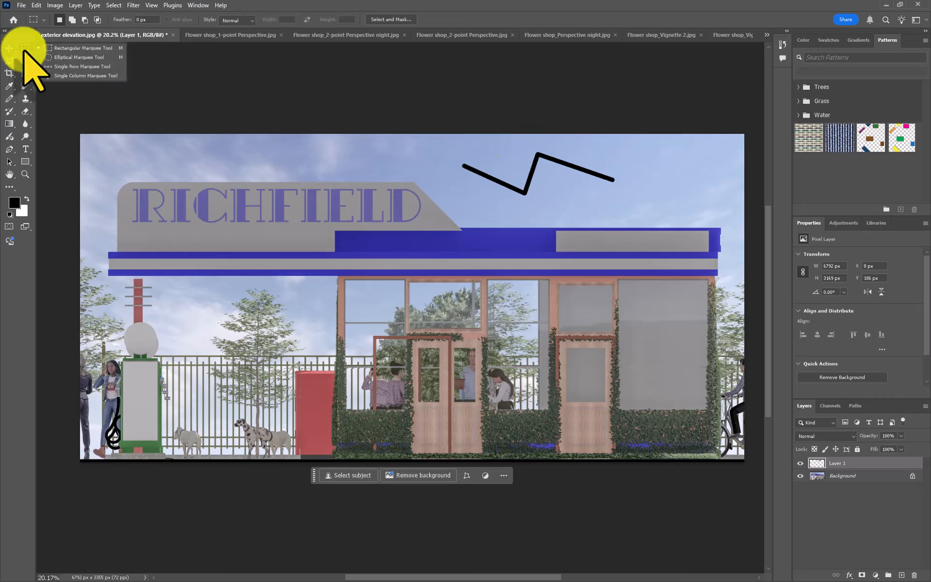
left_click(71, 48)
left_click_drag(446, 140, 643, 219)
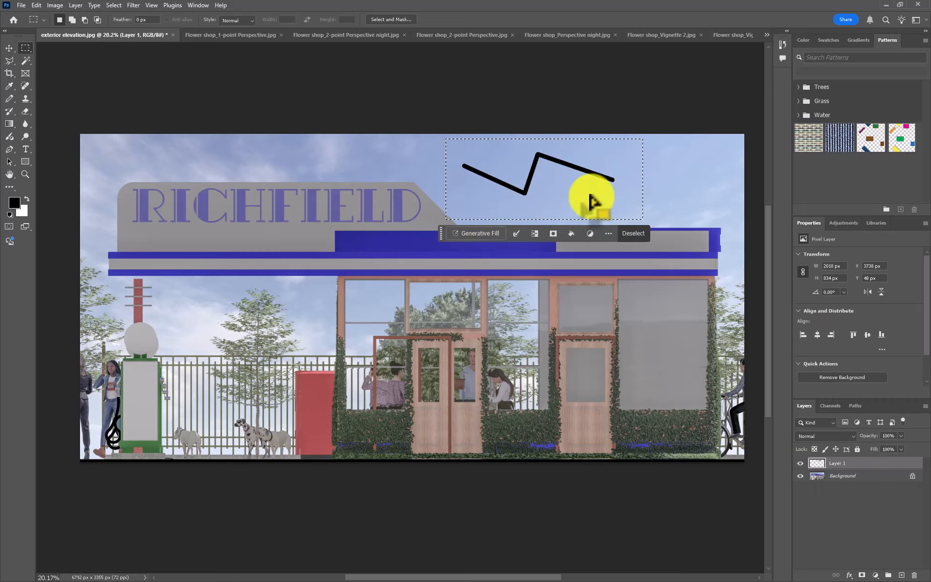
- Scale the selected zigzag to 144.55% with Free Transform and move it down over the blue roof band
left_click(10, 47)
left_click_drag(519, 183, 542, 187)
key("ctrl+t")
left_click_drag(478, 190, 412, 209)
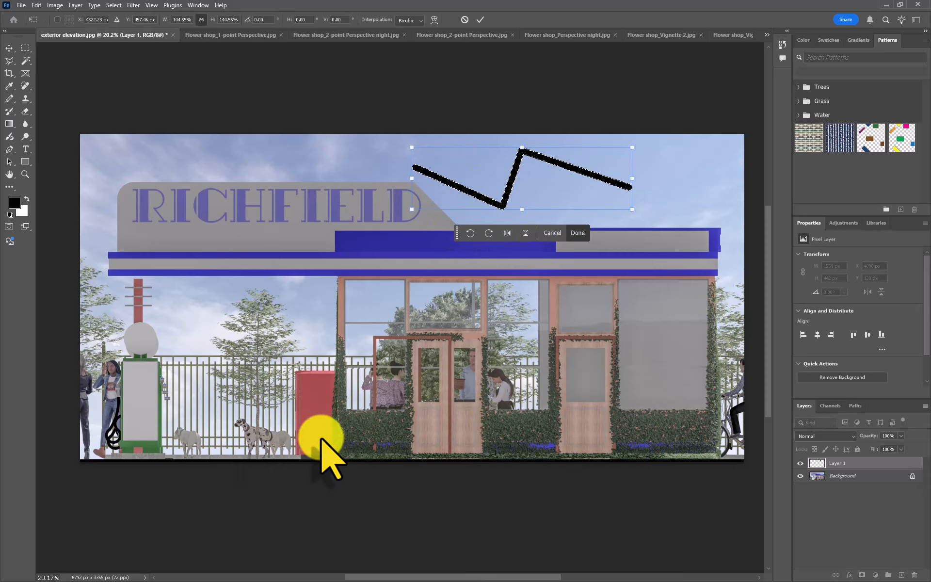
left_click_drag(511, 187, 496, 255)
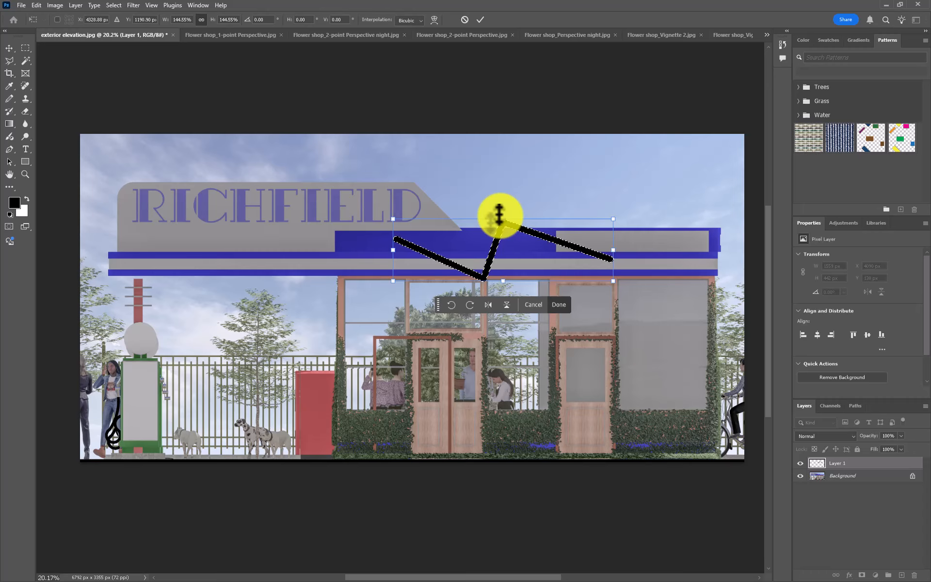
- Move the zigzag up to the roofline, enlarging it to about 117%, and delete it
left_click(9, 48)
left_click_drag(495, 233, 478, 195)
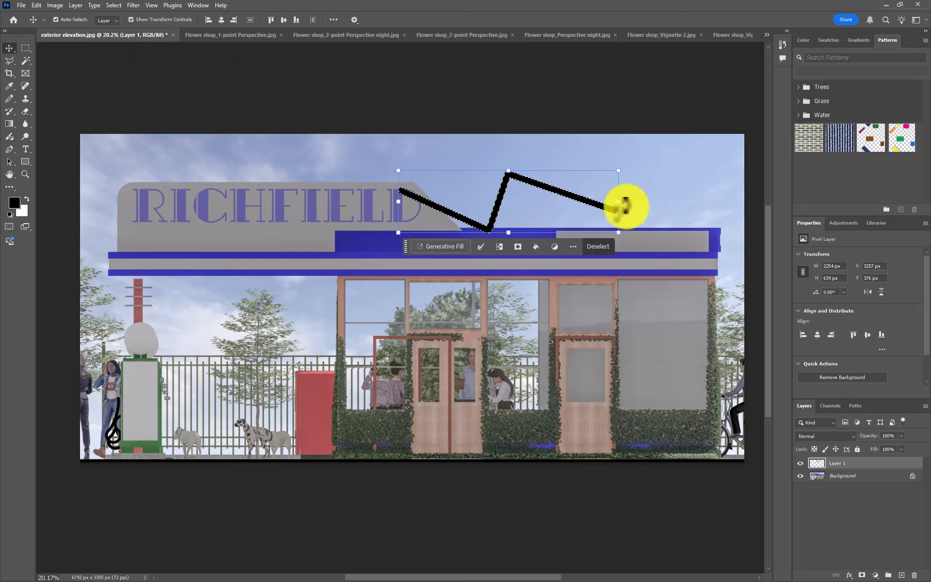
mouse_move(619, 201)
left_mouse_down()
mouse_move(659, 197)
mouse_move(588, 210)
mouse_move(667, 210)
mouse_move(605, 210)
mouse_move(654, 210)
left_mouse_up()
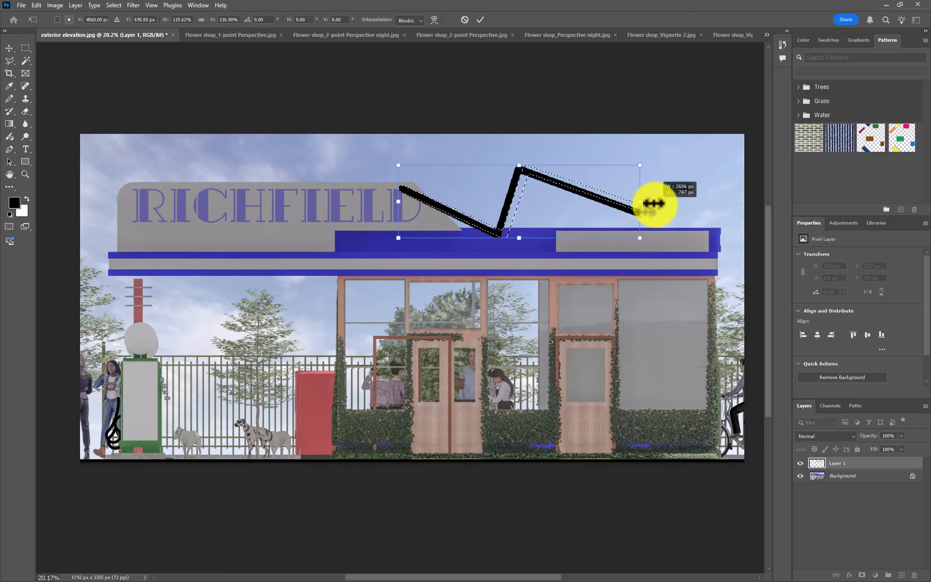
left_click(480, 20)
key("Delete")
key("ctrl+d")
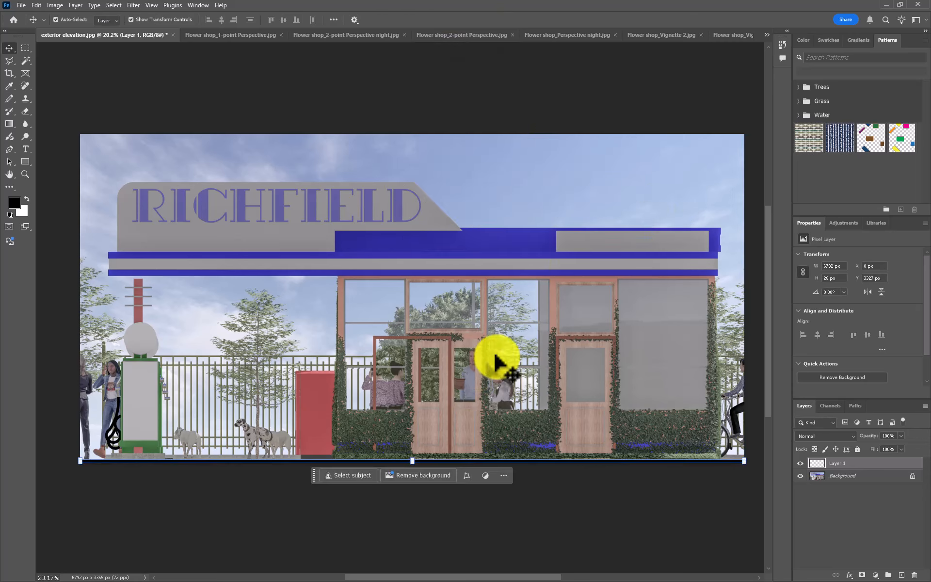
- Toggle Layer 1's visibility to compare the elevation with and without the black line along its lower edge
left_click(846, 507)
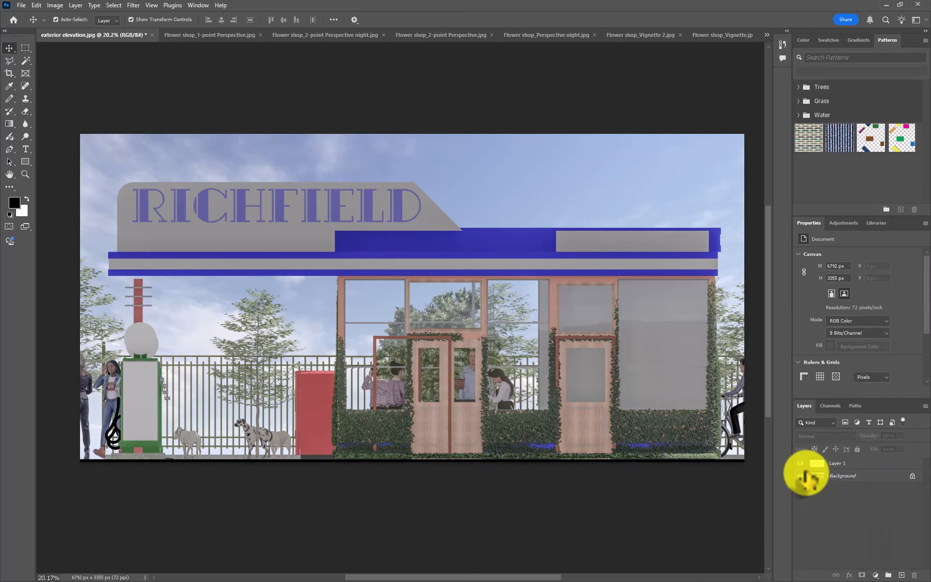
left_click(797, 463)
left_click(801, 464)
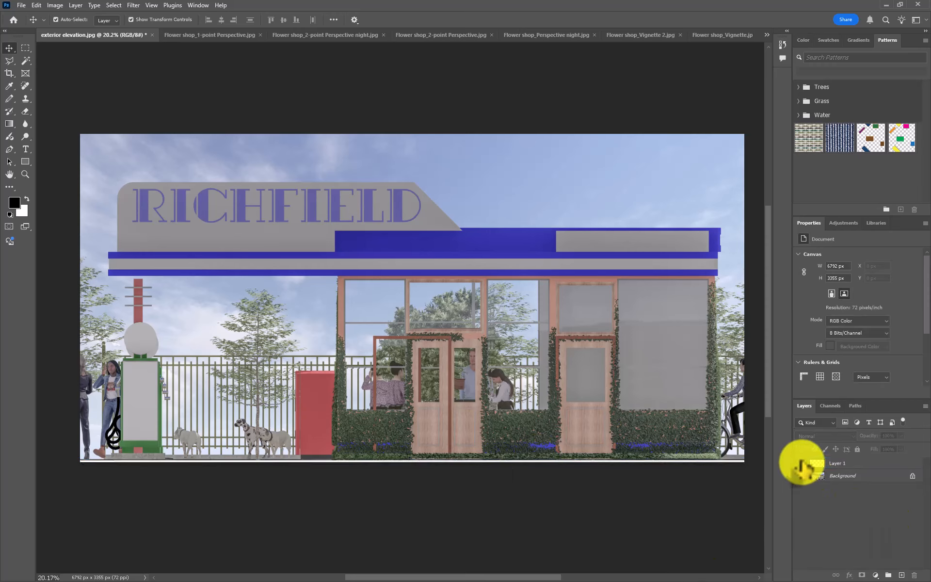
left_click(801, 463)
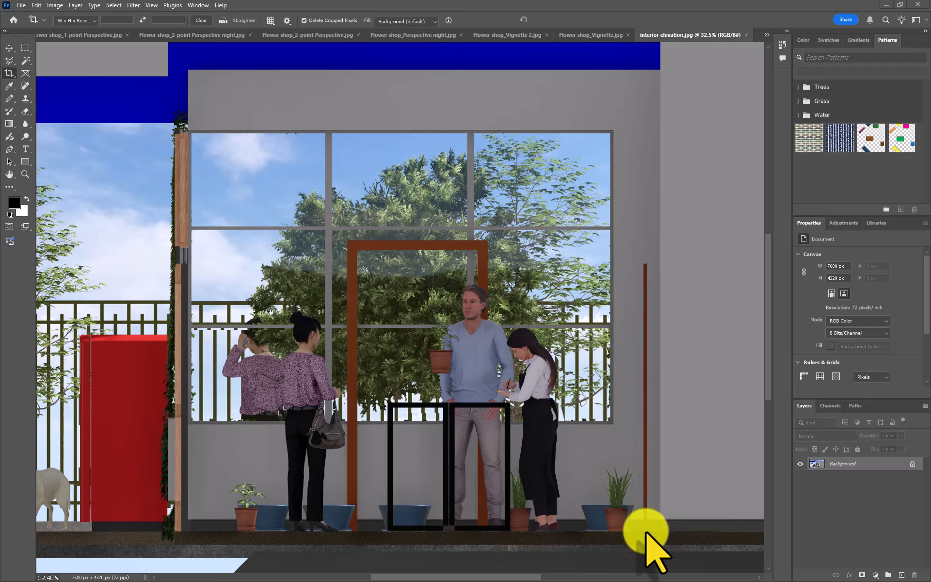
- Crop the interior elevation to the room with its side walls, about 3014 × 2942 px
left_click(10, 73)
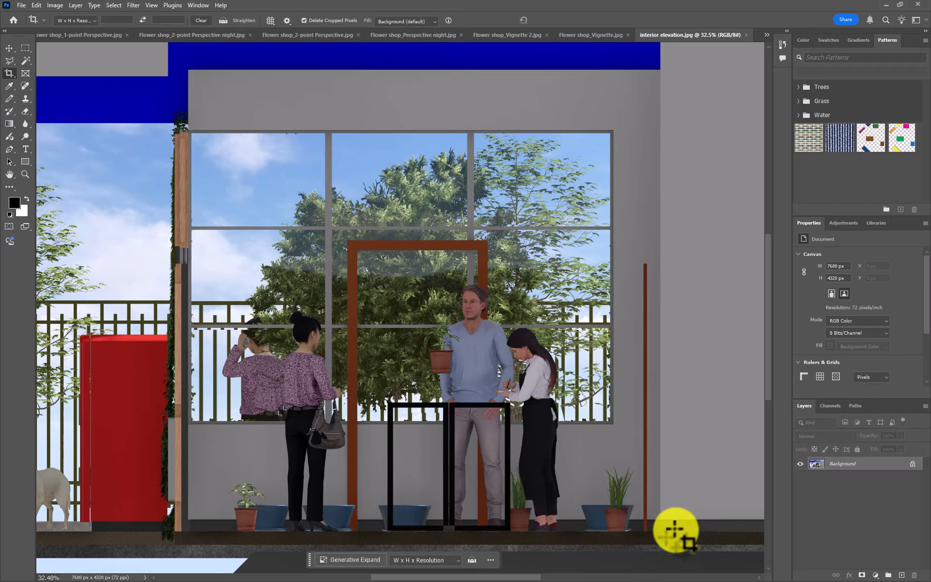
left_click_drag(645, 532, 171, 69)
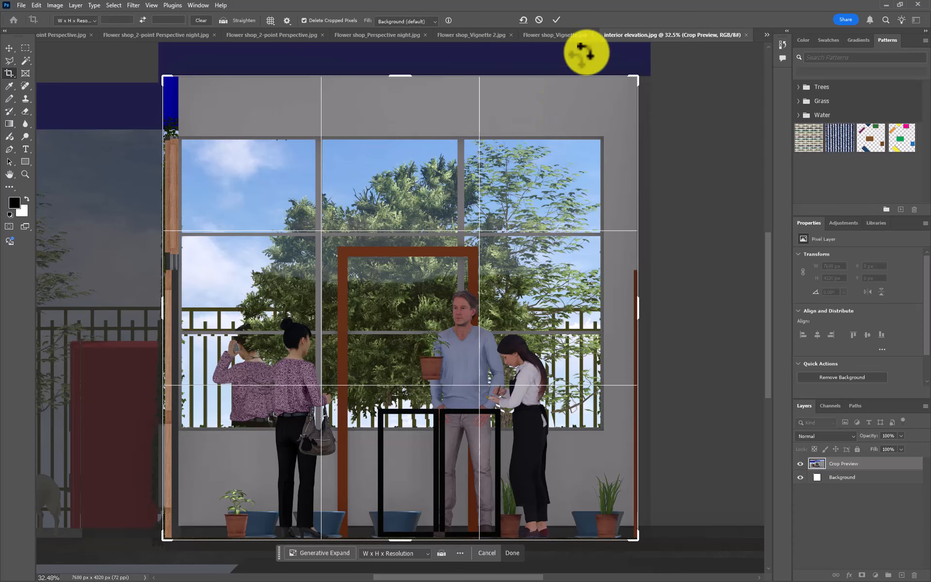
left_click(556, 20)
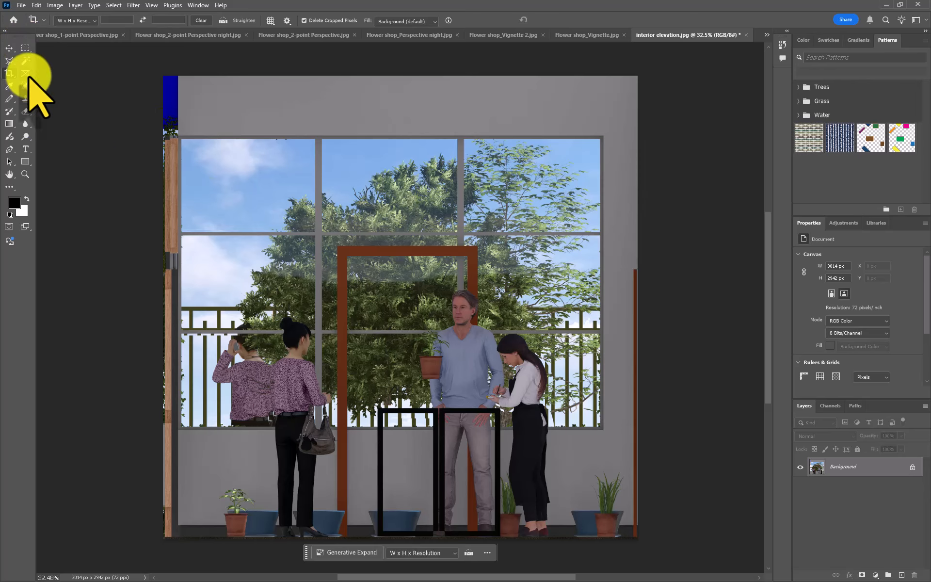
- Select the interior elevation's room area with the Rectangular Marquee, adding the wooden wall sections beside the window to the selection
left_click(25, 48)
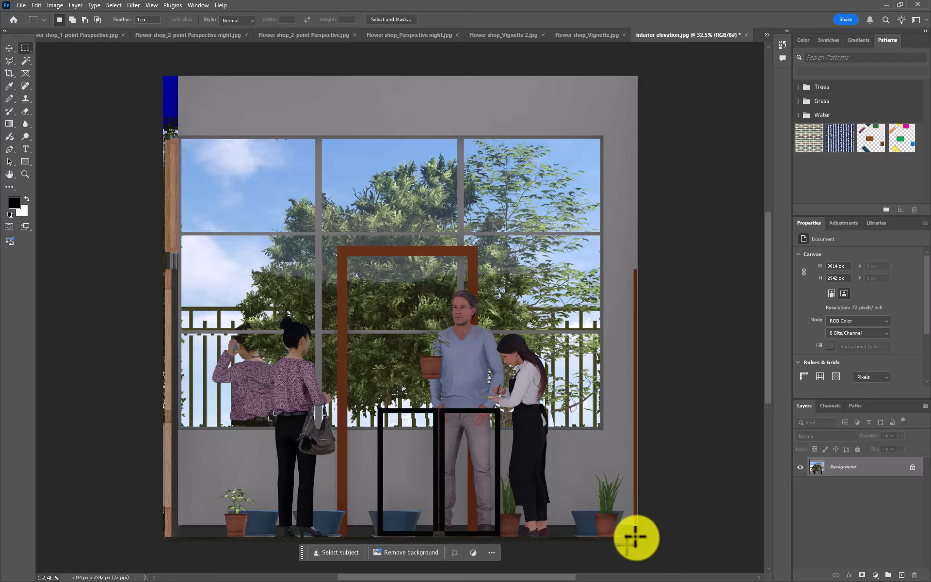
left_click_drag(636, 538, 178, 75)
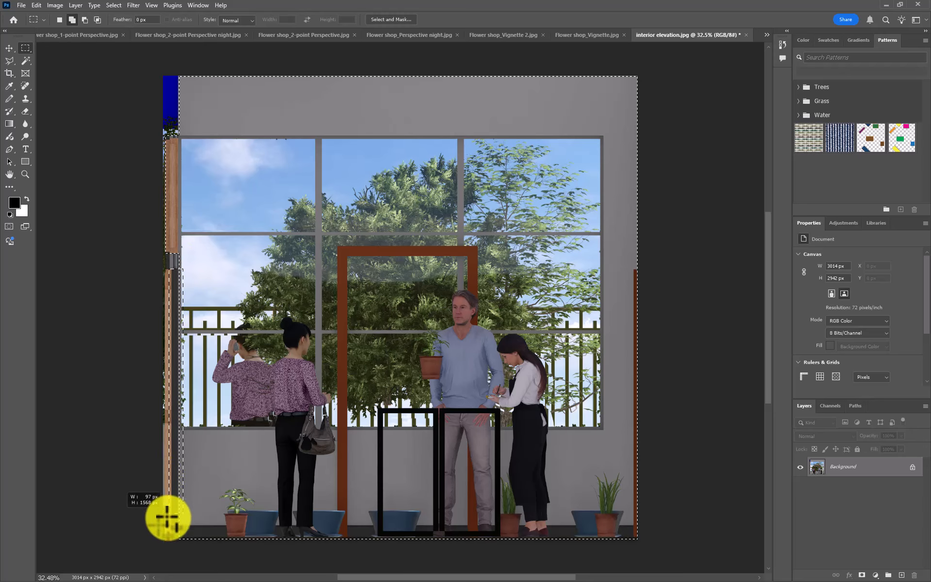
left_click_drag(166, 539, 165, 537)
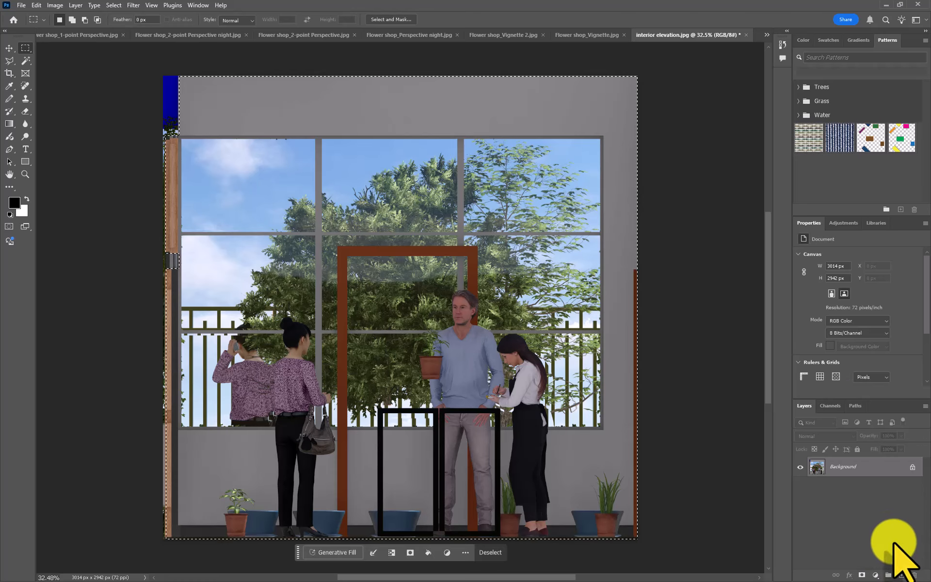
- Add a new layer and stroke the room selection with a 12 px black outline, centered at 100% opacity
left_click(902, 575)
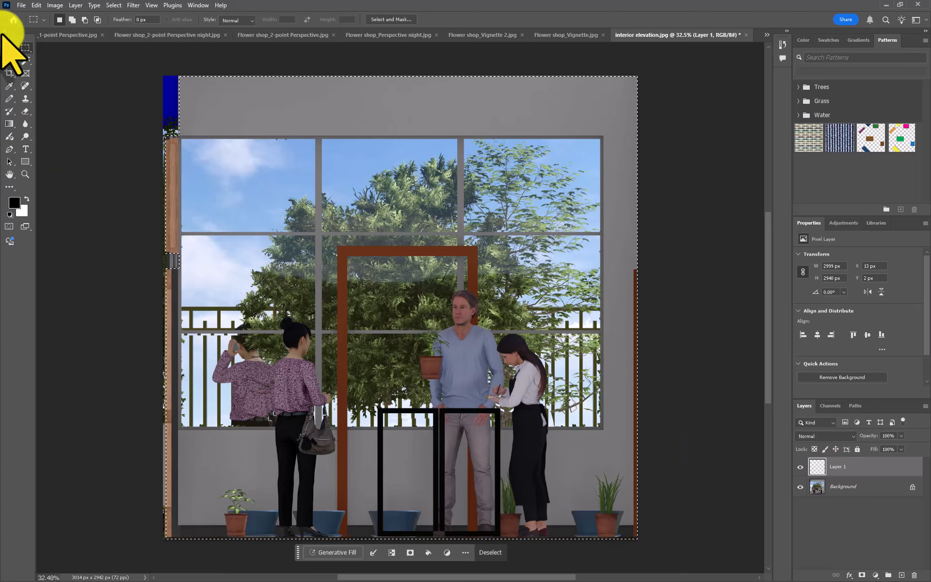
left_click(37, 5)
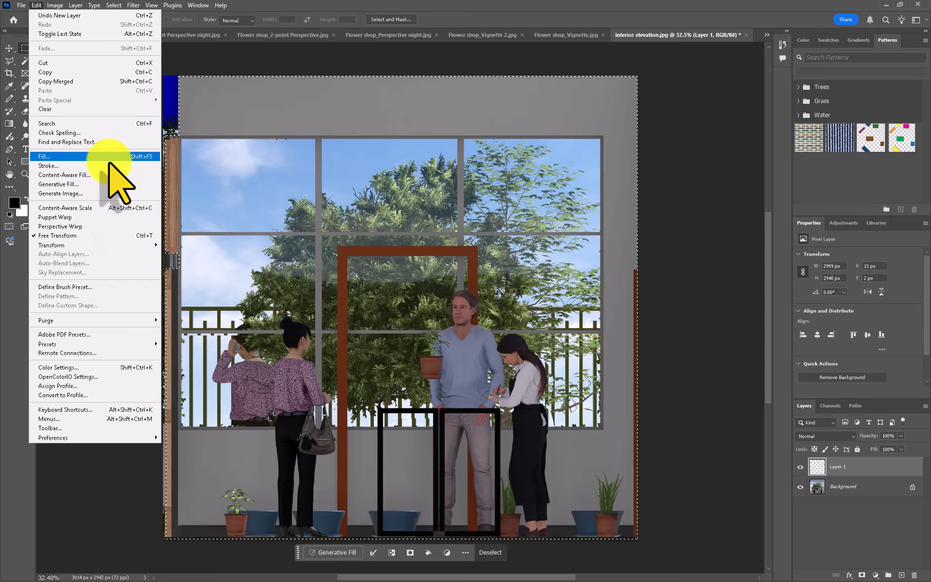
left_click(97, 166)
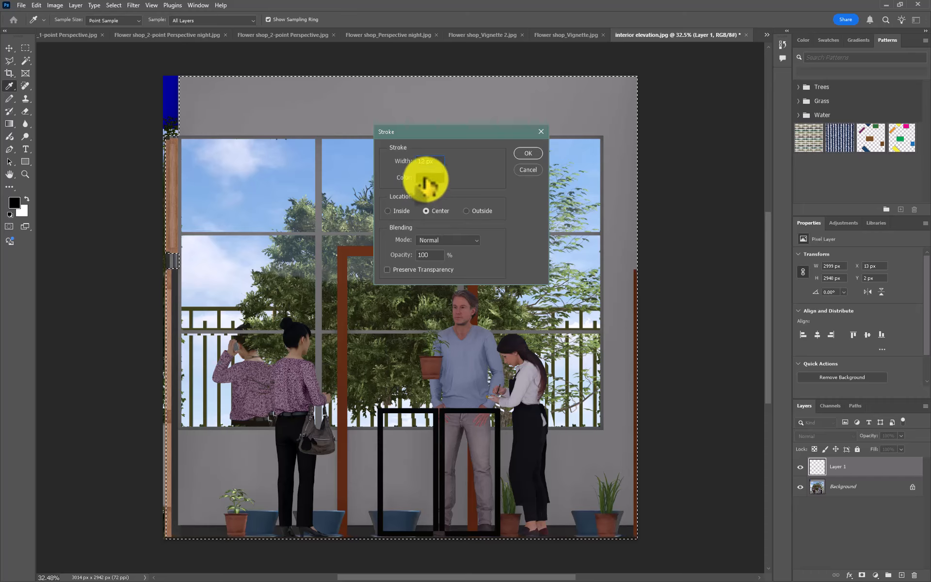
left_click(429, 180)
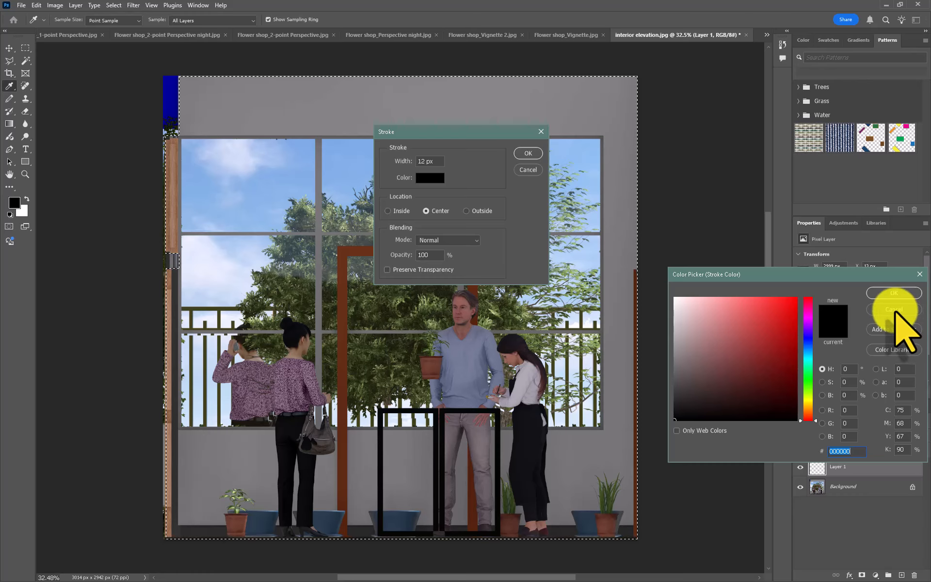
left_click(893, 293)
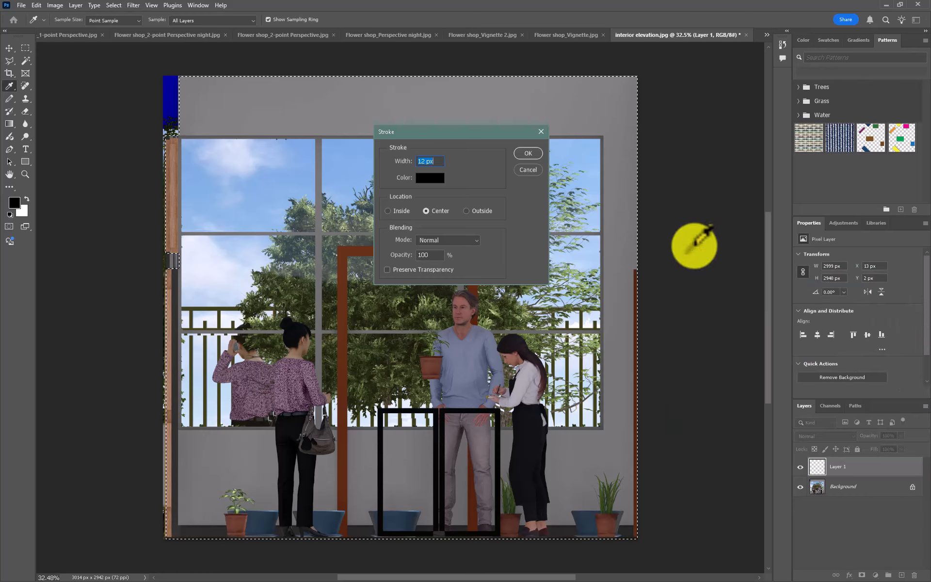
left_click(525, 154)
key("m")
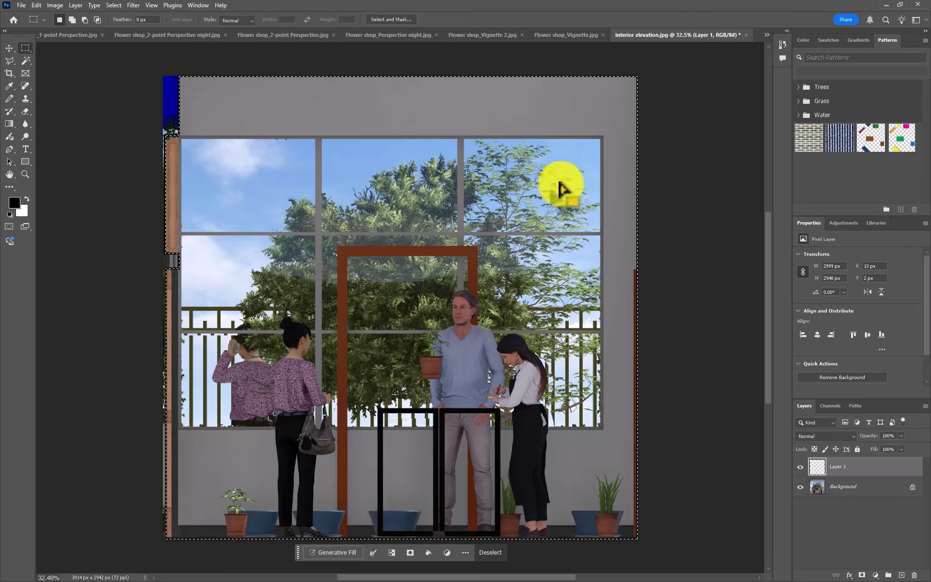
- Reselect the room area and stroke Layer 1 with a thicker centered black outline at 100% opacity, hiding the Background layer temporarily
left_click(801, 487)
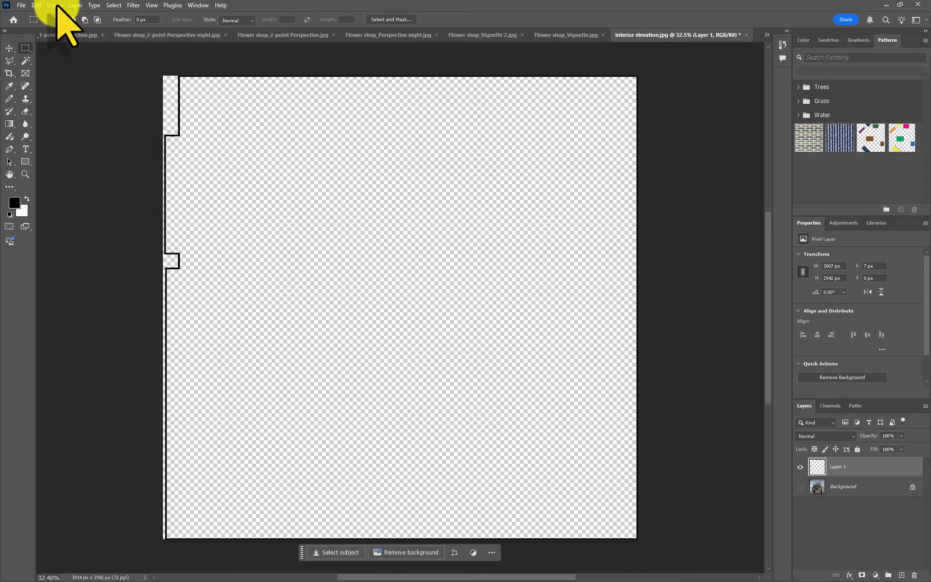
left_click(112, 6)
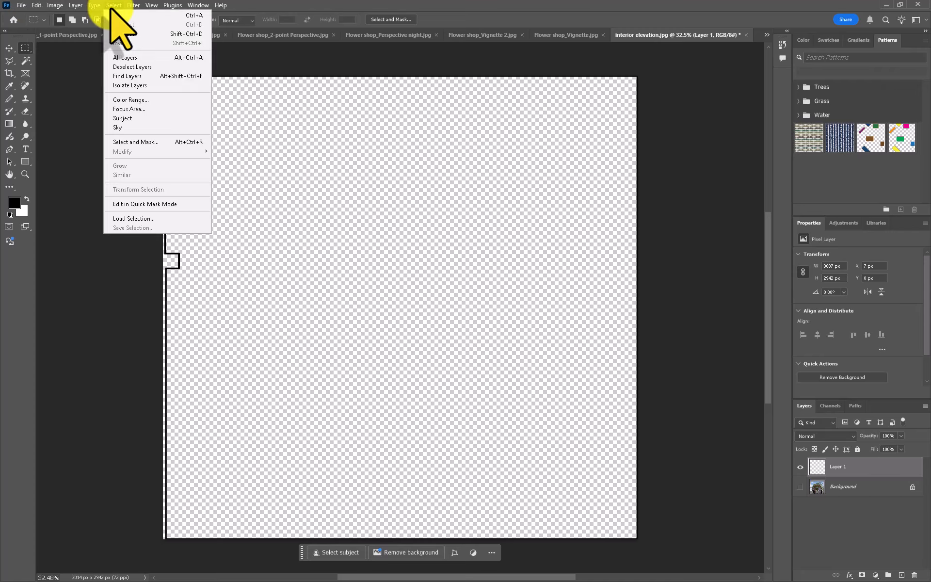
left_click(120, 33)
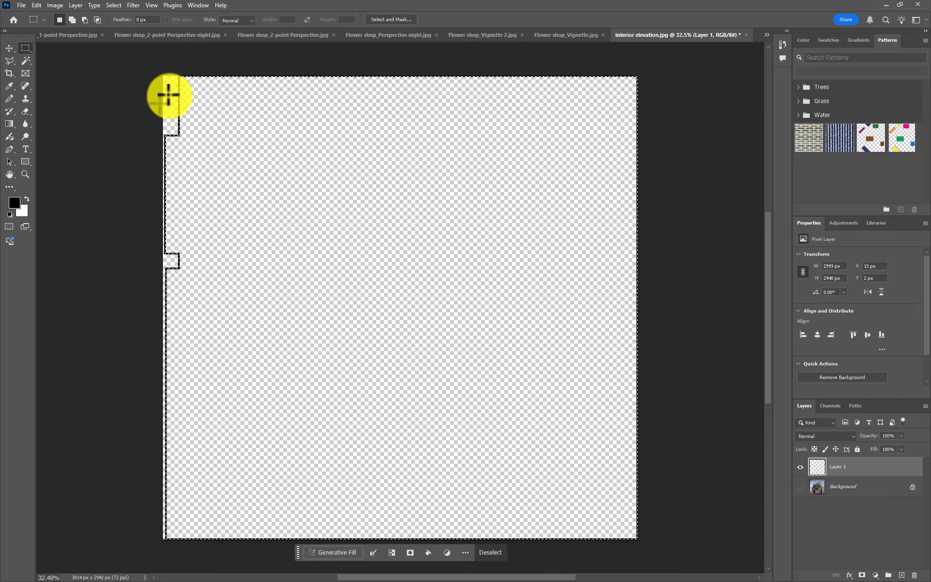
left_click(38, 6)
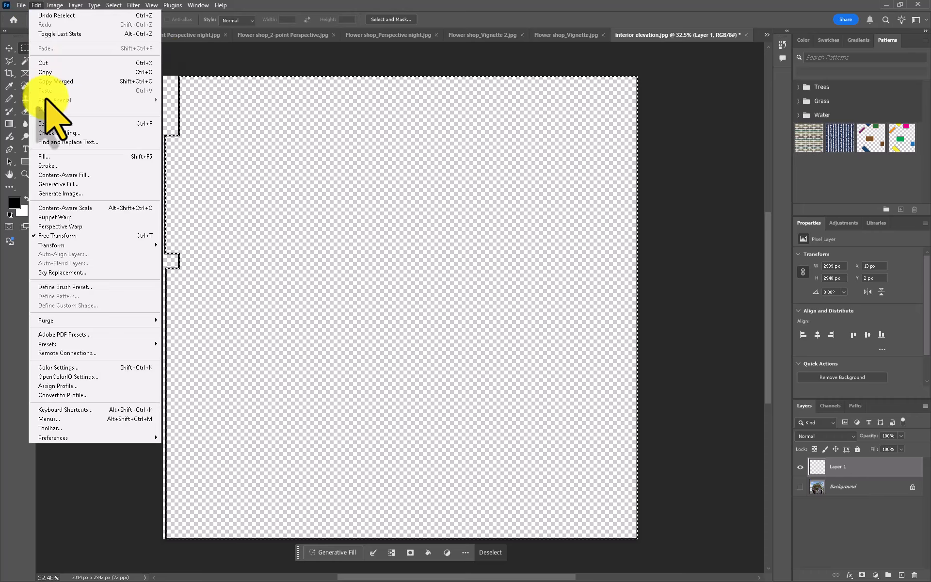
left_click(72, 177)
left_click(421, 161)
key("BackSpace")
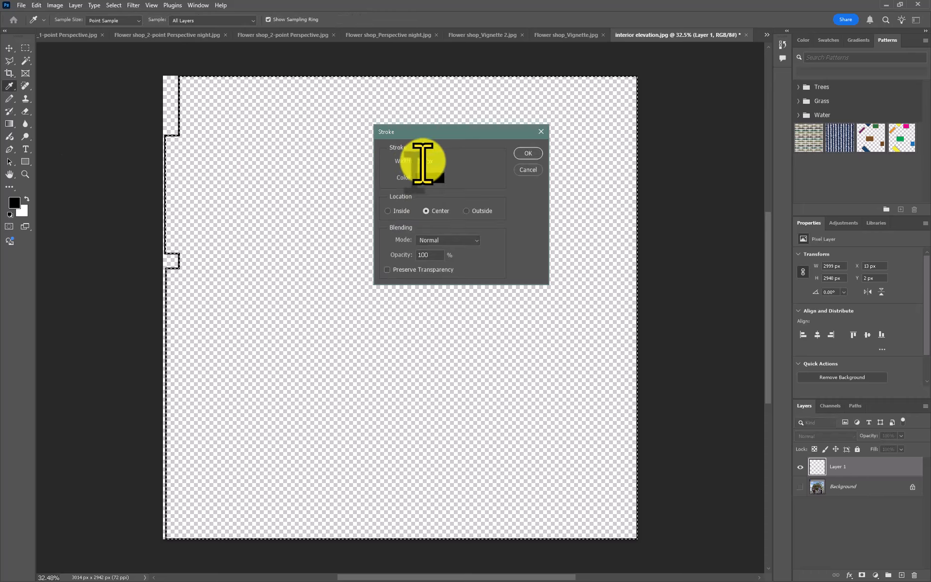
key("BackSpace")
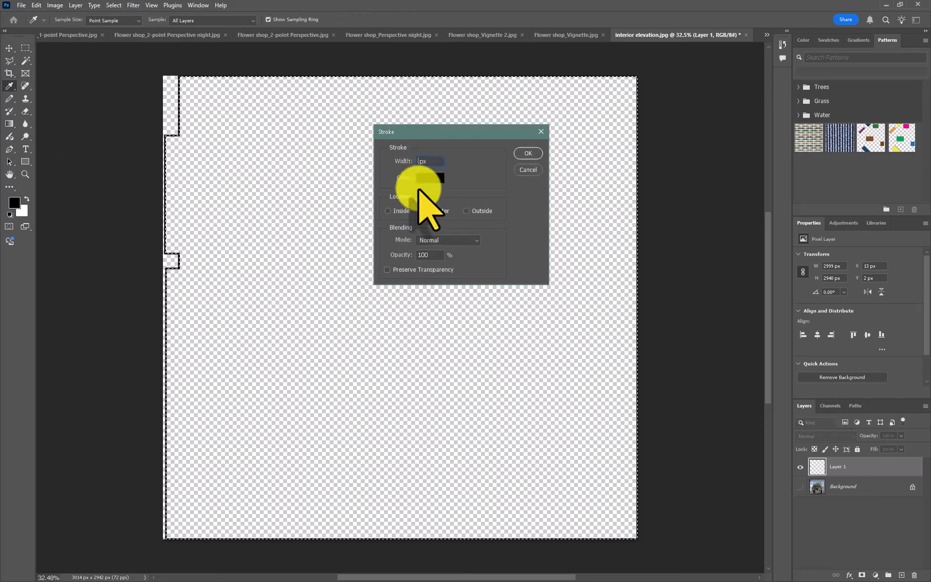
type("16")
left_click(527, 153)
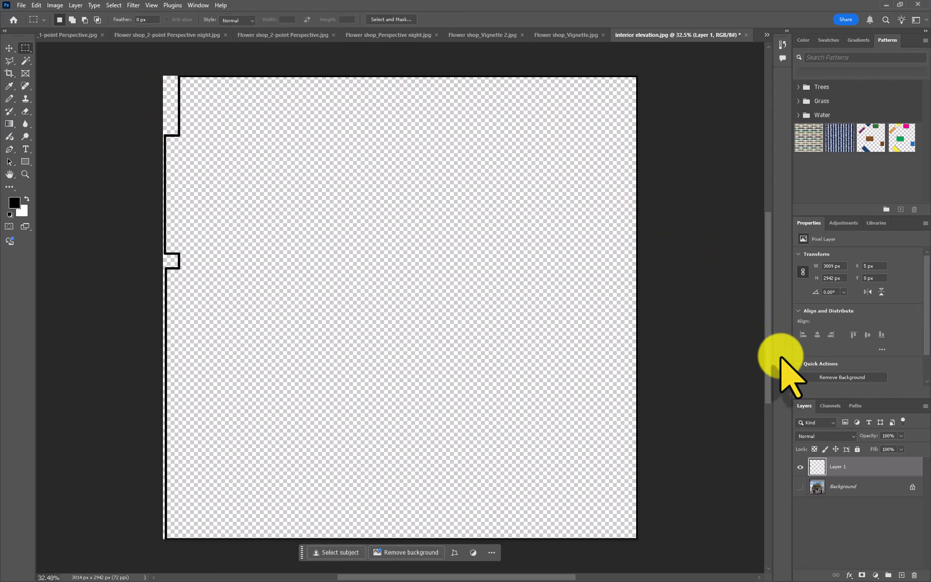
left_click(800, 486)
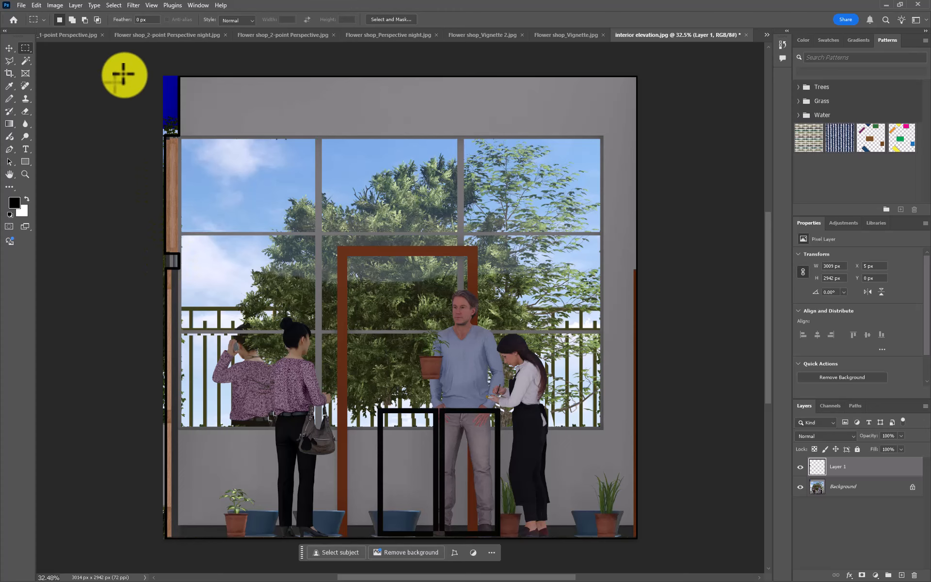
- Restore the room selection and invert it to cover the area outside the black outline
scroll(119, 73, "left", 2)
scroll(162, 92, "up", 5)
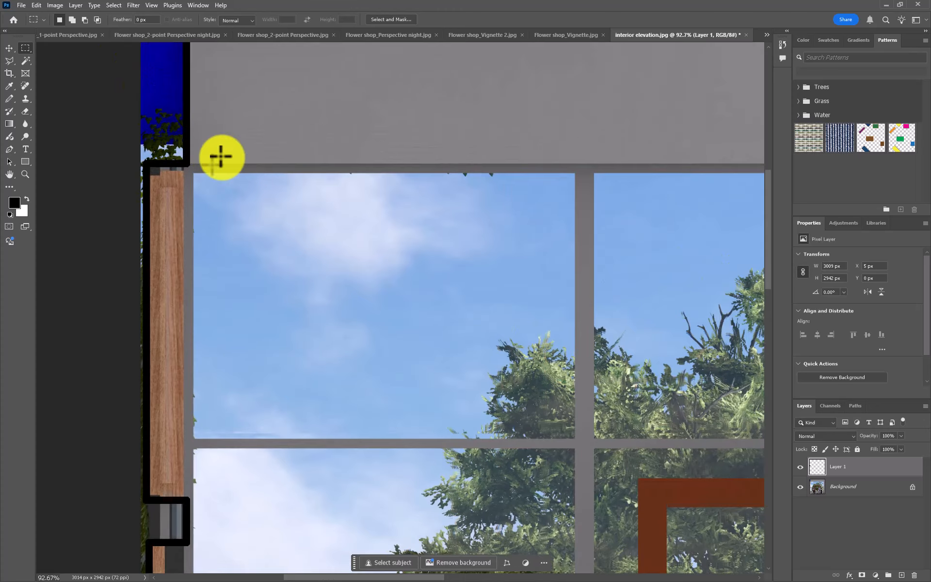
left_click_drag(266, 176, 293, 266)
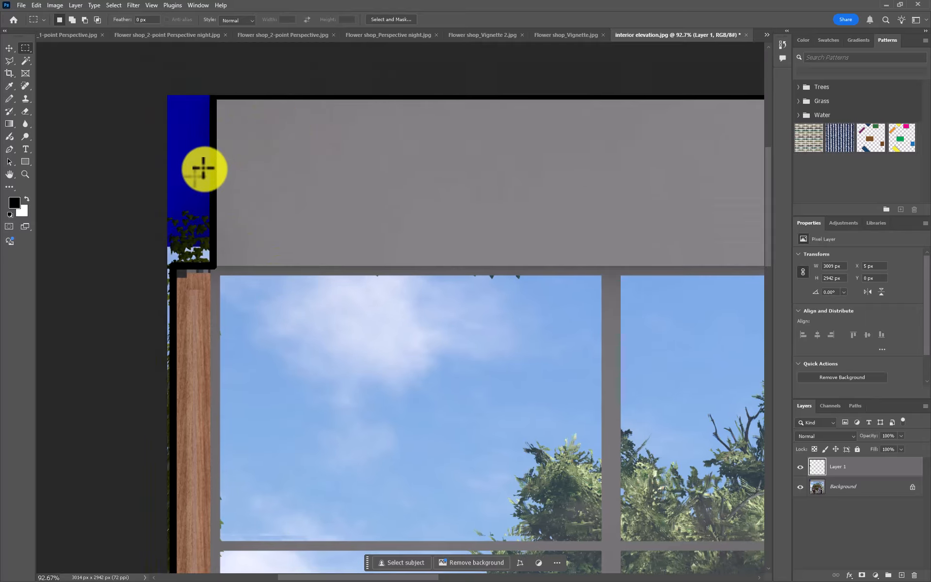
left_click(116, 5)
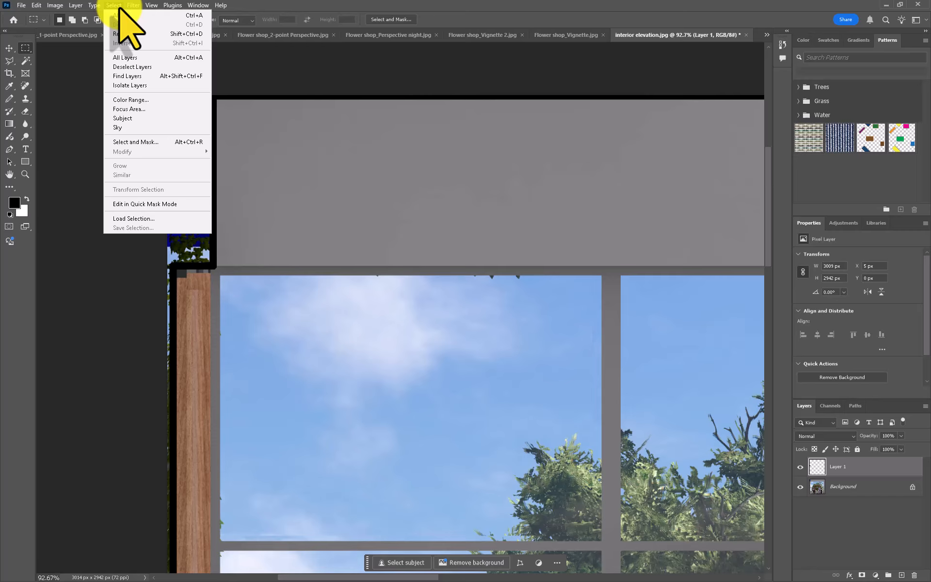
left_click(123, 34)
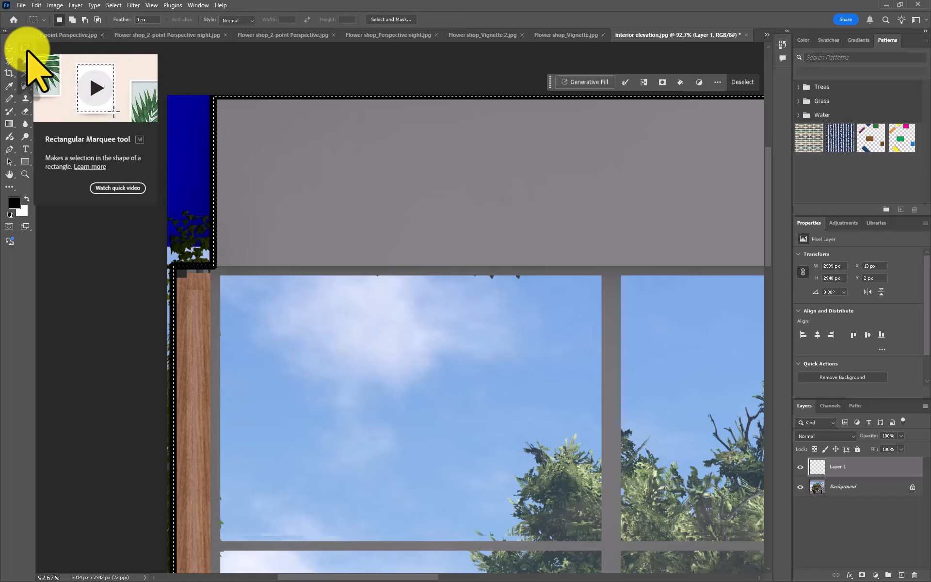
right_click(286, 160)
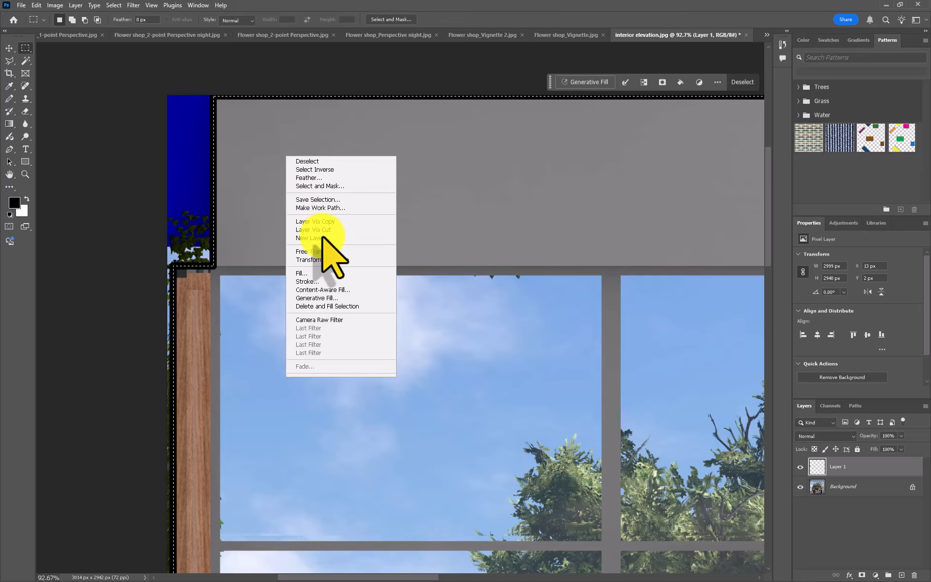
left_click(319, 169)
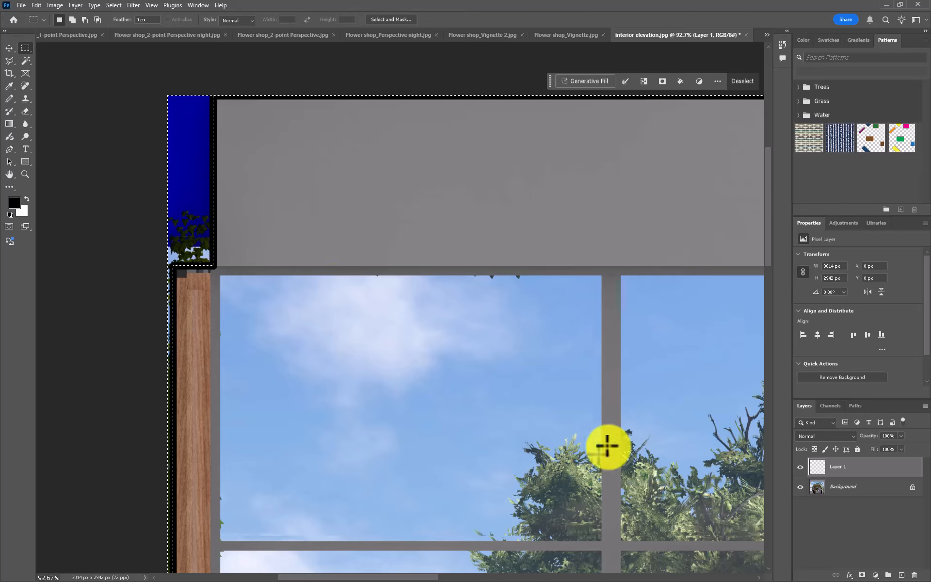
- Convert the Background into a regular layer and clear the selected image content outside the room outline
left_click(849, 494)
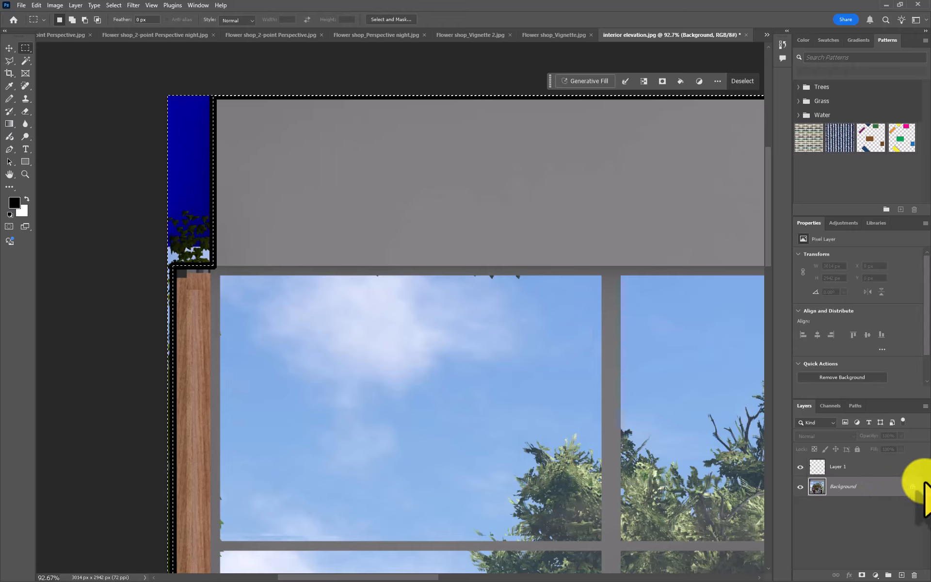
double_click(859, 487)
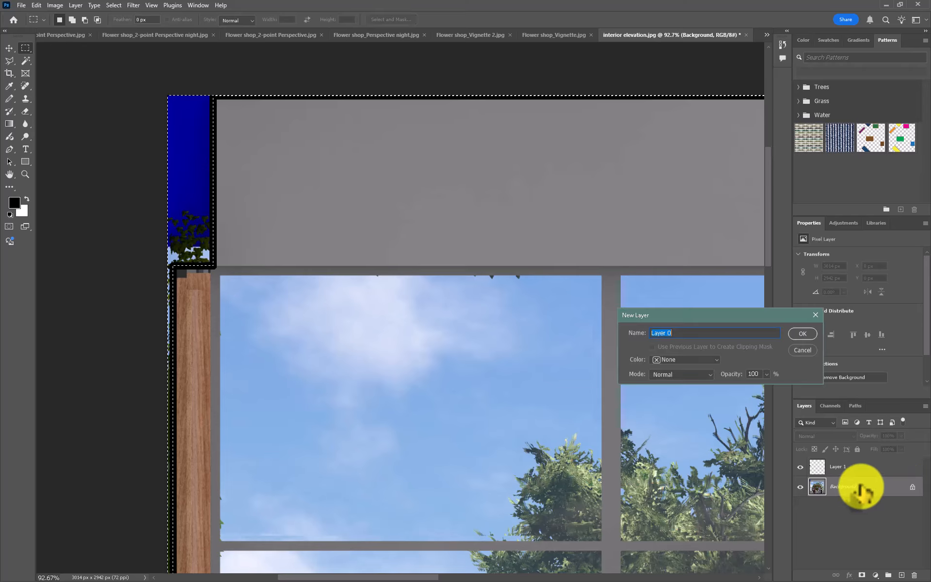
left_click(803, 334)
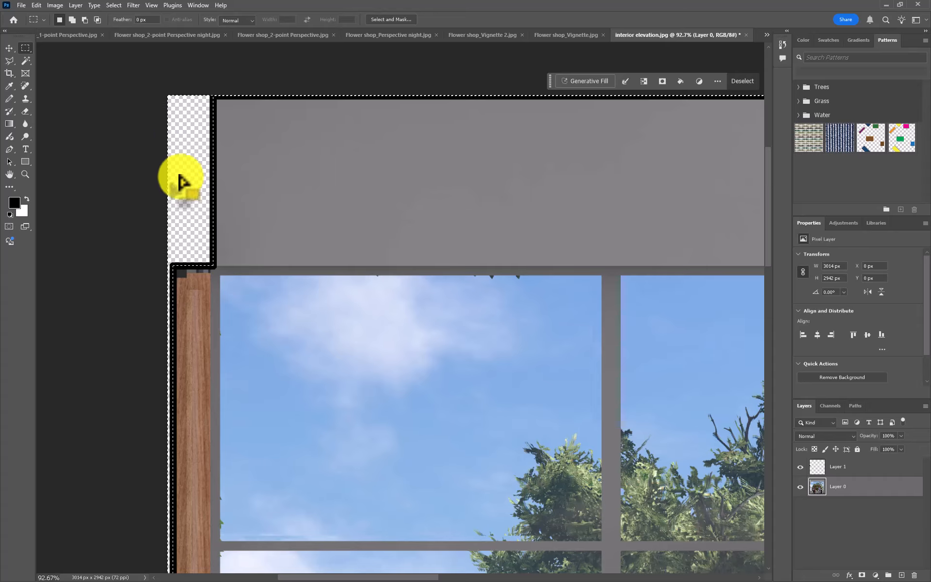
scroll(180, 170, "up", 3)
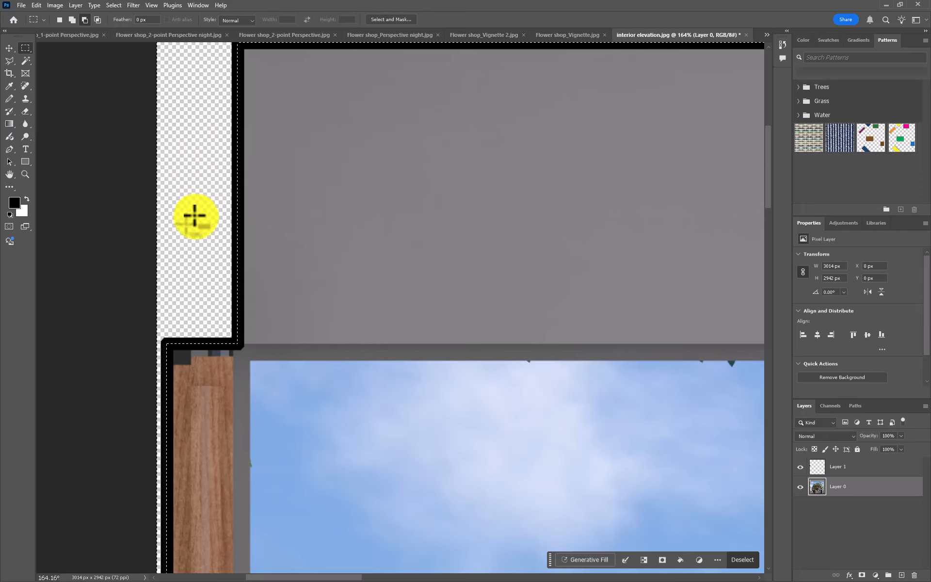
scroll(188, 203, "down", 6)
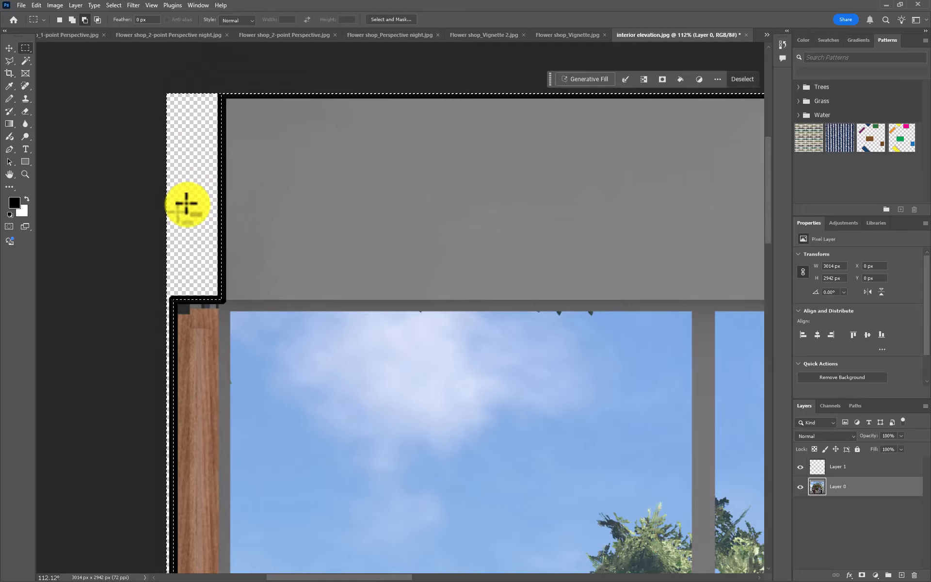
scroll(190, 213, "down", 2)
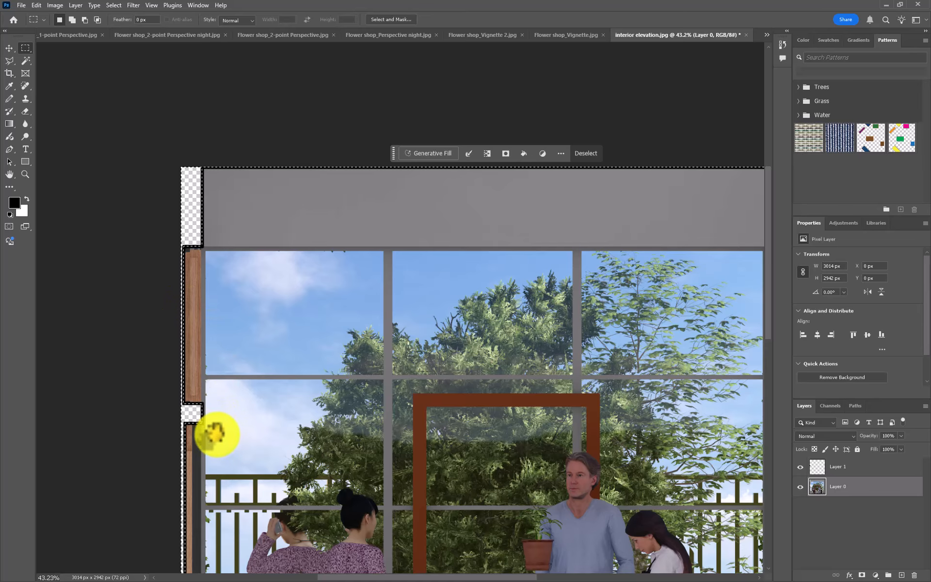
- Set the transparency grid size to None in the preferences so that transparent areas display as plain white
left_click_drag(214, 432, 287, 380)
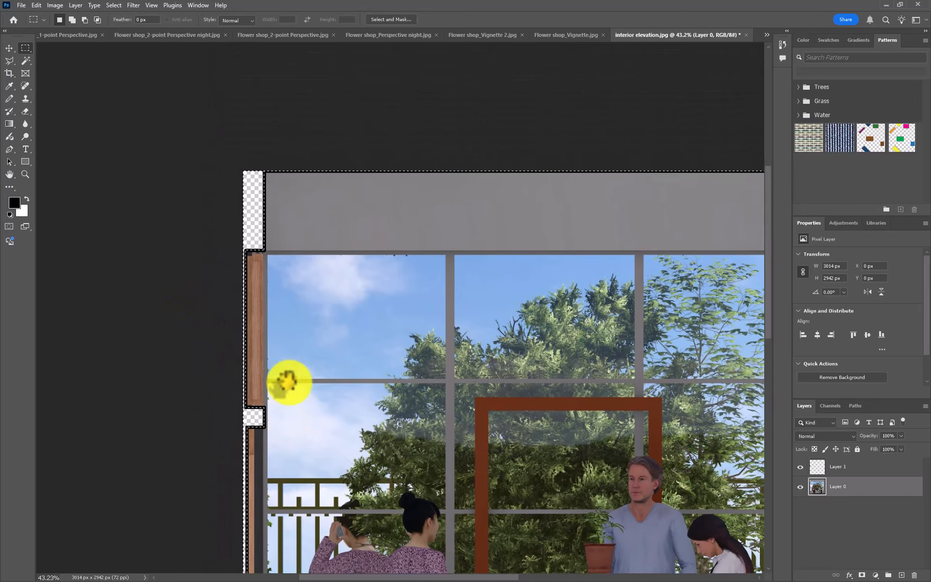
left_click(37, 5)
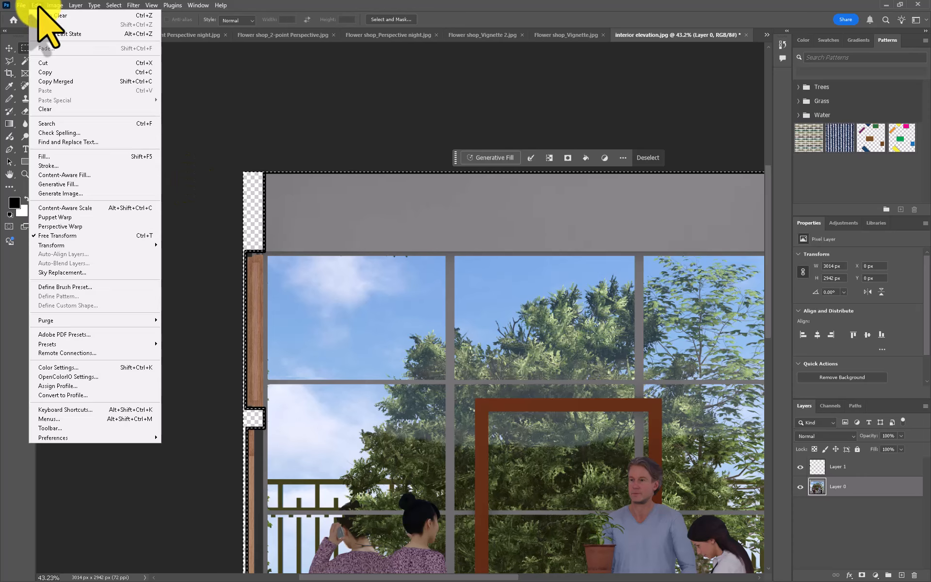
mouse_move(89, 439)
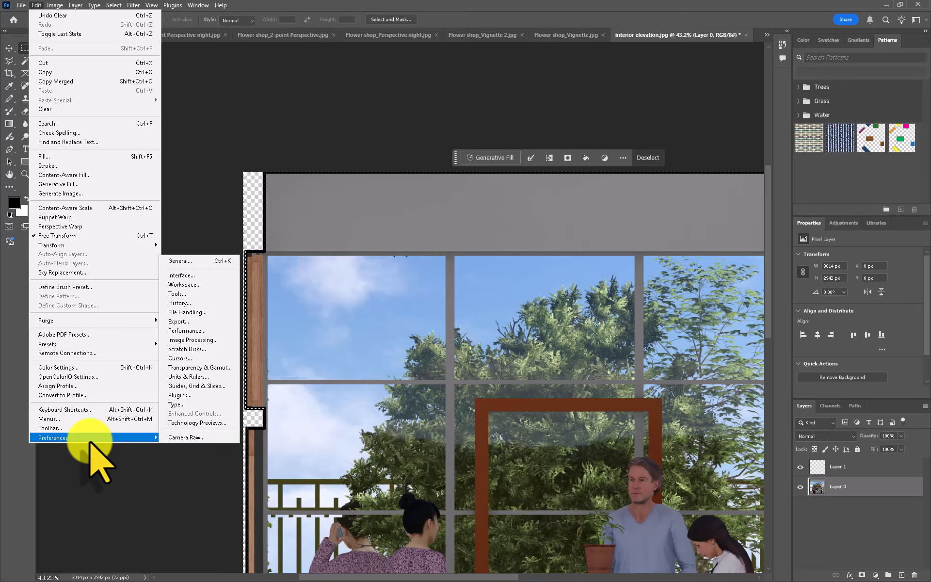
left_click(203, 367)
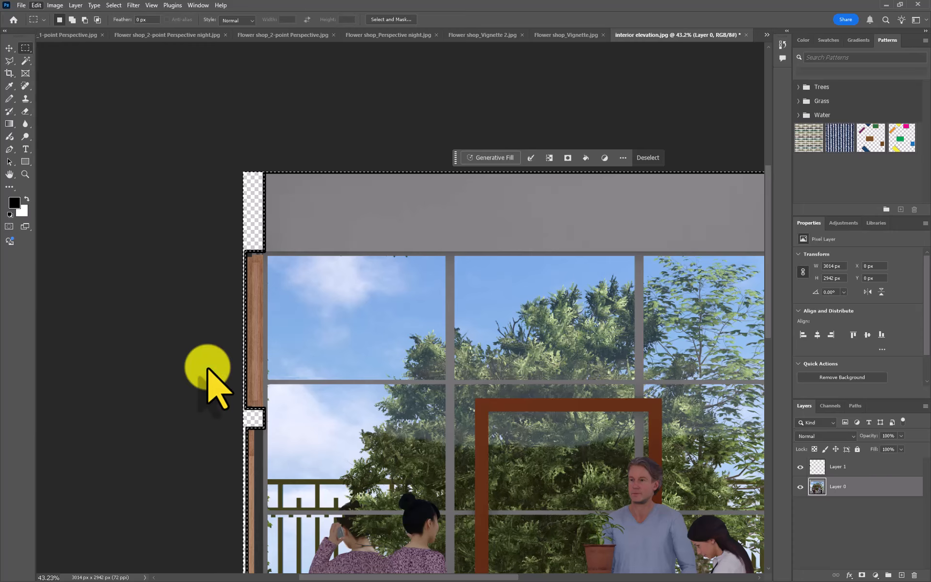
left_click_drag(352, 125, 389, 133)
left_click(464, 164)
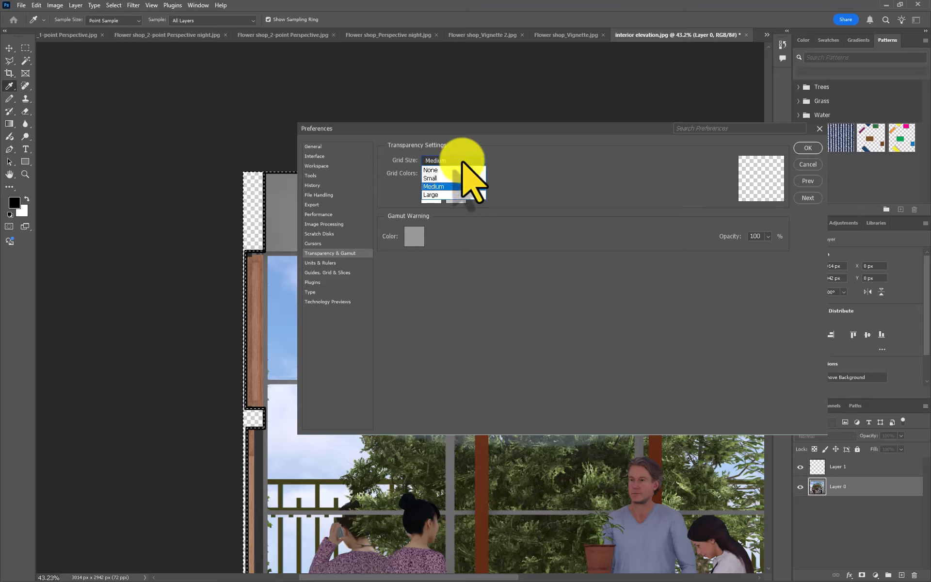
left_click(458, 195)
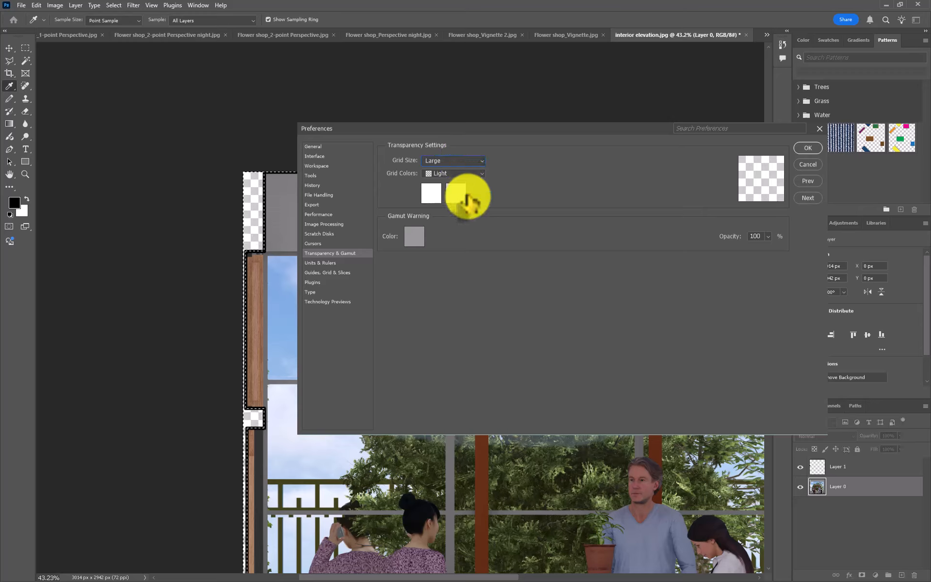
left_click(441, 161)
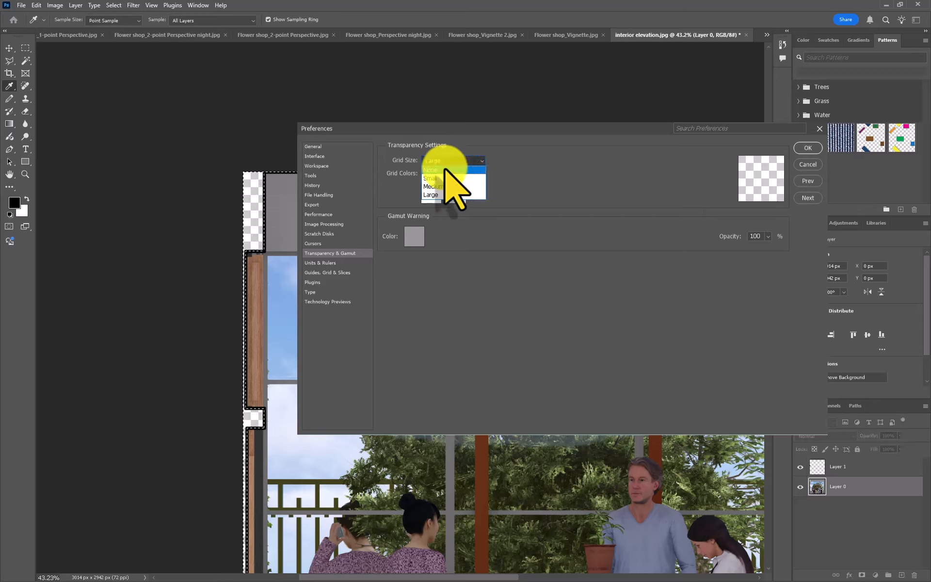
left_click(431, 170)
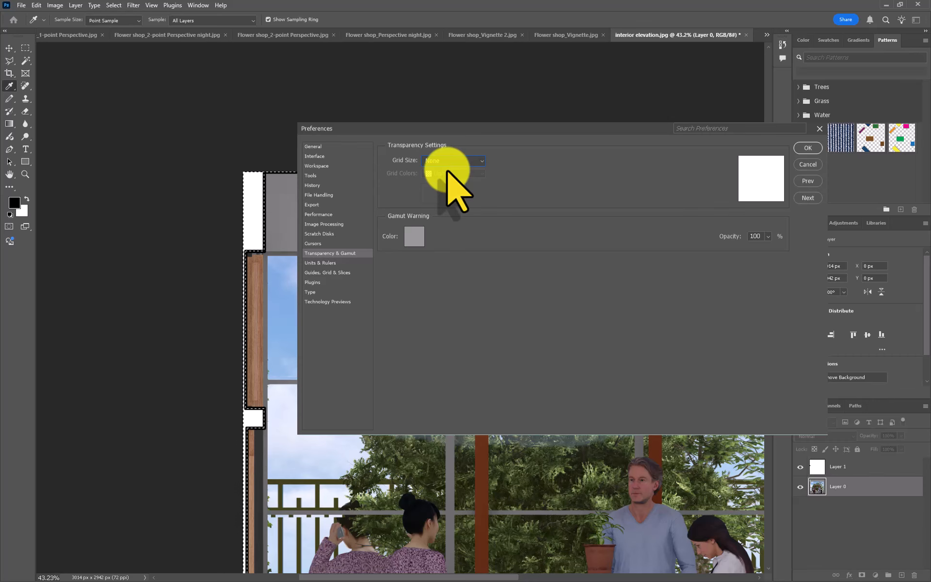
left_click(807, 148)
key("m")
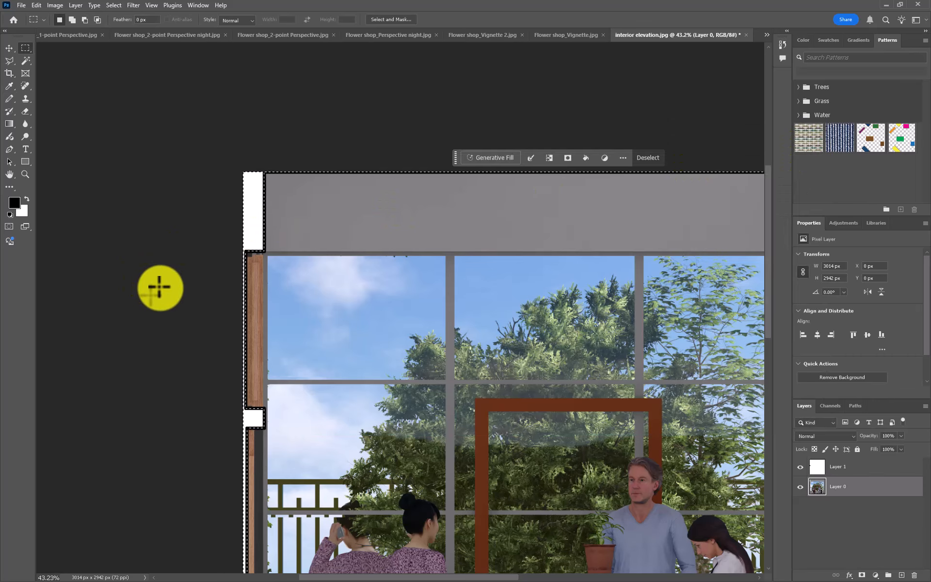
- Deselect the area outside the room and check the interior elevation's outline and cleared left edge
key("ctrl+d")
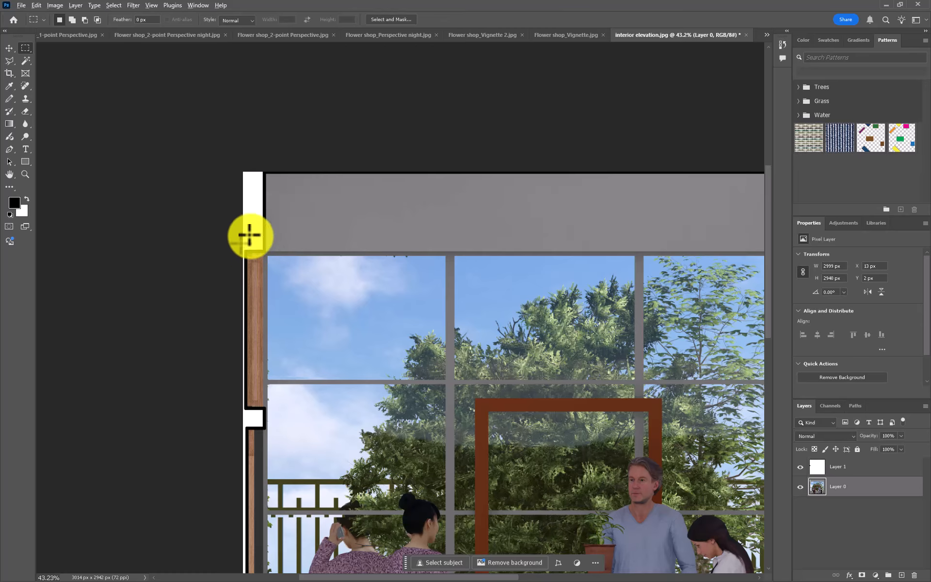
scroll(248, 235, "up", 8)
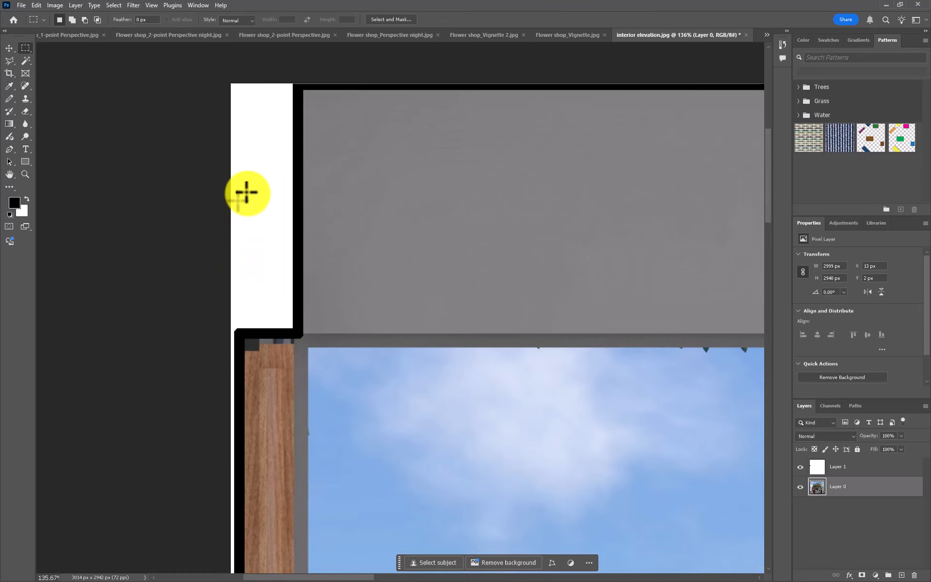
scroll(246, 192, "down", 9)
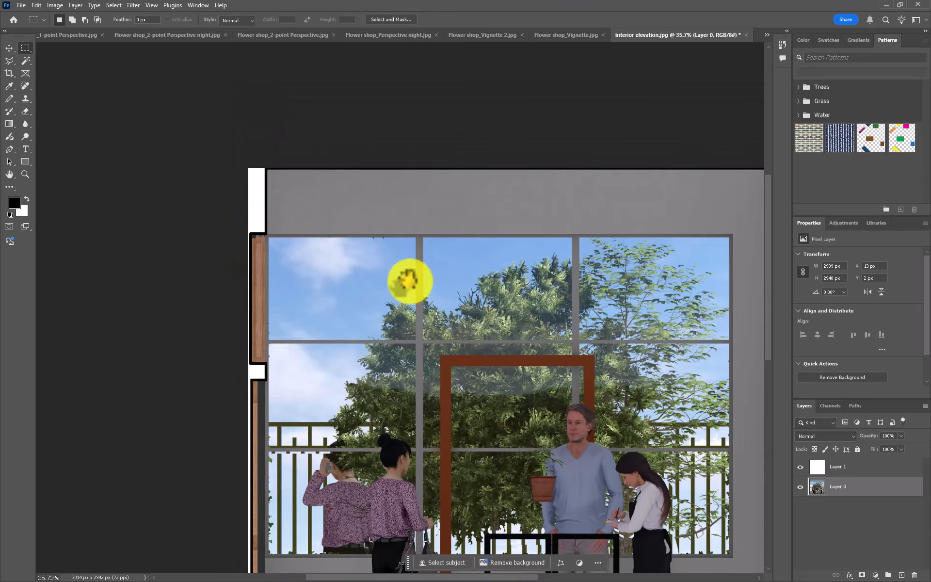
left_click_drag(410, 280, 278, 177)
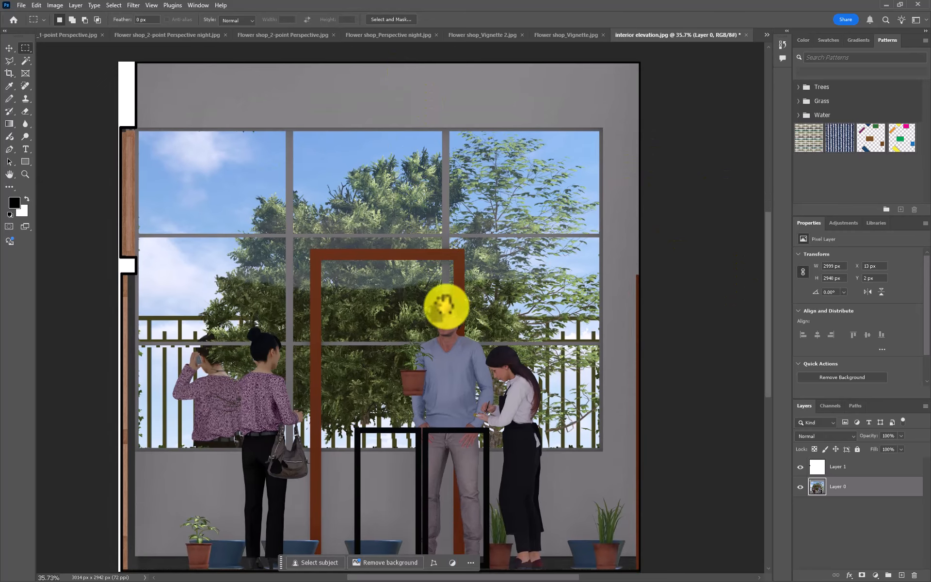
left_click_drag(446, 306, 462, 296)
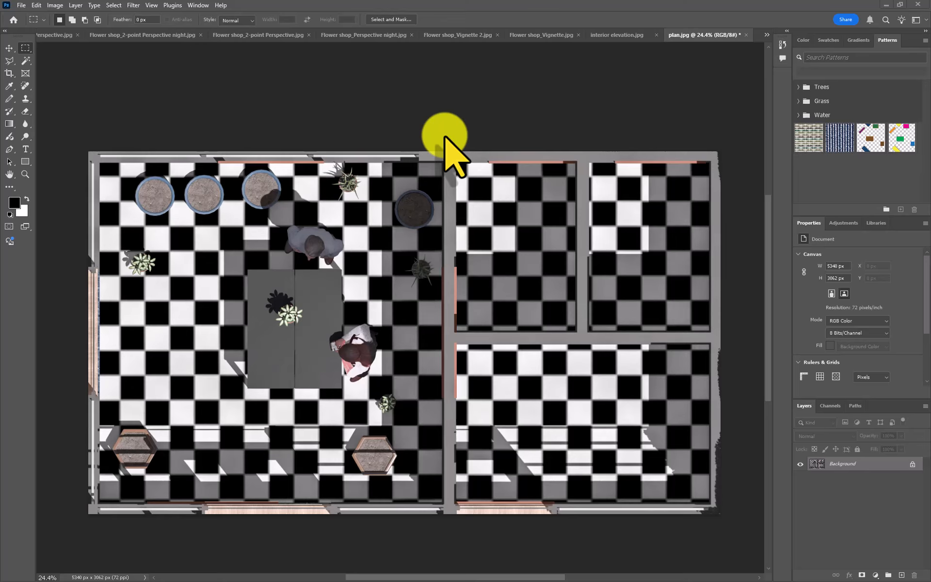
- Try to select the plan's grey walls with the Magic Wand at a tolerance of 5, and discard the selection
key("ctrl+a")
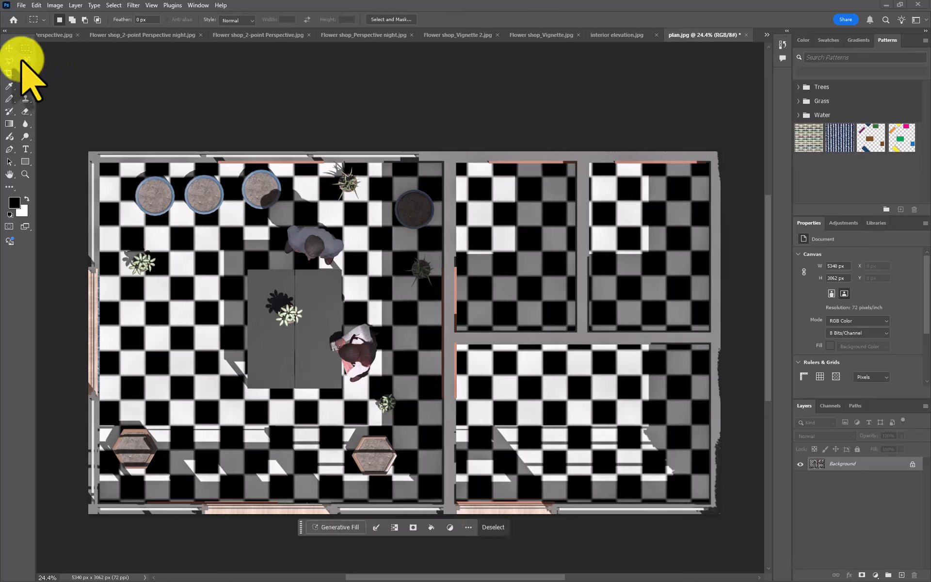
left_click(25, 60)
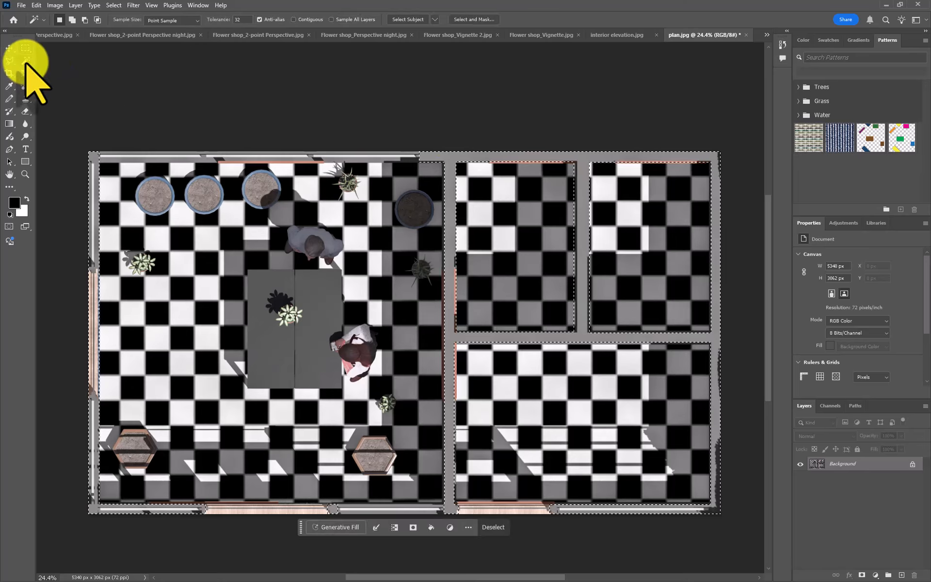
left_click(413, 146)
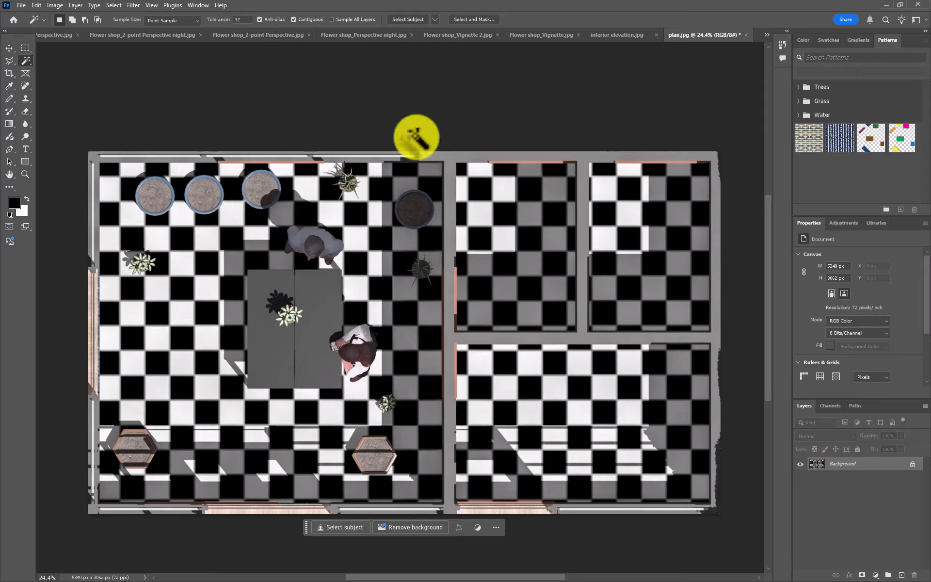
left_click(449, 156)
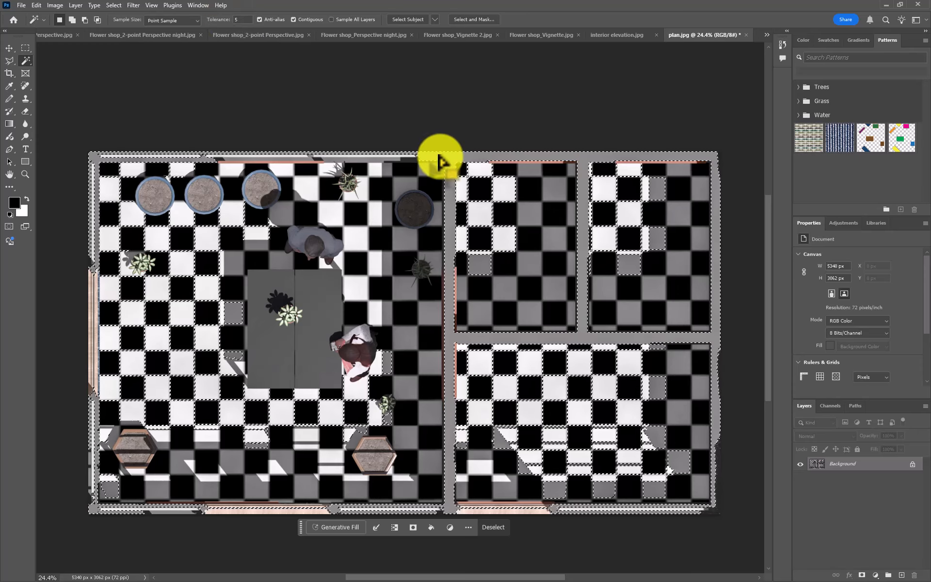
key("ctrl+d")
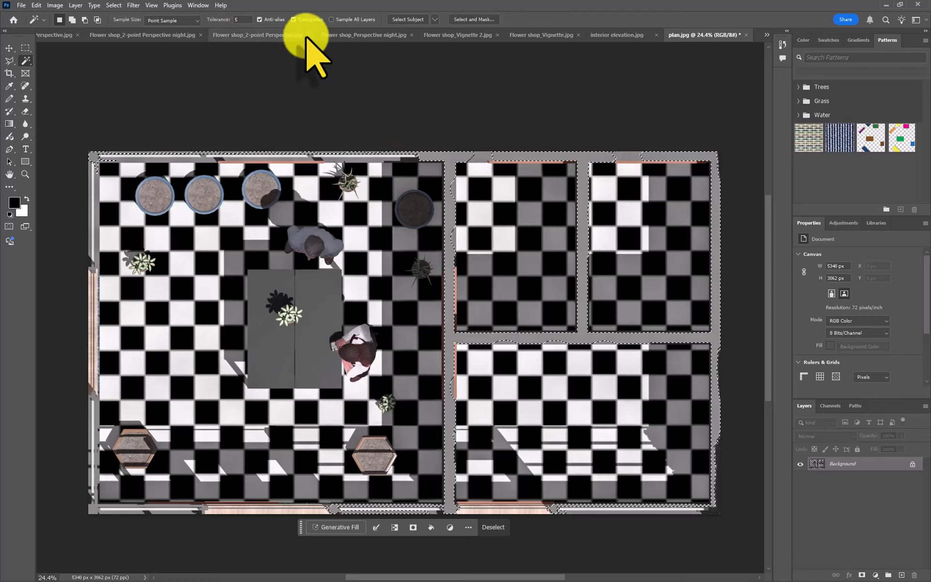
left_click(332, 92)
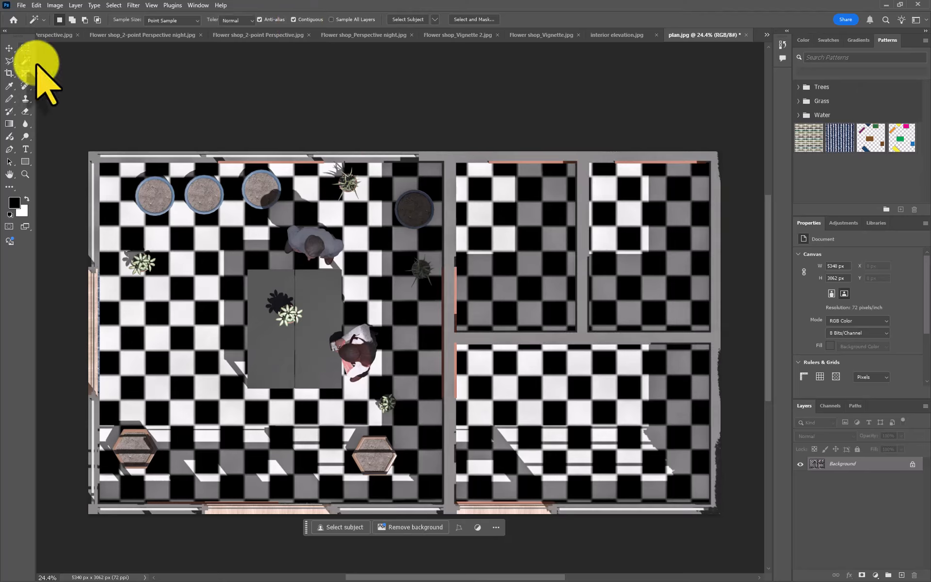
- Select the whole plan with the Rectangular Marquee and subtract the interior of each room, leaving only the walls selected
left_click(26, 48)
left_click_drag(82, 147, 731, 509)
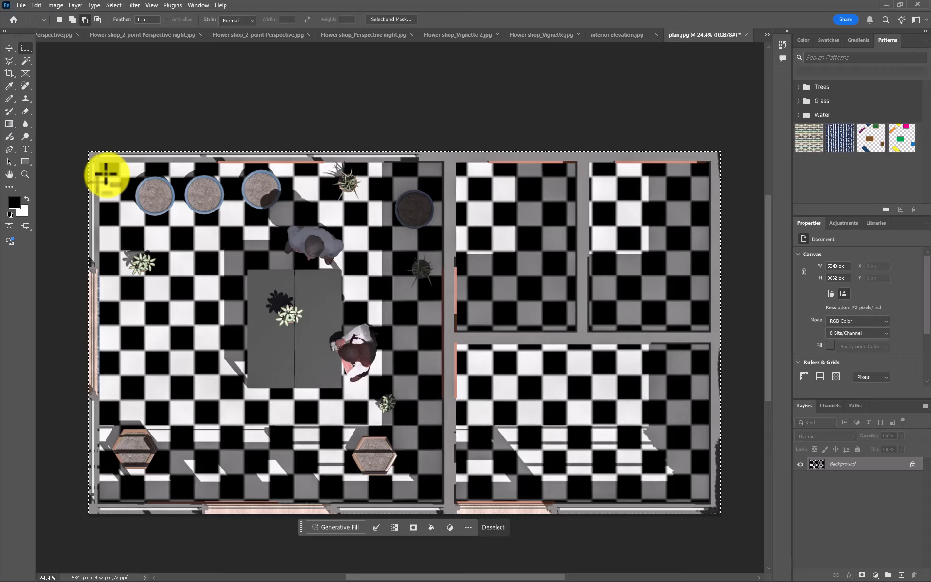
left_click_drag(104, 164, 442, 505)
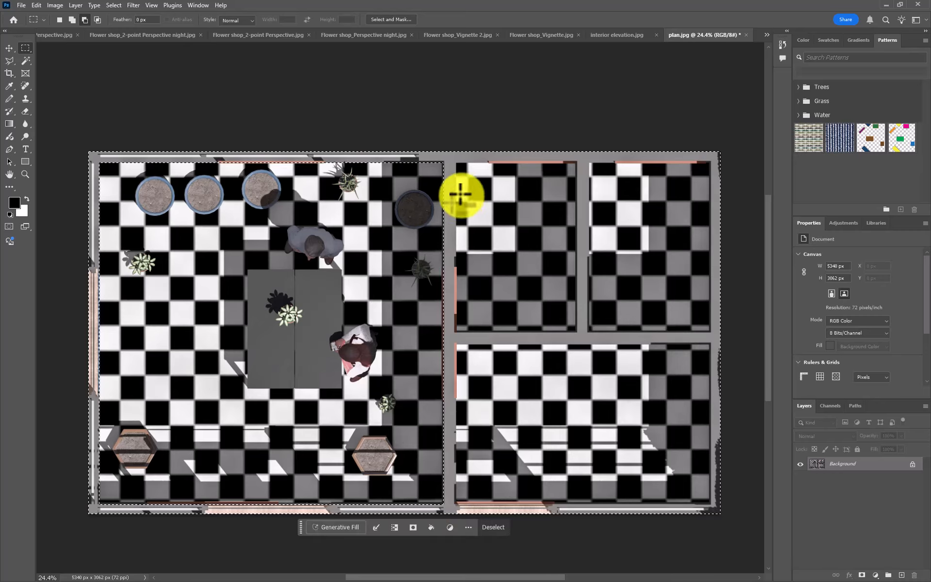
left_click_drag(454, 163, 576, 333)
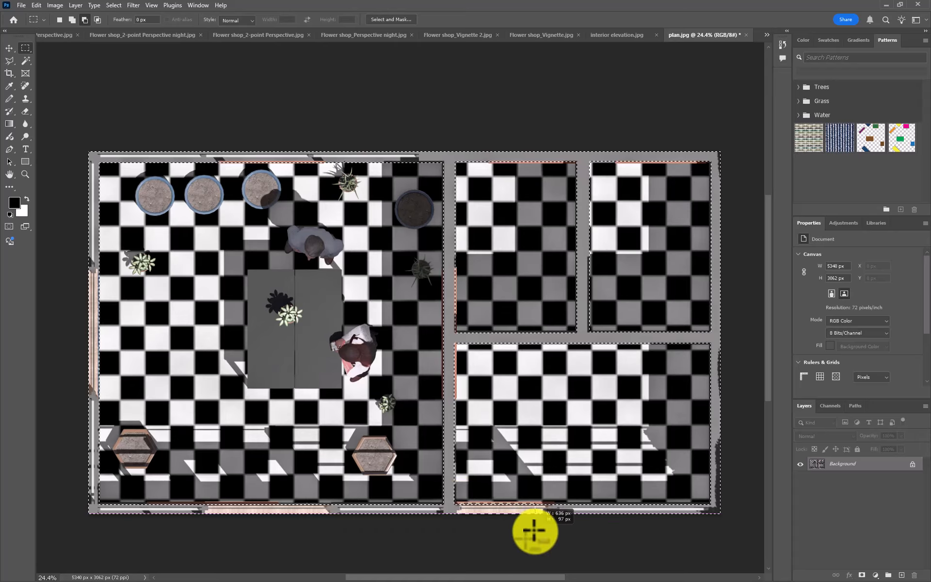
- Subtract the window and door openings in the exterior walls from the selection, and restore the selection after deselecting it
left_click_drag(544, 533, 547, 532)
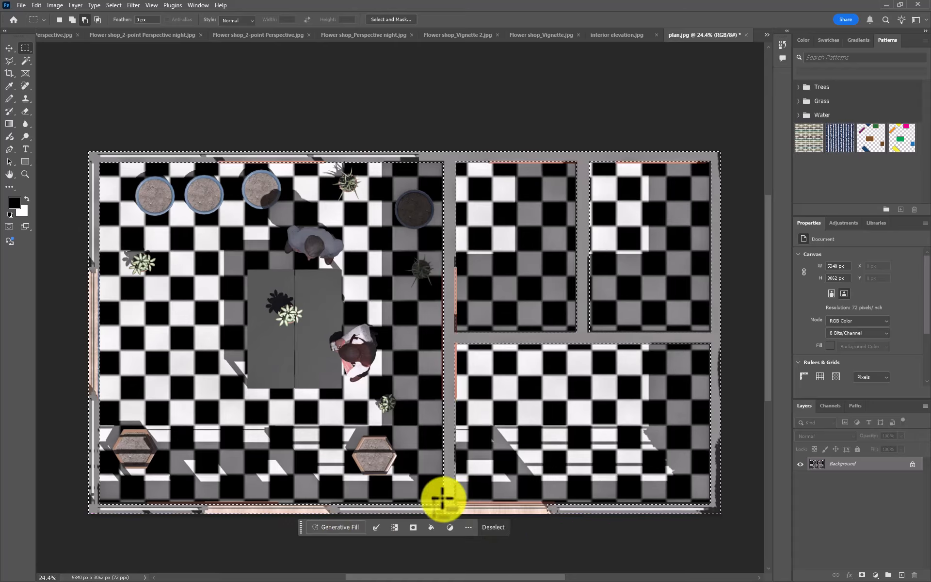
left_click_drag(440, 501, 340, 533)
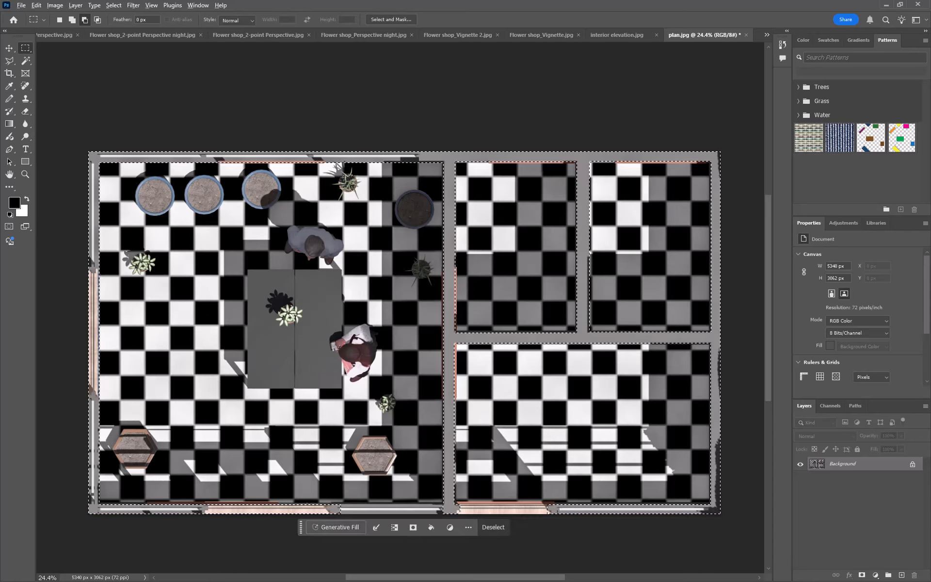
key("ctrl+d")
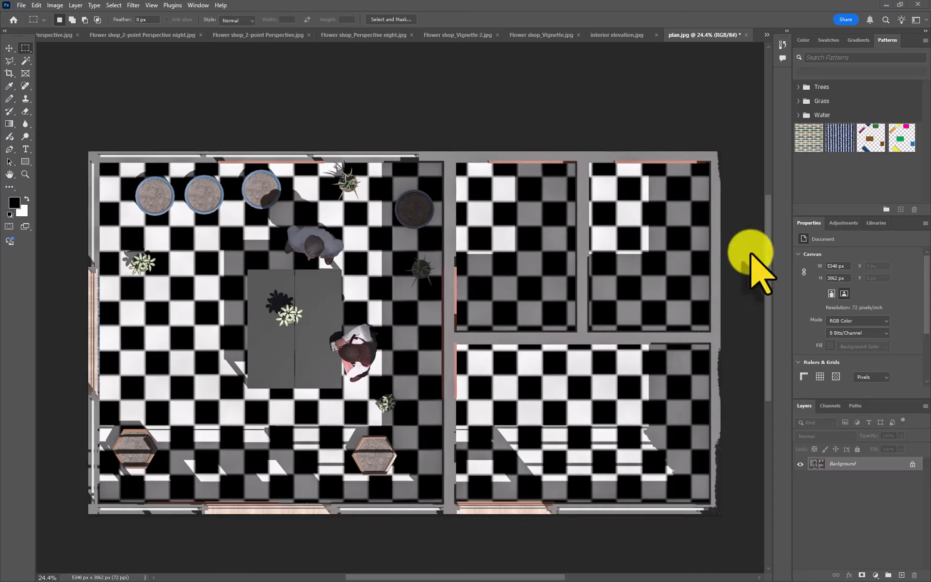
key("ctrl+shift+d")
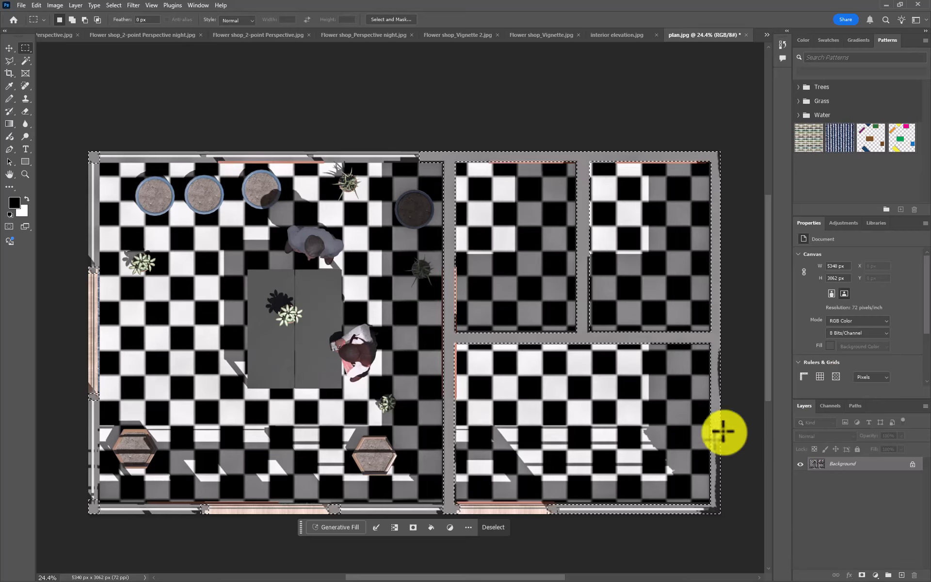
- Create a new layer, hide the Background, and stroke the wall selection with a black outline
left_click(904, 575)
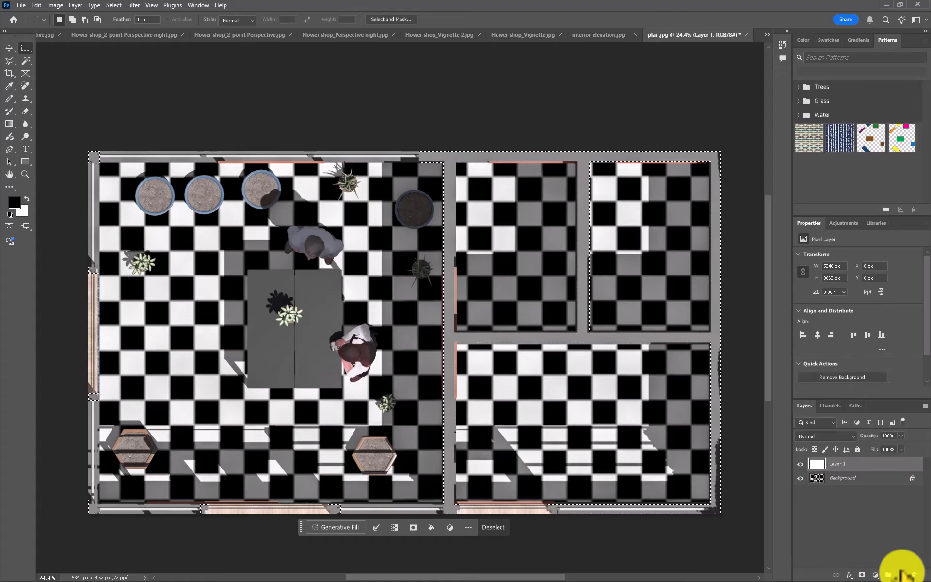
left_click(800, 478)
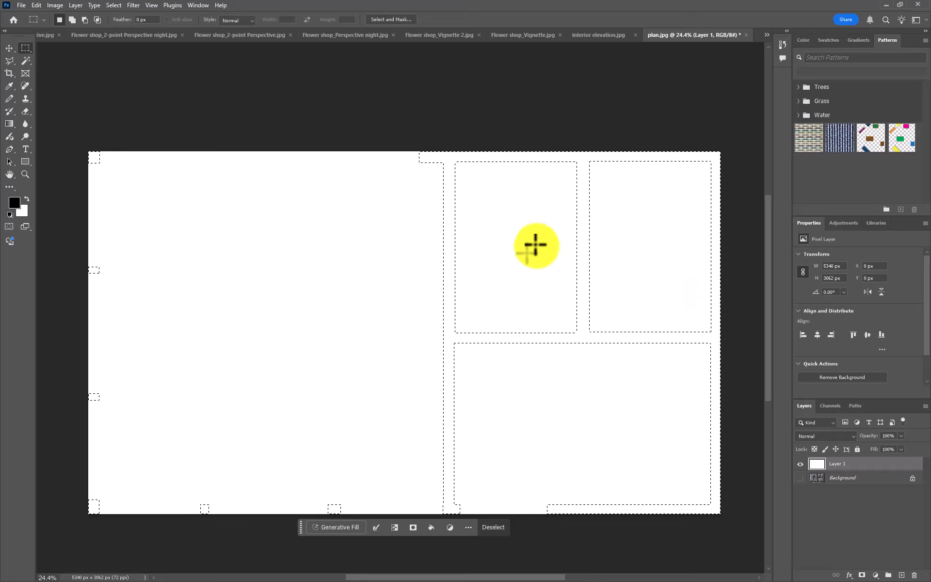
left_click(21, 6)
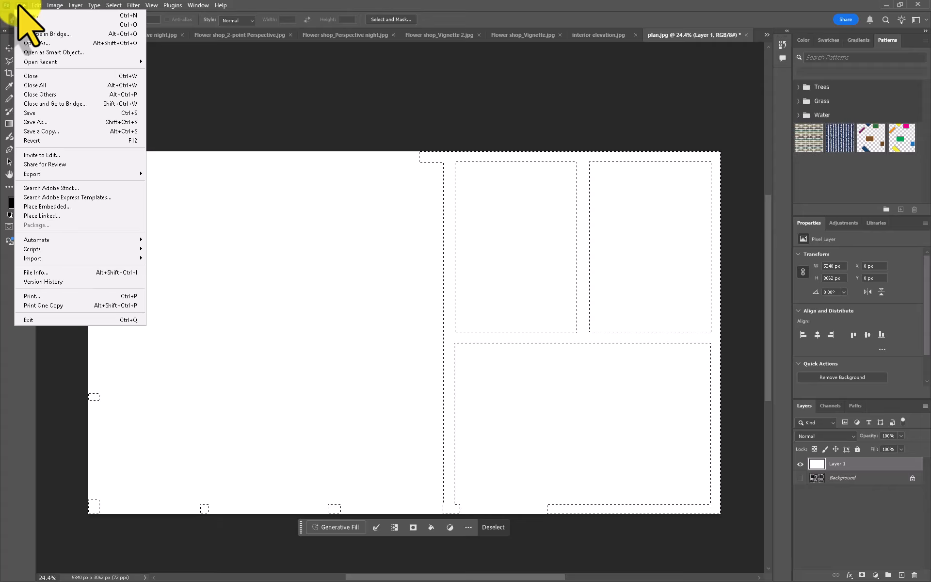
mouse_move(37, 6)
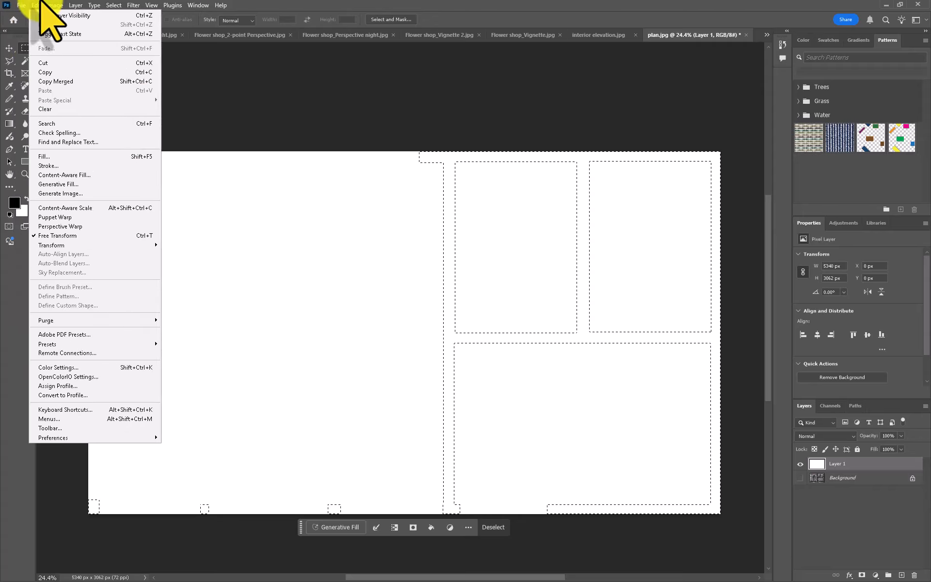
left_click(71, 166)
left_click(516, 154)
key("m")
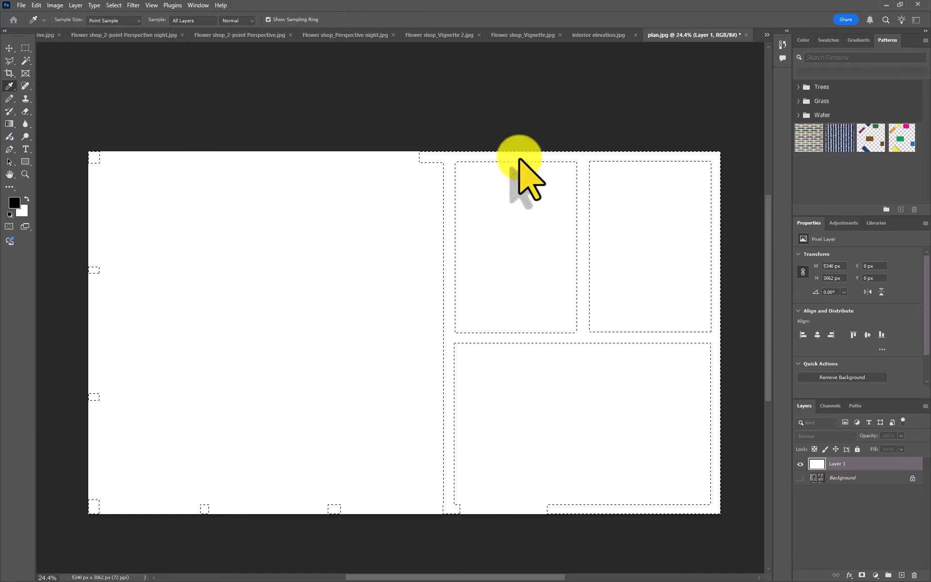
- Clear the current selection and use the Magic Wand to select the wall and column areas within the black outlines
key("ctrl+d")
key("w")
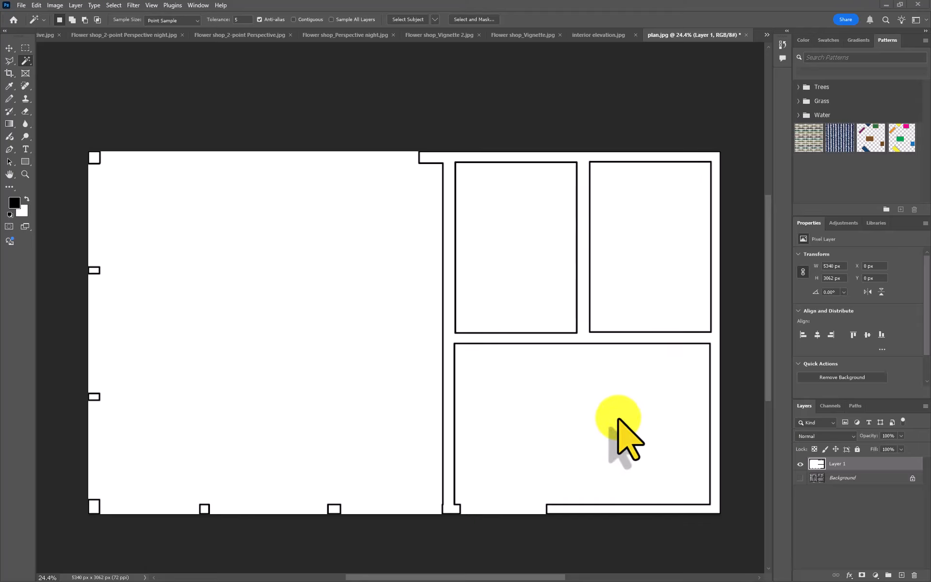
left_click(669, 200)
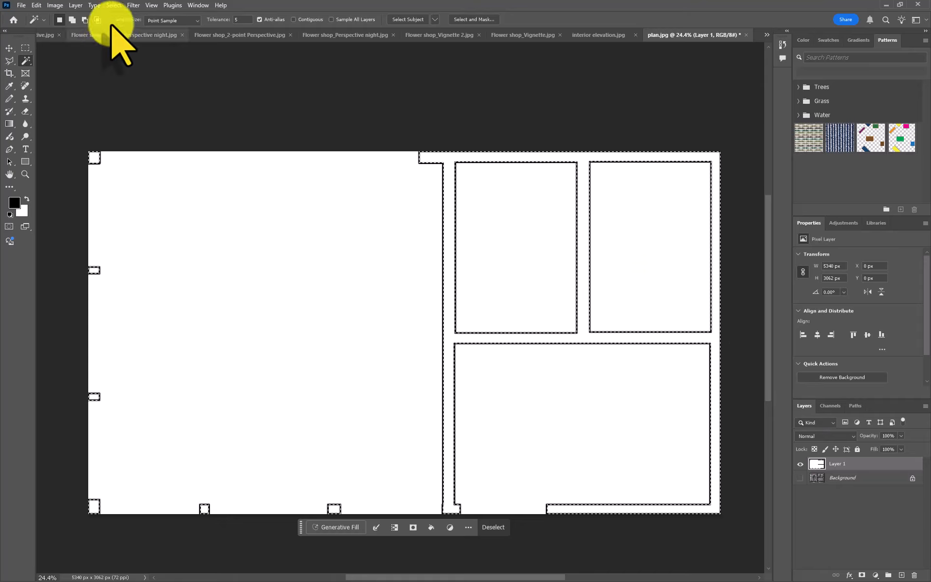
- Try to fill the selected wall areas with the solid color #cd2121 in Normal mode at 100% opacity
left_click(41, 5)
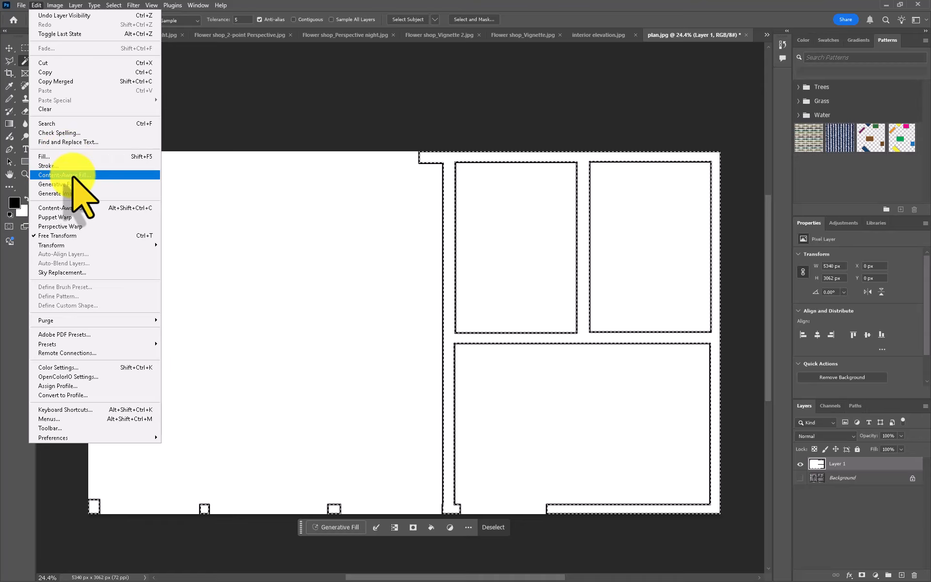
left_click(68, 156)
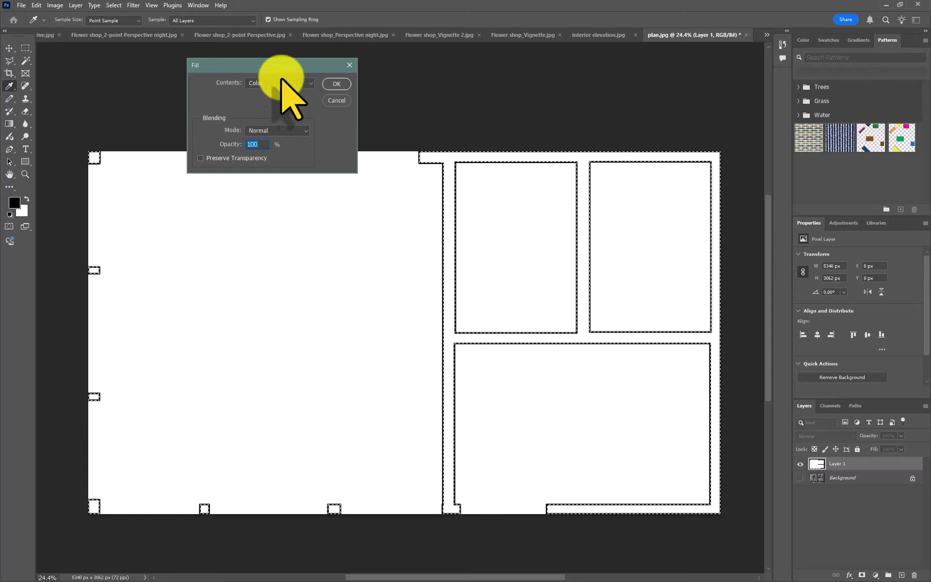
left_click(282, 85)
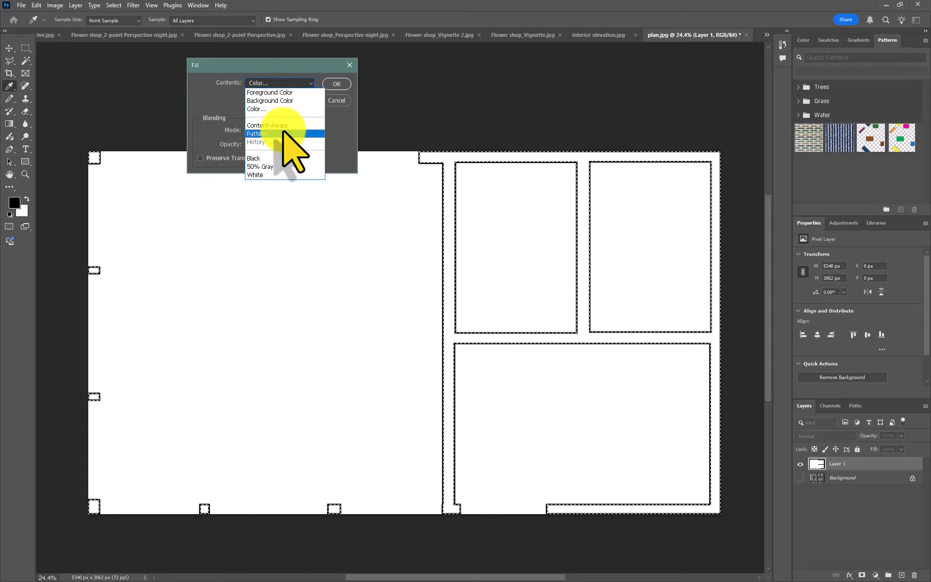
left_click(270, 109)
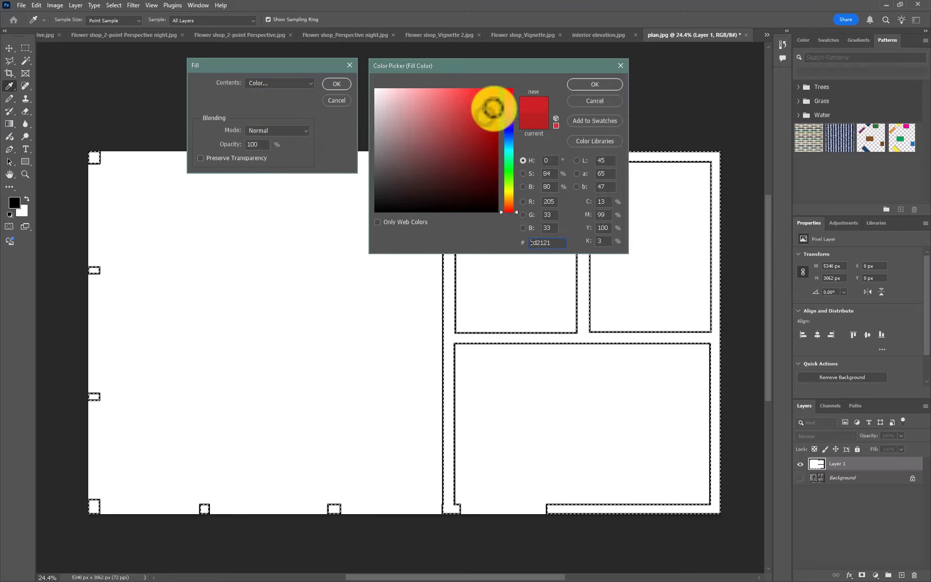
left_click(594, 84)
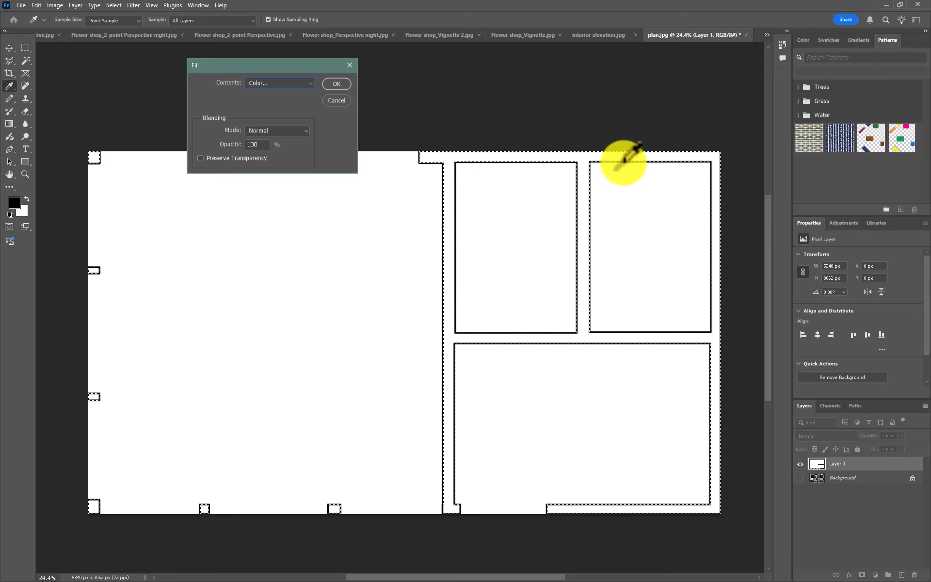
left_click(336, 84)
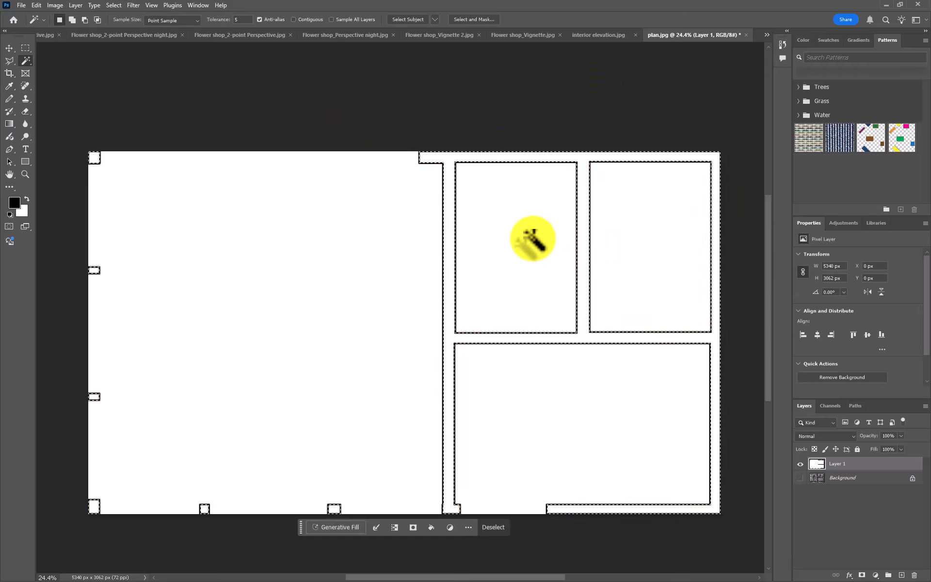
- Add a fill or adjustment layer over the selected wall areas
left_click(876, 575)
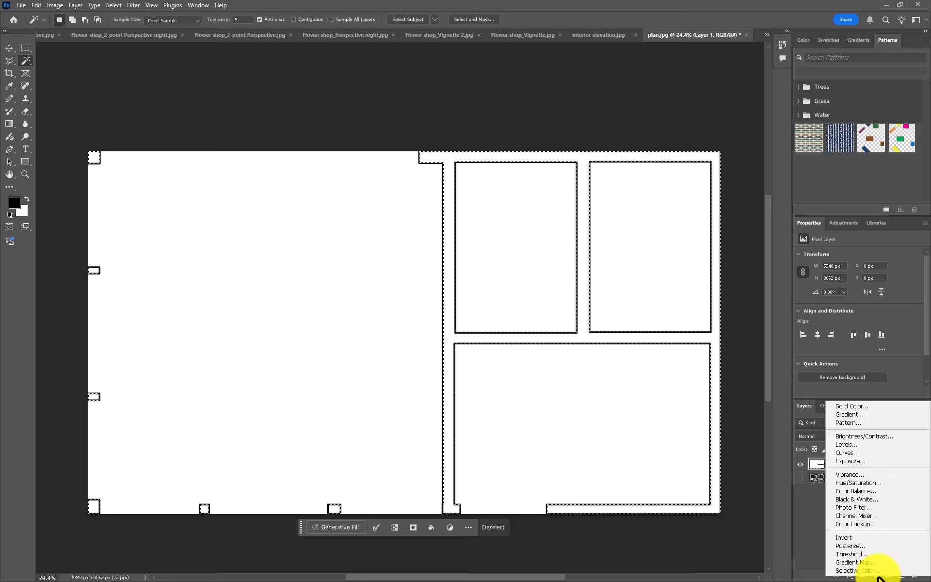
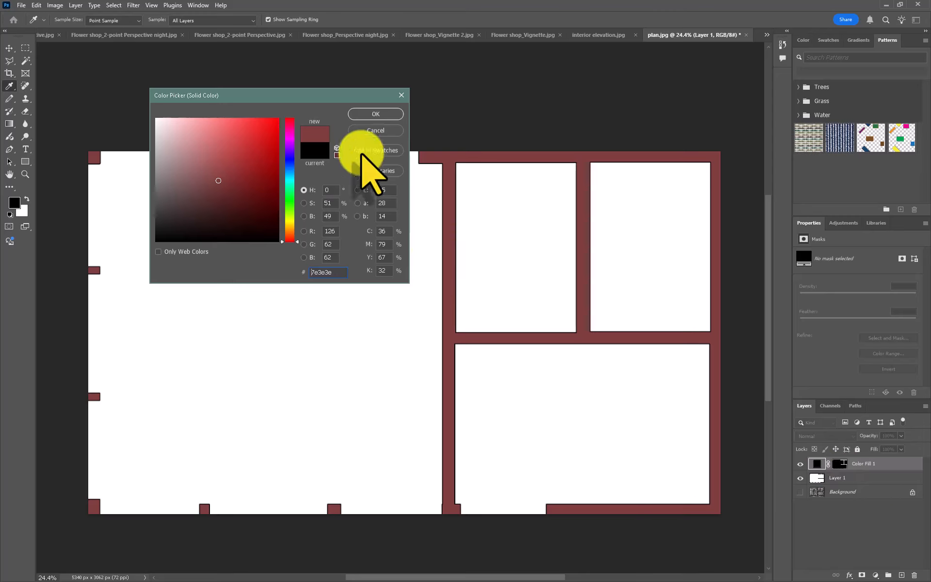
- Fill the selected walls with #7e3e3e and restack the fill beneath the black outline layer with the Background shown
left_click(375, 115)
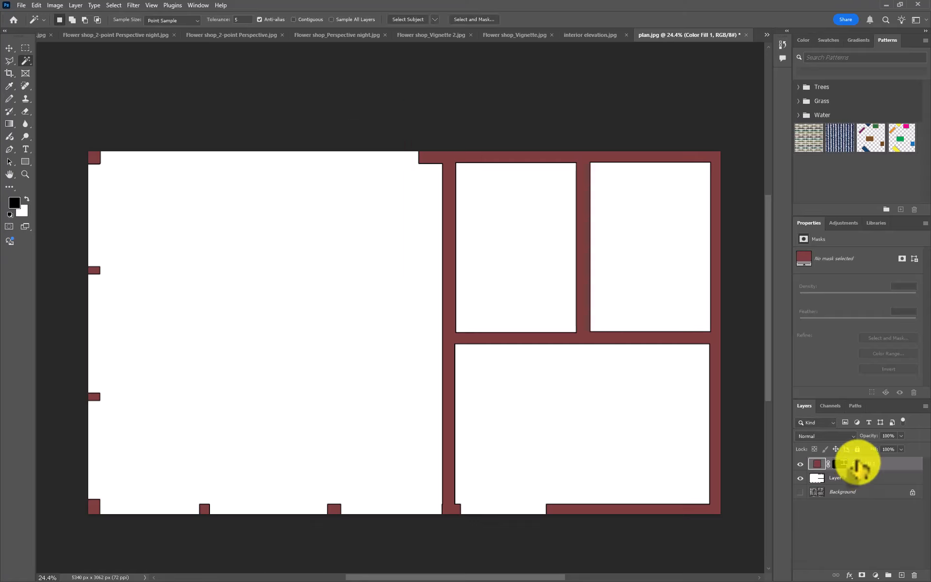
left_click_drag(859, 467, 856, 478)
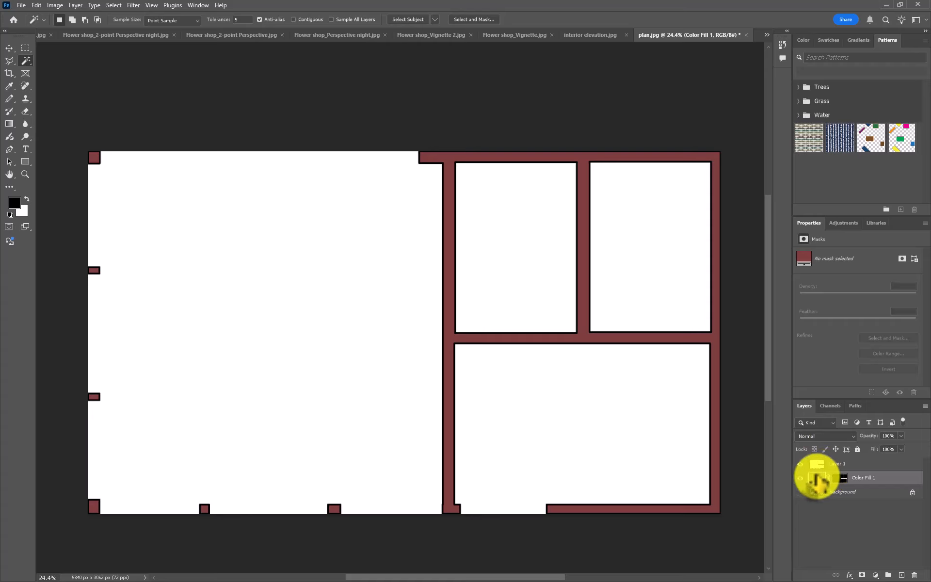
left_click(800, 492)
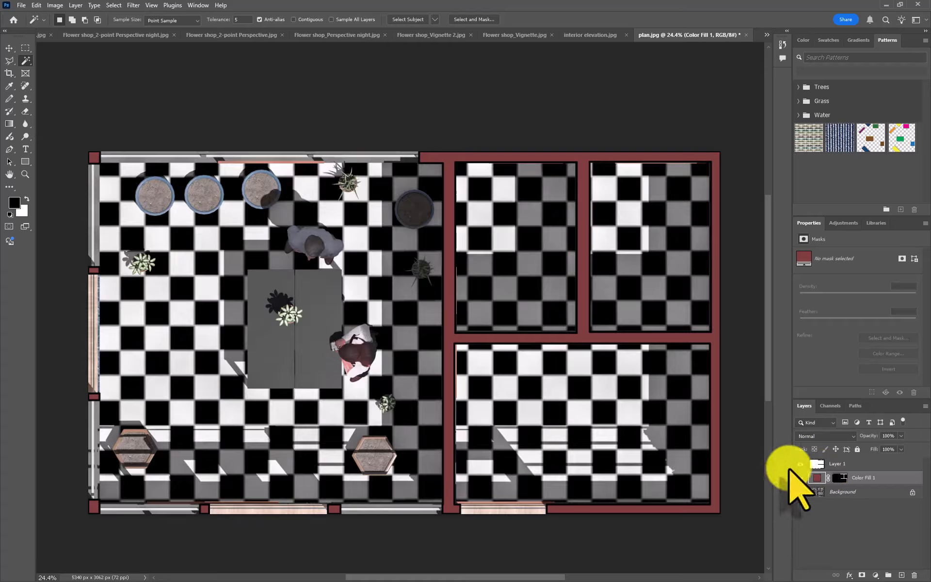
- Recolor the wall fill layer to the lighter red #974d4d
double_click(817, 478)
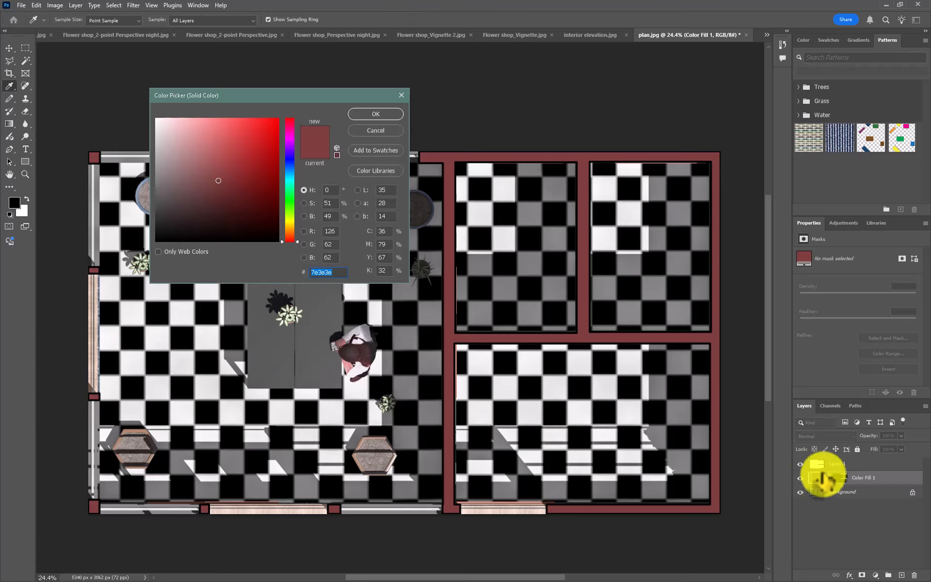
left_click(216, 168)
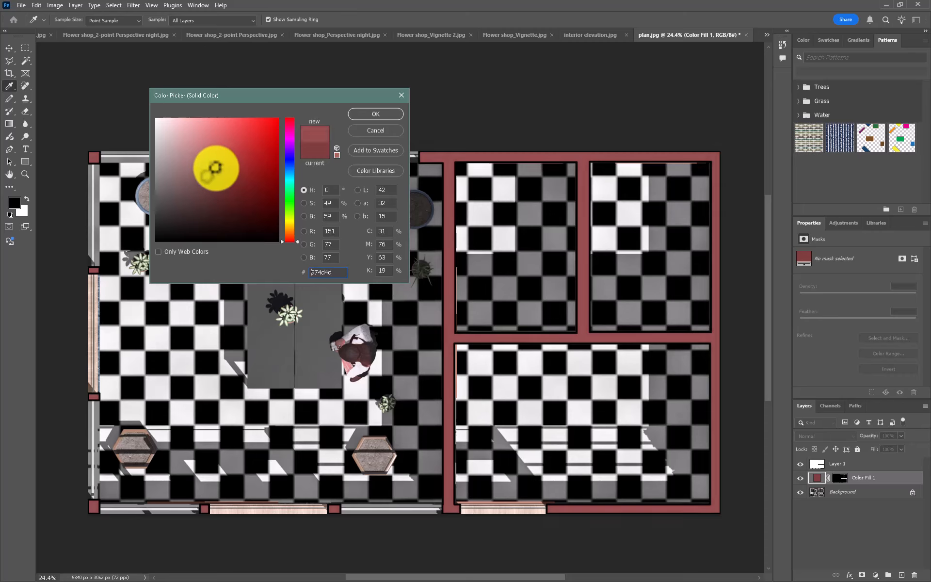
left_click(376, 114)
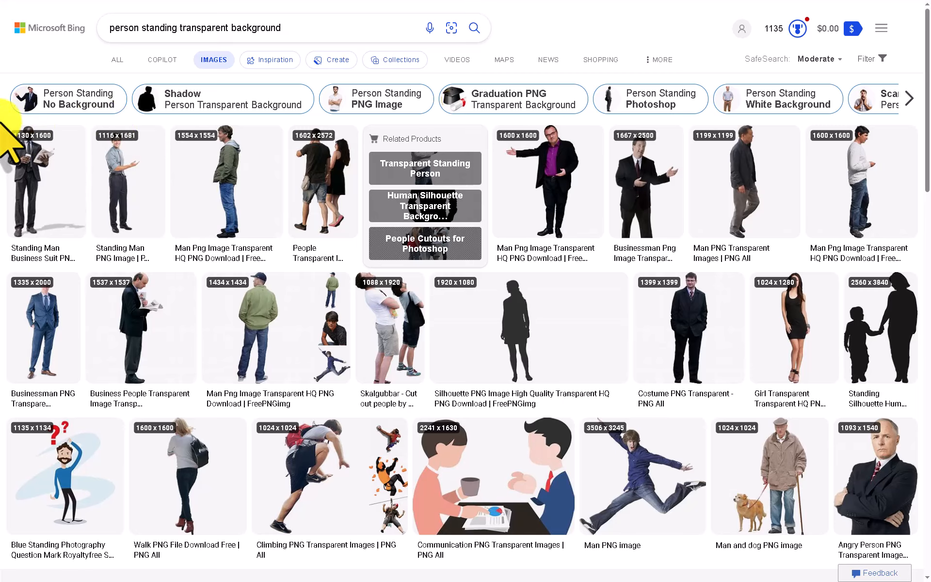
- Switch to the Bing image results and examine the search phrase "person standing transparent background"
left_click(218, 31)
left_click_drag(287, 26, 99, 27)
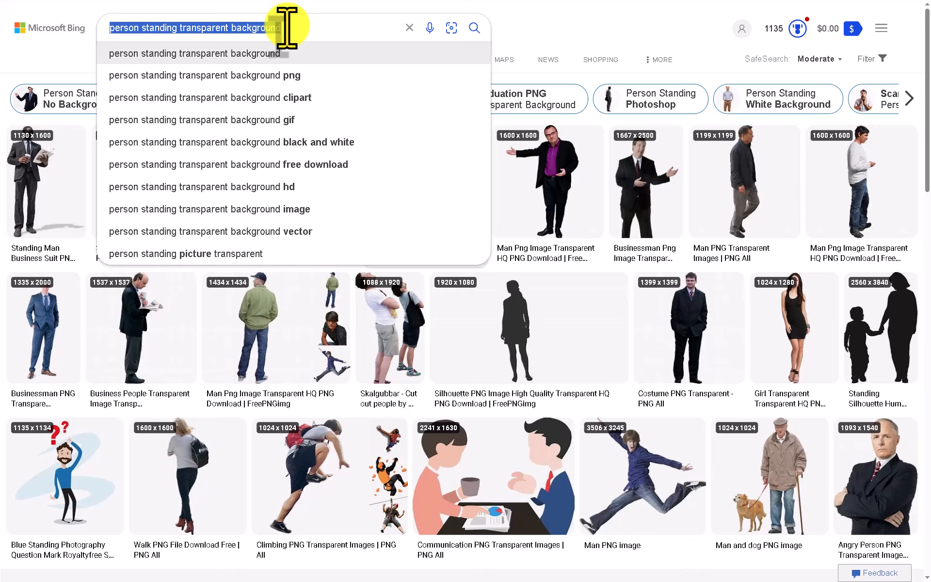
left_click(308, 28)
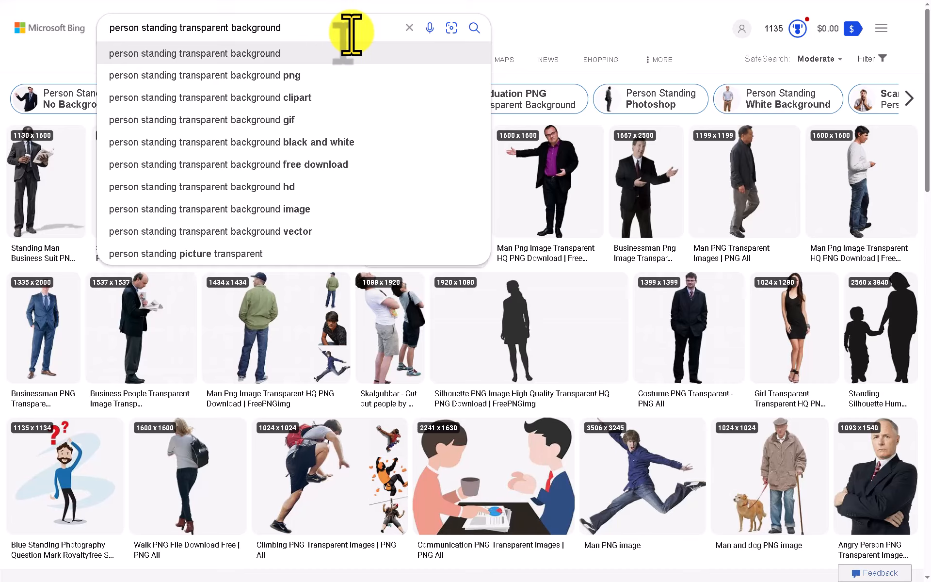
left_click_drag(352, 33, 102, 33)
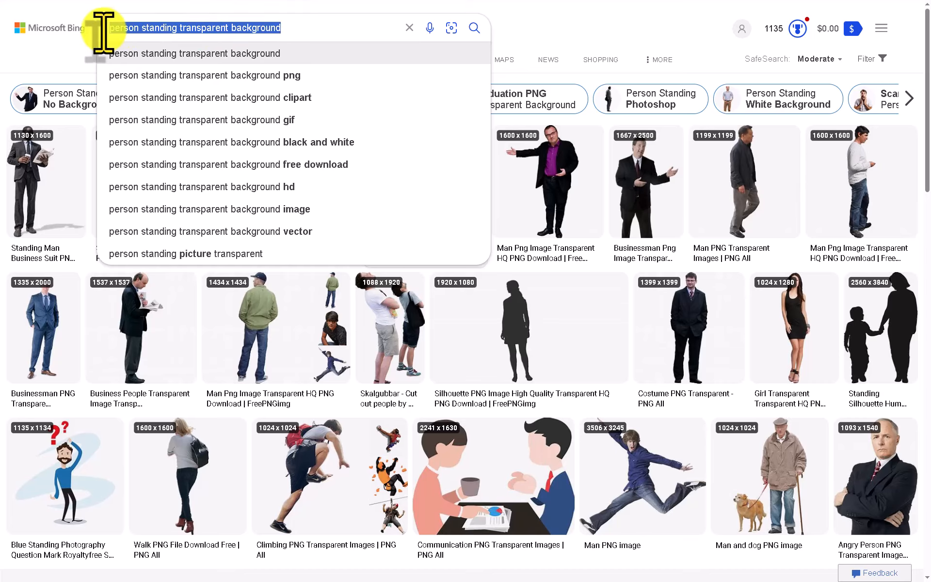
left_click(185, 29)
left_click_drag(179, 27, 289, 32)
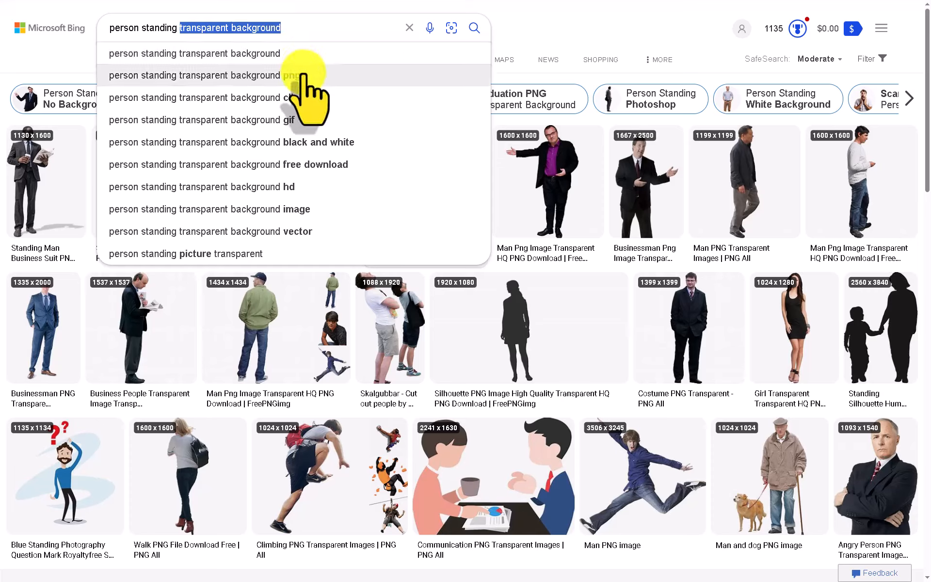
left_click(304, 29)
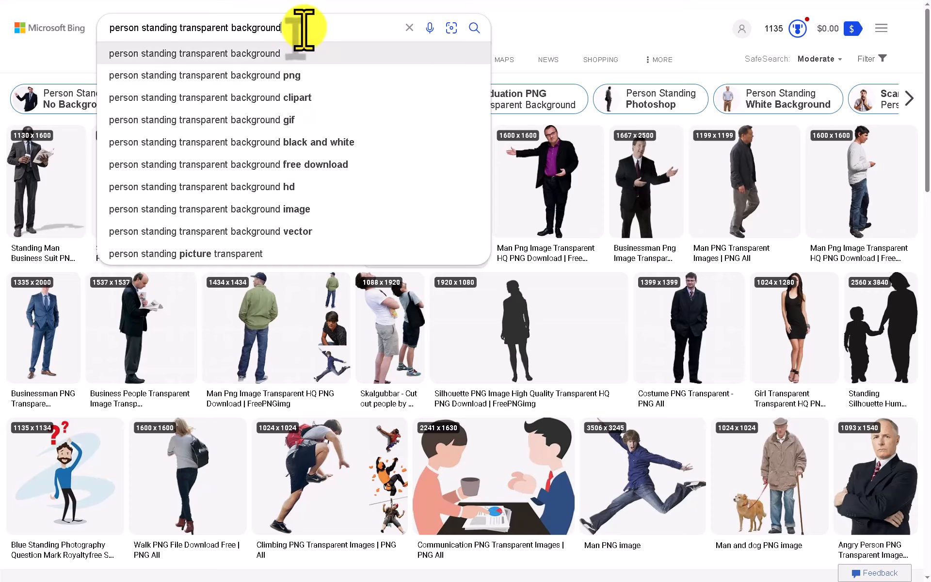
left_click(539, 21)
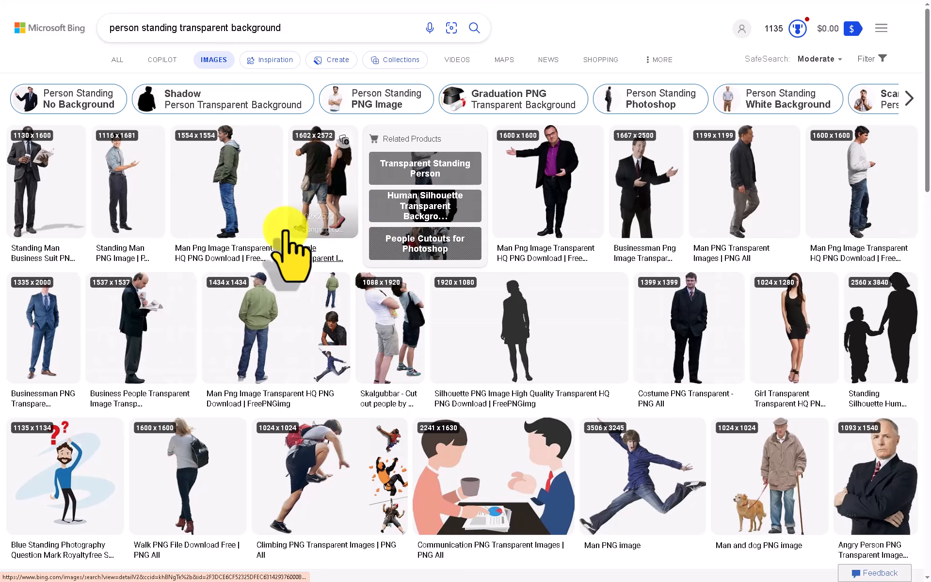
- Review the image search filters for Extra large size and the Free to share and use license
left_click(867, 60)
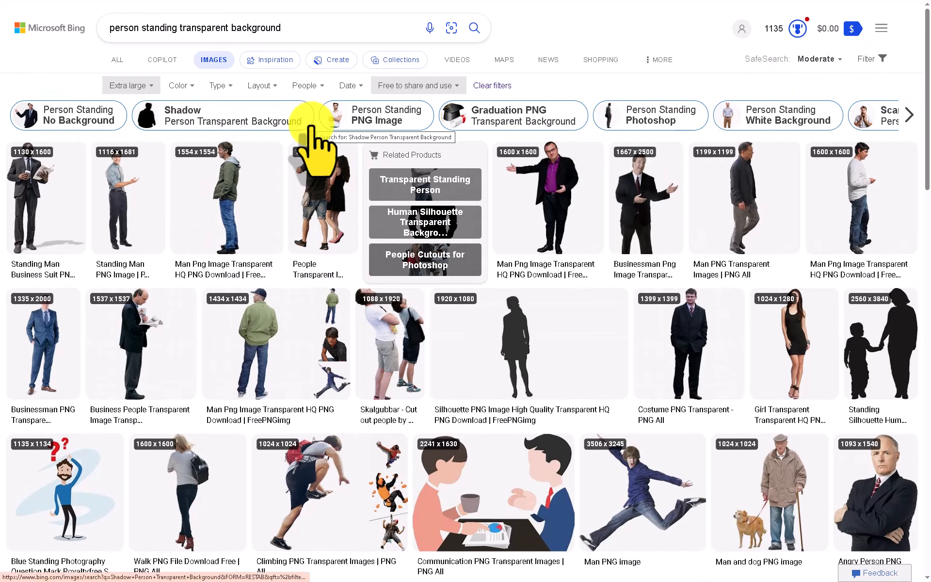
left_click(152, 86)
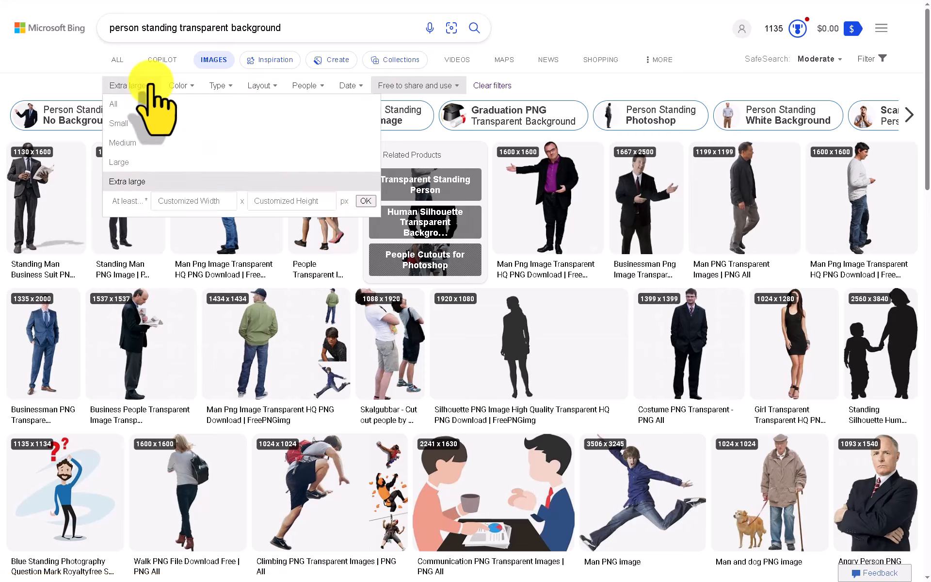
left_click(152, 86)
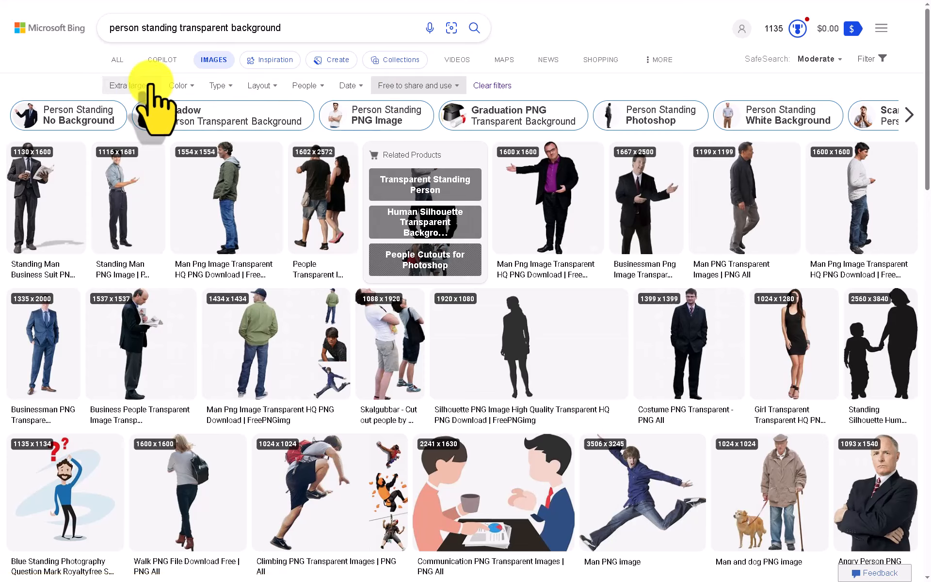
left_click(451, 88)
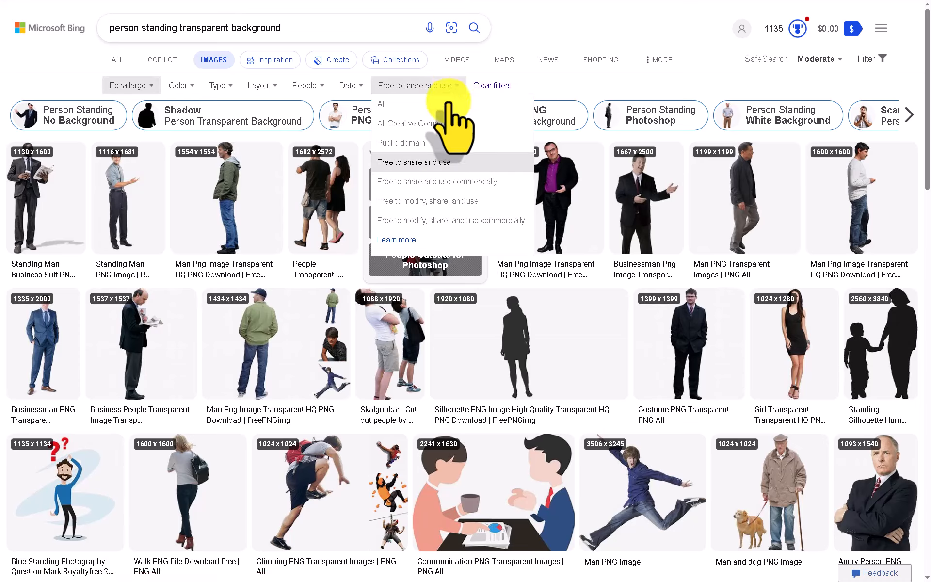
left_click(428, 162)
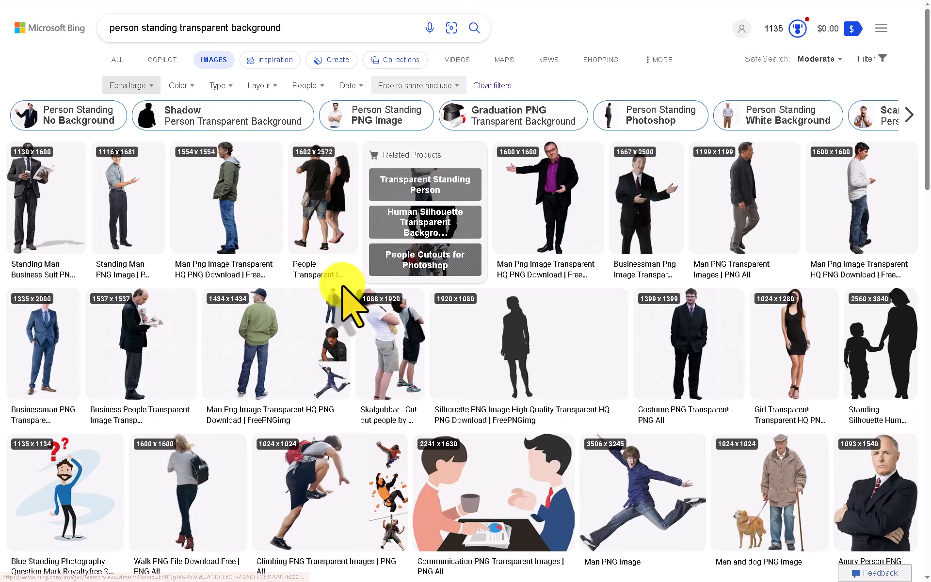
- Open the full-size "Standing Man PNG Image" result from PNG All and inspect it up close
left_click(129, 206)
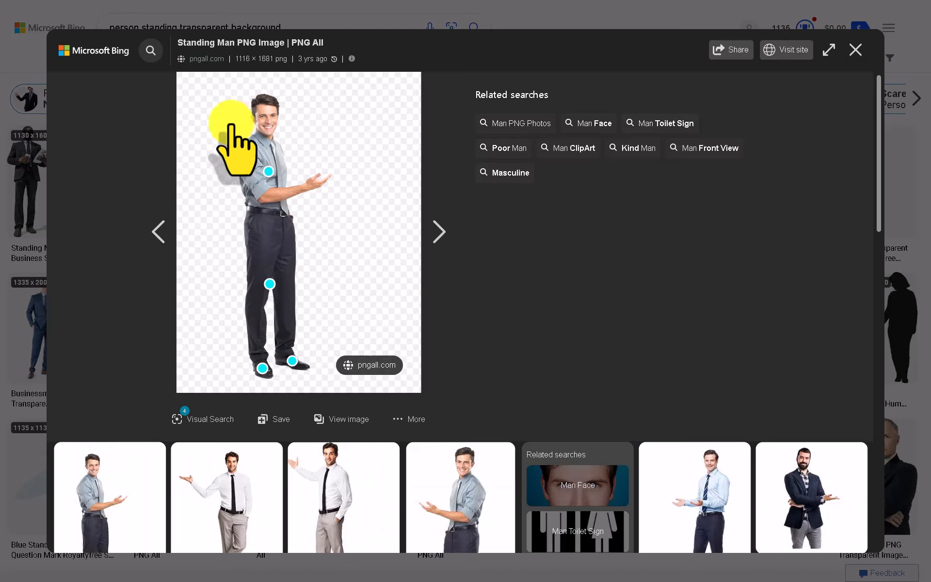
left_click(351, 419)
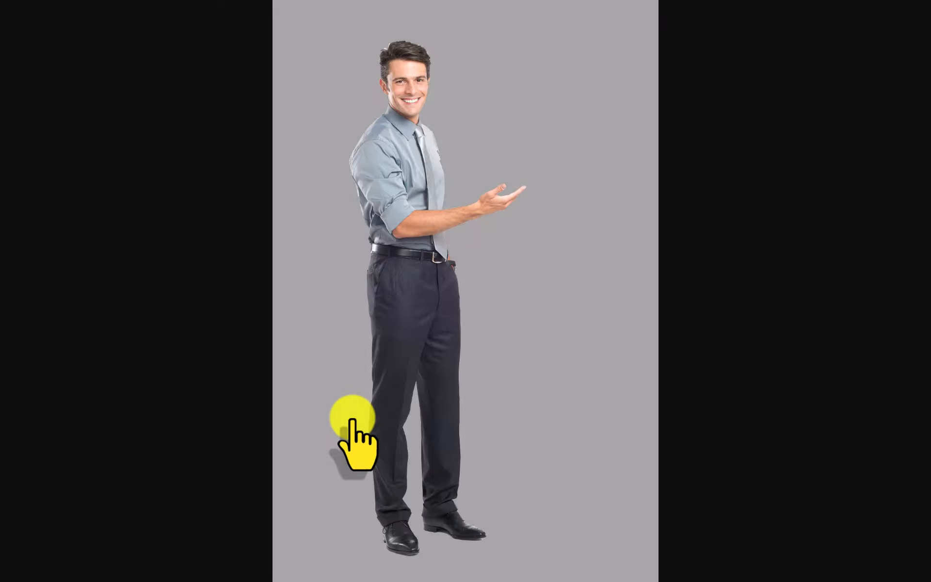
left_click(418, 255)
left_click(478, 266)
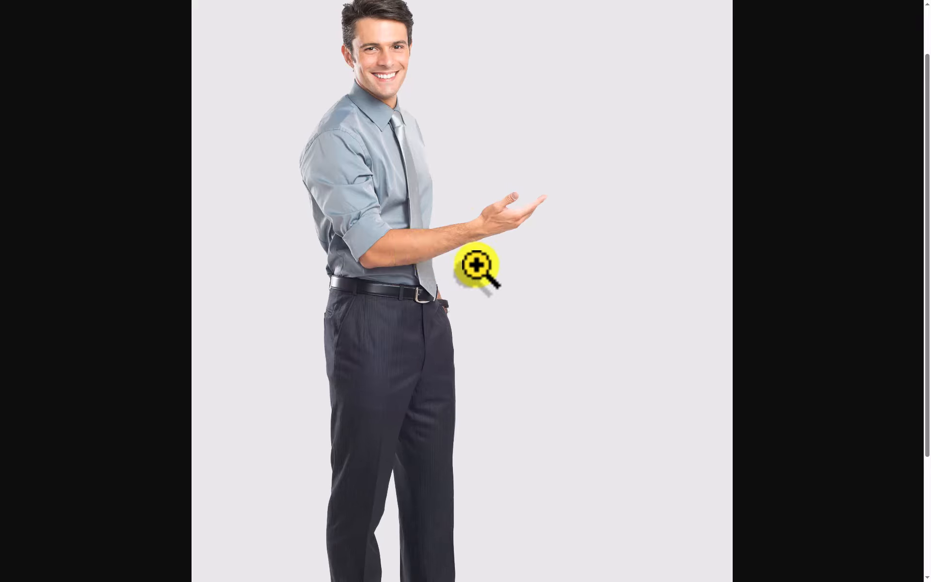
left_click(506, 266)
left_click(485, 257)
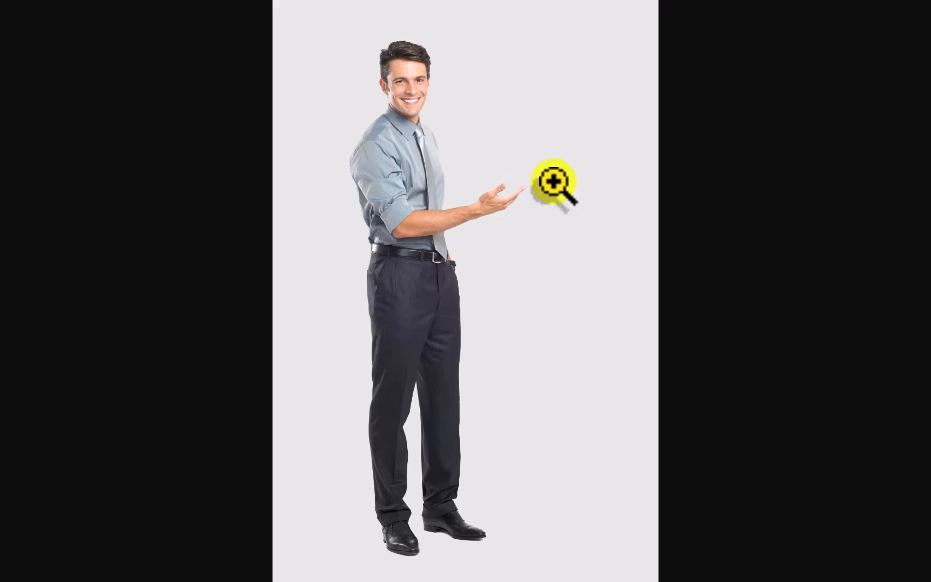
- Save the standing man image as a PNG in the "Photoshop and Indesign videos" folder
right_click(506, 171)
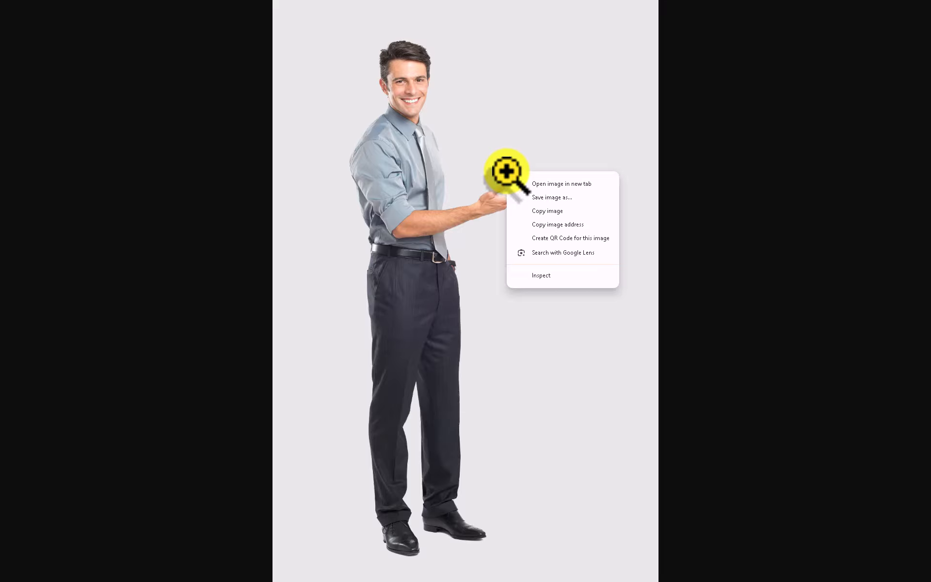
left_click(542, 198)
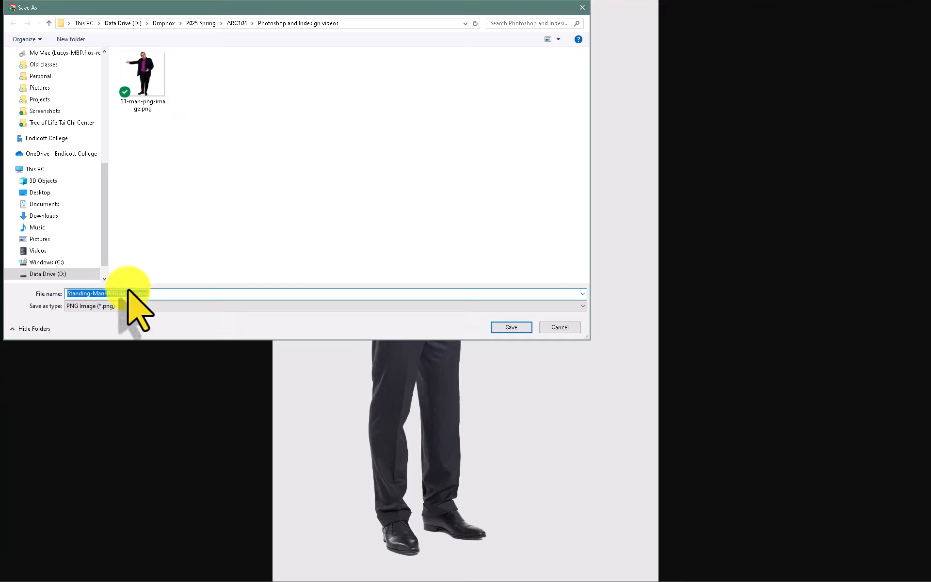
left_click(502, 327)
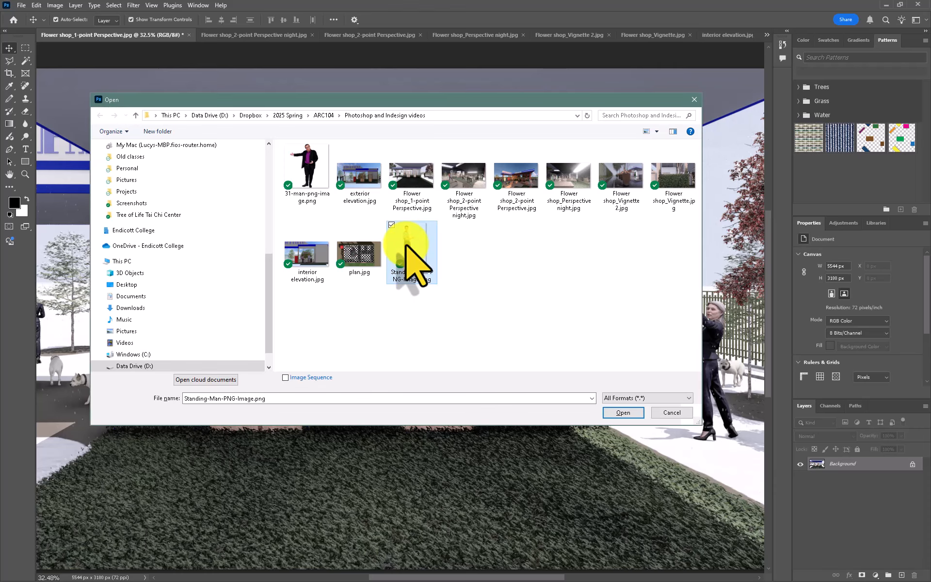
- Open Standing-Man-PNG-Image.png in Photoshop and paste the man into the Flower shop_1-point Perspective image
left_click(623, 413)
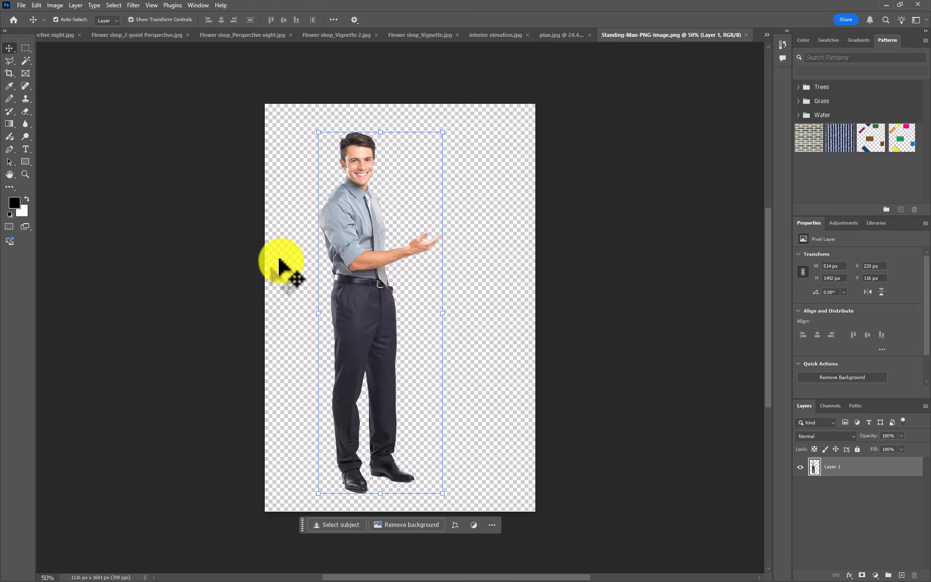
left_click_drag(355, 269, 393, 267)
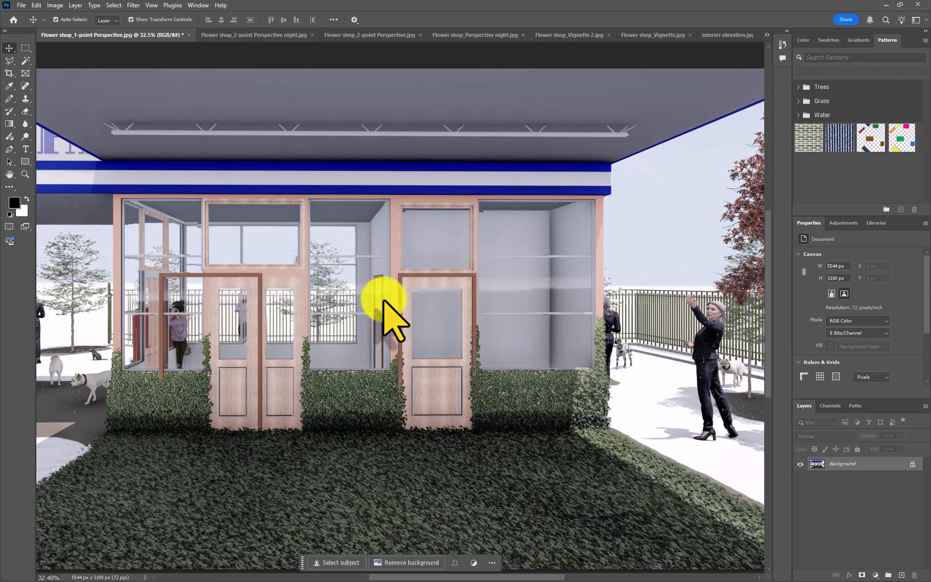
key("ctrl+v")
- Scale the pasted man down to about 64% wide by 67% high and stand him before the hedge beside the right-hand door
left_click_drag(380, 297, 430, 384)
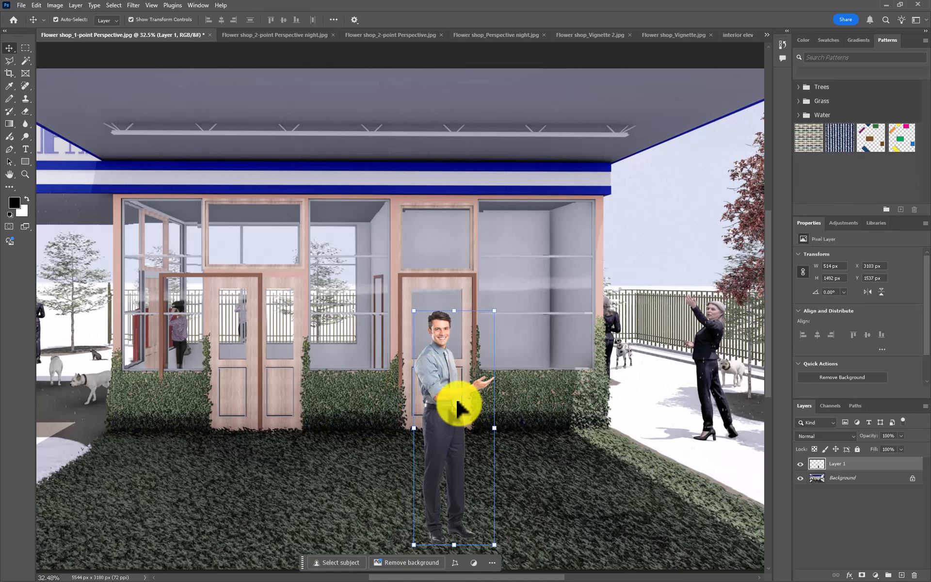
scroll(468, 407, "down", 1)
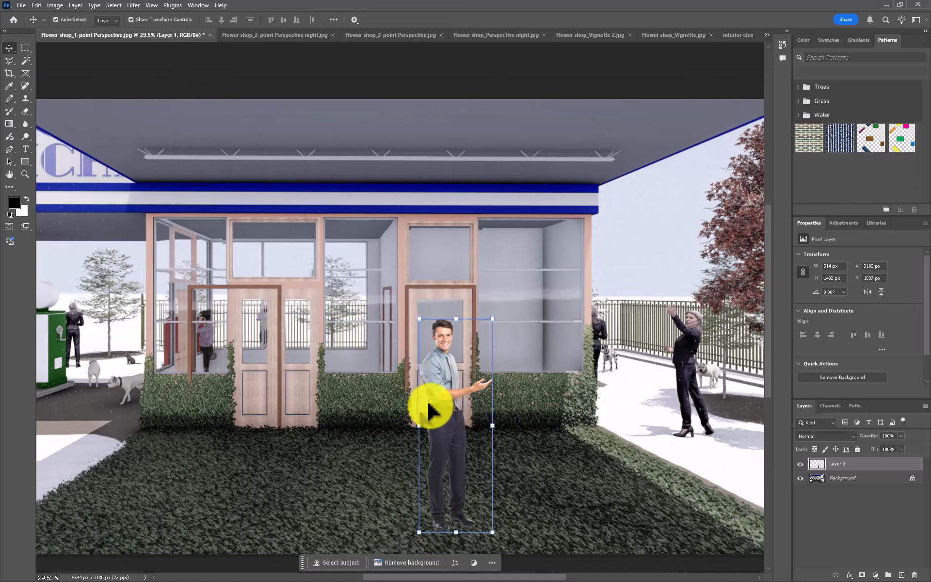
mouse_move(448, 419)
left_mouse_down()
mouse_move(678, 413)
mouse_move(126, 412)
mouse_move(668, 409)
mouse_move(457, 403)
left_mouse_up()
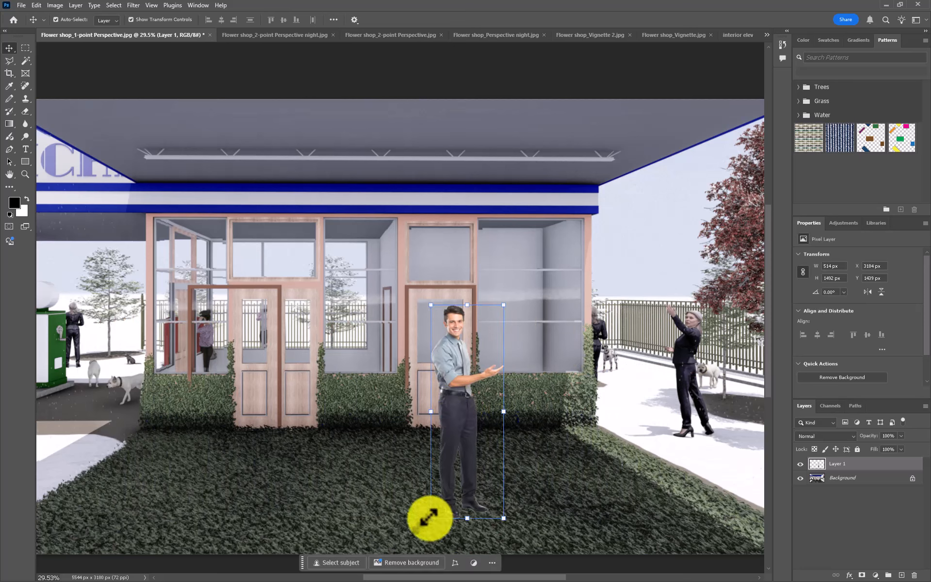
left_click_drag(429, 518, 456, 447)
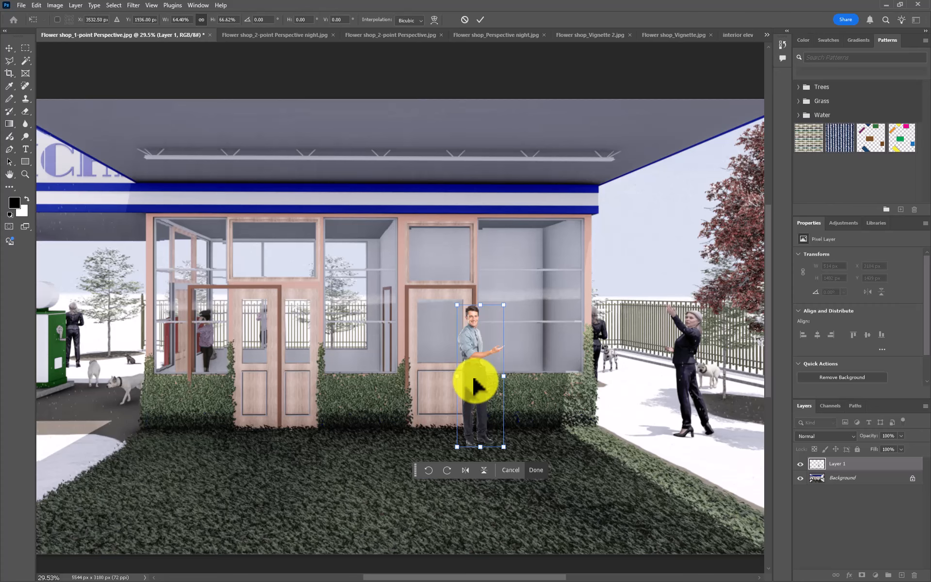
left_click_drag(475, 380, 502, 378)
scroll(484, 451, "down", 3)
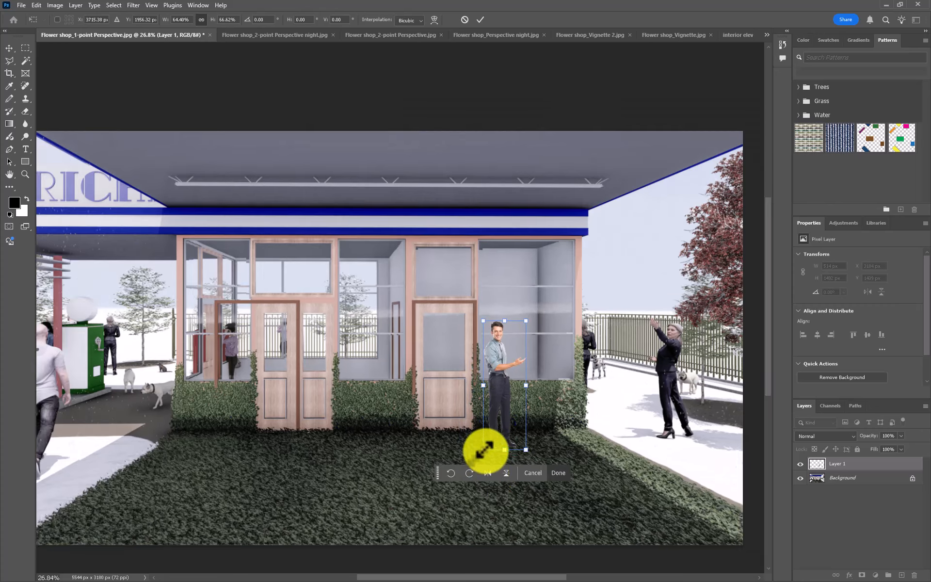
- Enlarge the man to about 205% wide by 212% high and place him in the foreground between the two doors
scroll(425, 369, "down", 5)
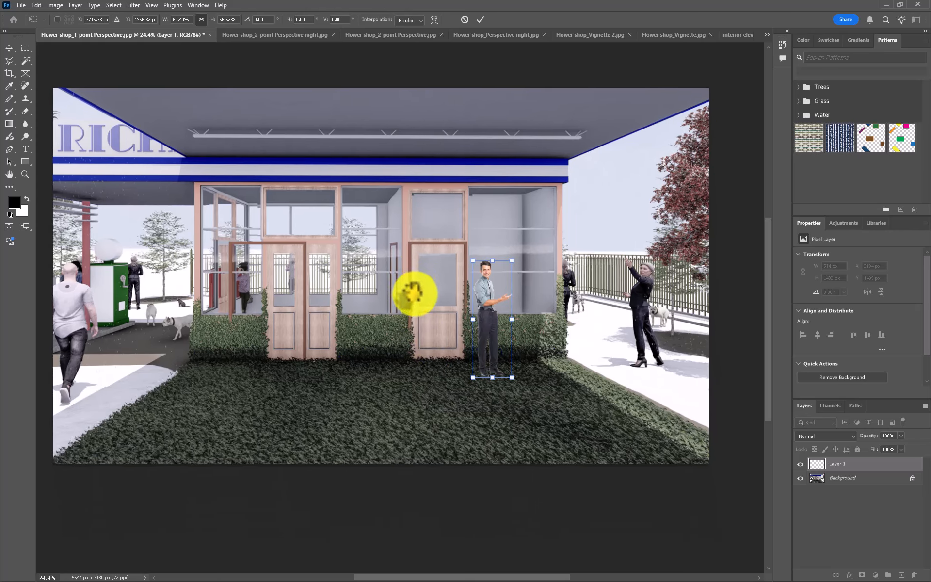
left_click_drag(488, 328, 257, 538)
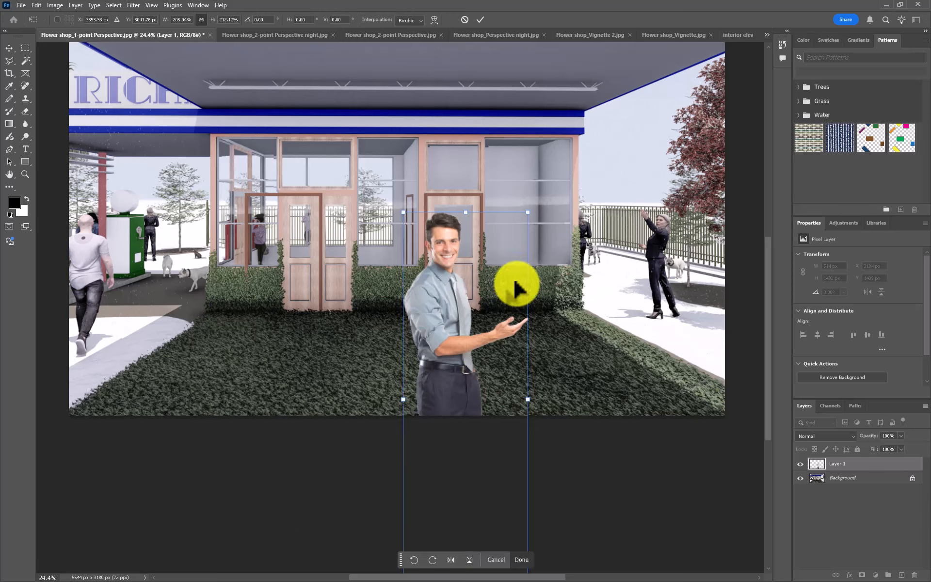
left_click_drag(449, 307, 405, 303)
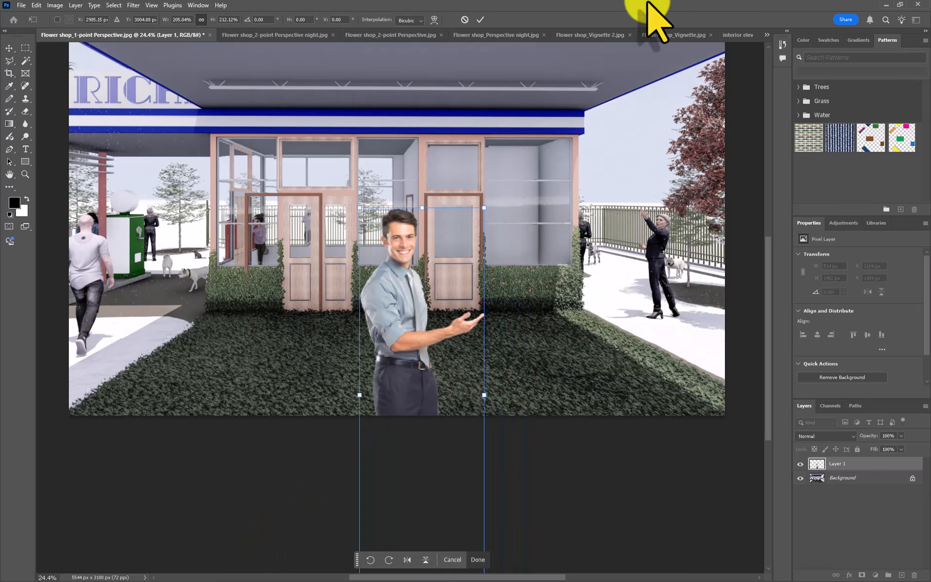
left_click(480, 20)
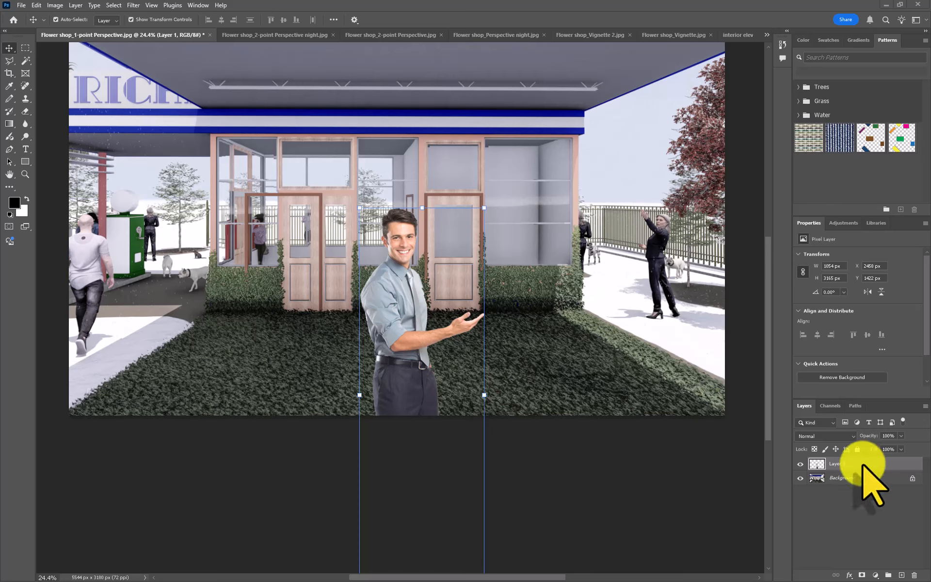
- Unlock the Background layer by converting it to a regular layer named Layer 0, with its opacity at 100%
left_click(853, 479)
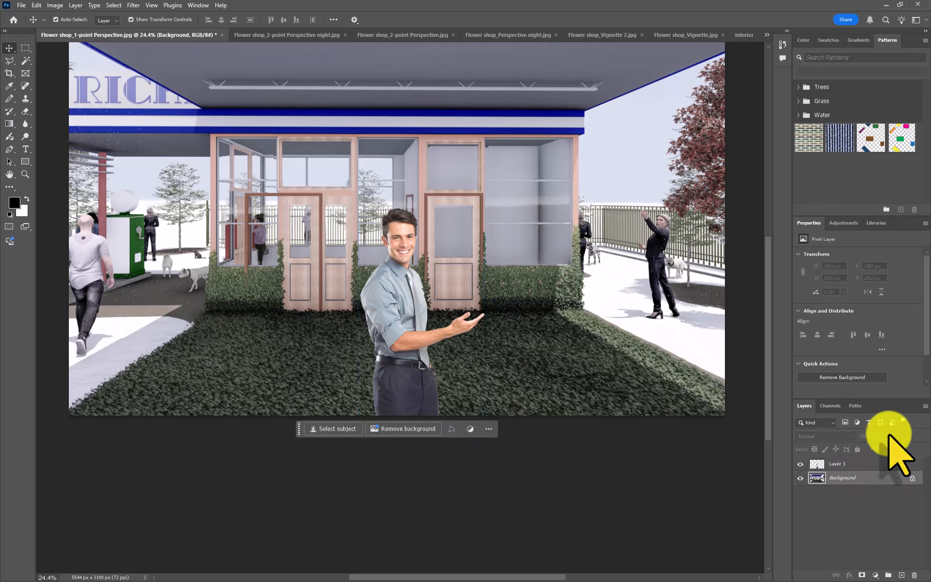
left_click(861, 463)
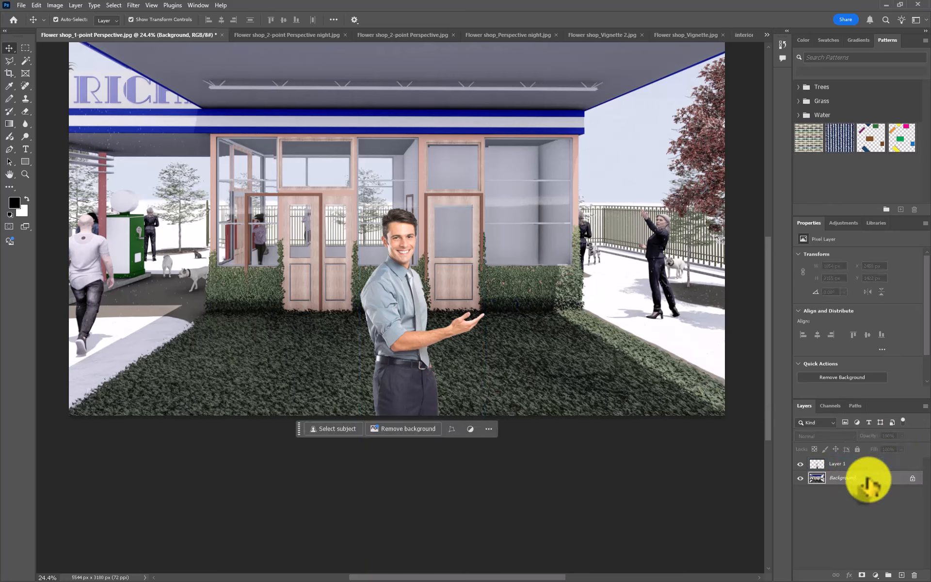
double_click(865, 478)
left_click(801, 334)
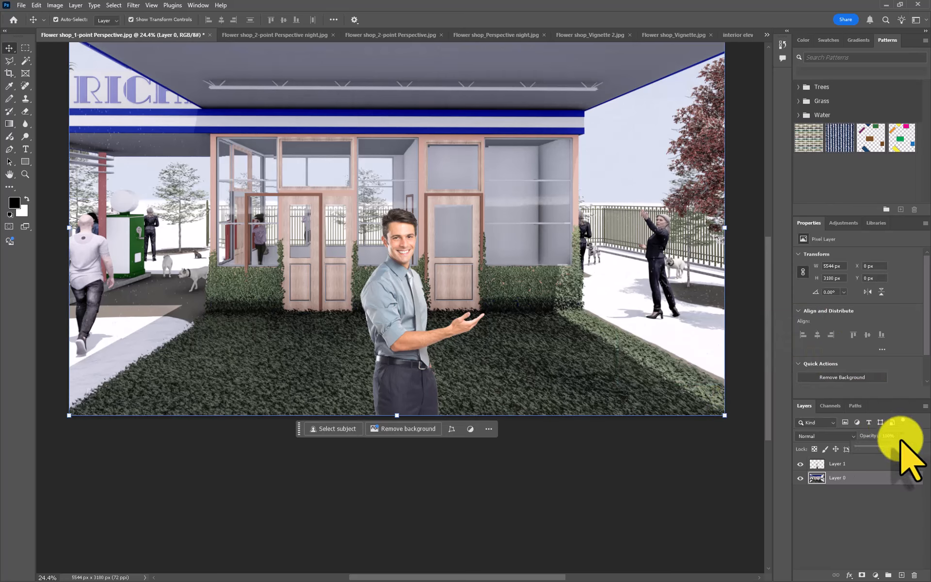
mouse_move(899, 448)
left_mouse_down()
mouse_move(887, 448)
mouse_move(902, 447)
left_mouse_up()
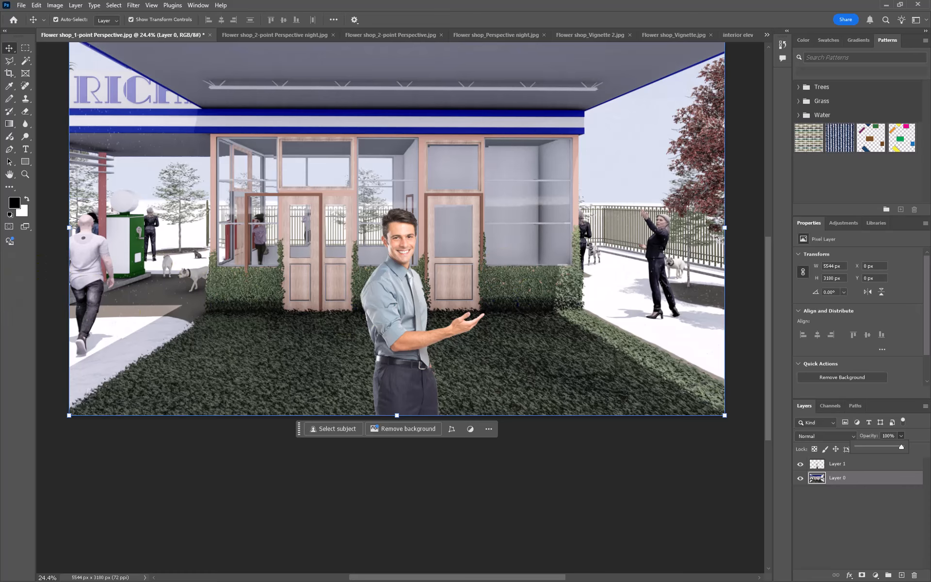
key("Escape")
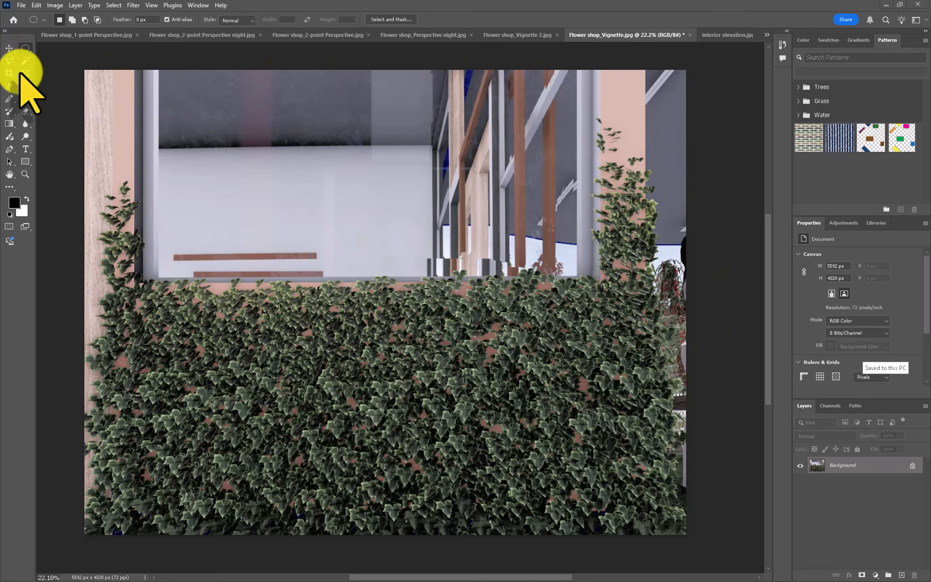
- Draw a large elliptical marquee selection spanning nearly the whole Flower shop_Vignette image
left_click(24, 50)
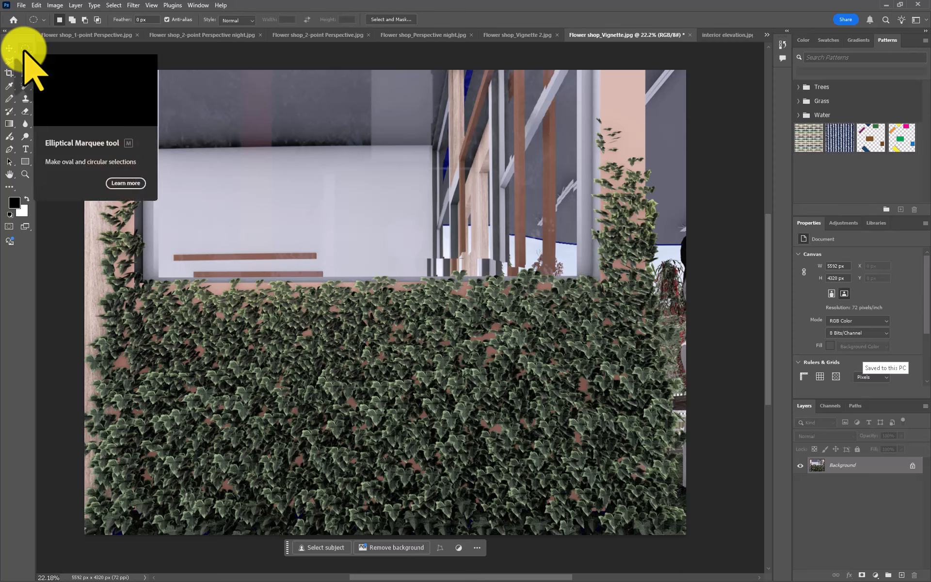
right_click(25, 48)
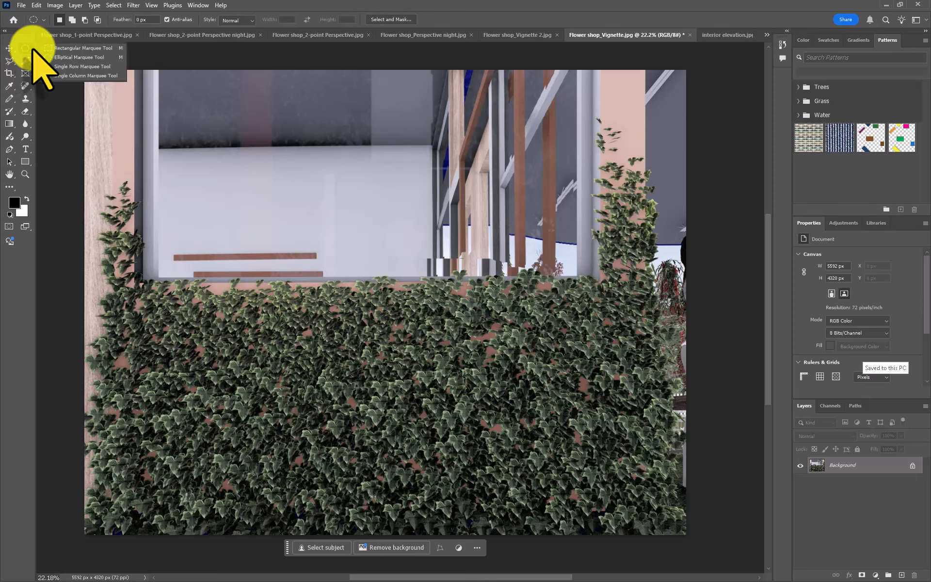
left_click(78, 57)
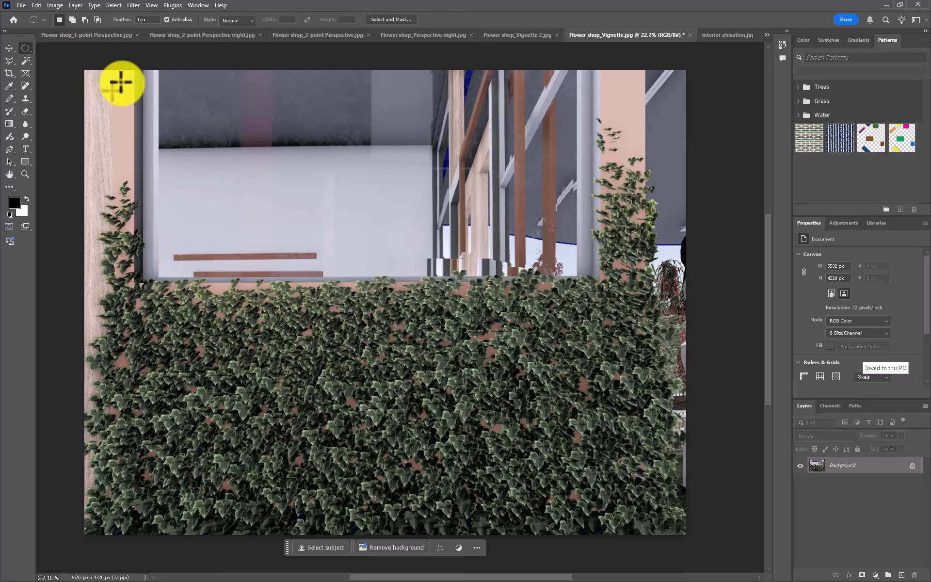
left_click_drag(108, 77, 656, 517)
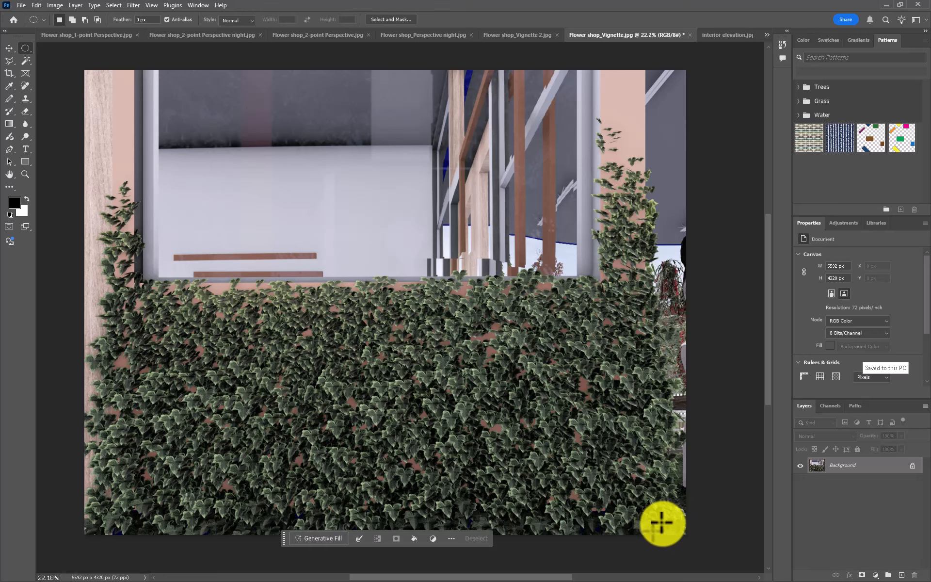
left_click_drag(661, 523, 661, 523)
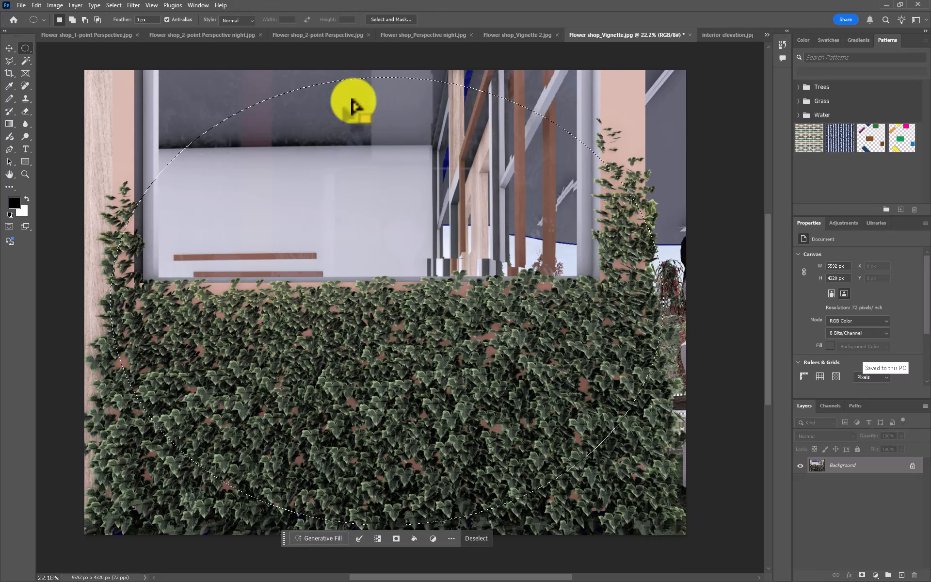
- Invert the elliptical selection and feather it by 50 pixels
right_click(473, 141)
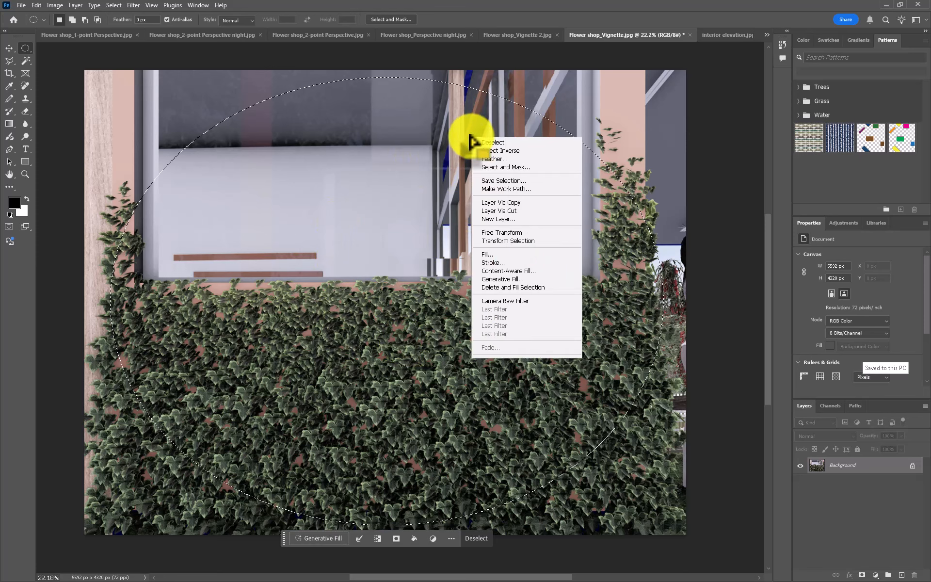
left_click(487, 150)
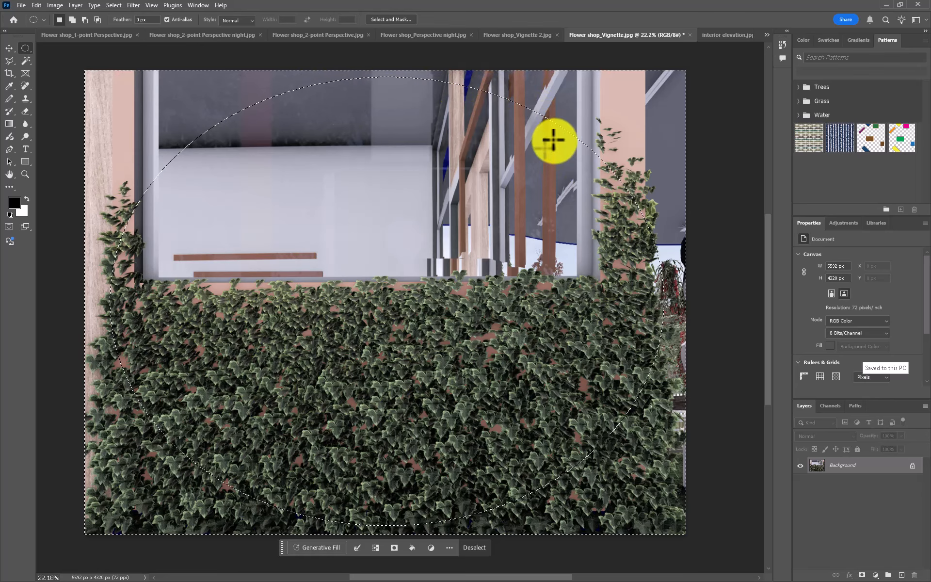
right_click(565, 125)
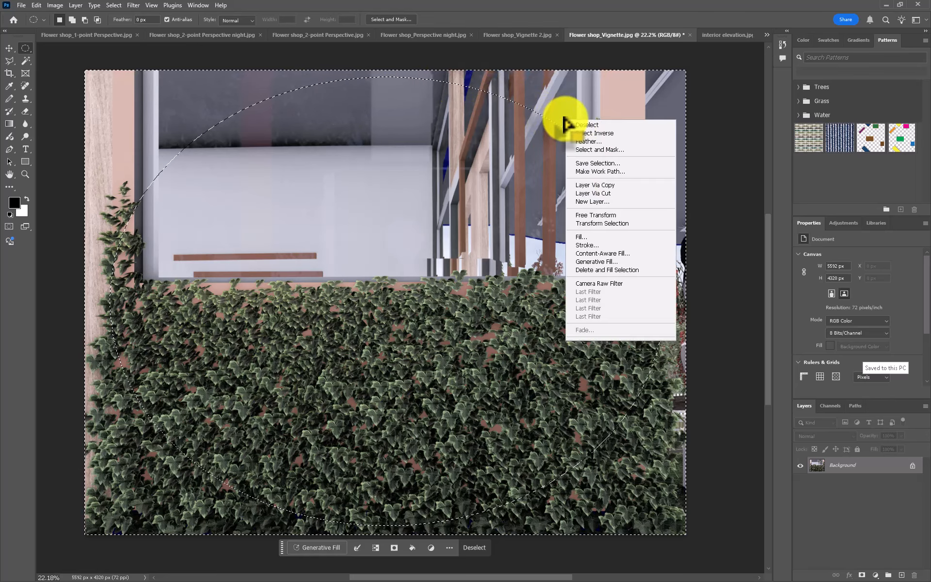
left_click(580, 141)
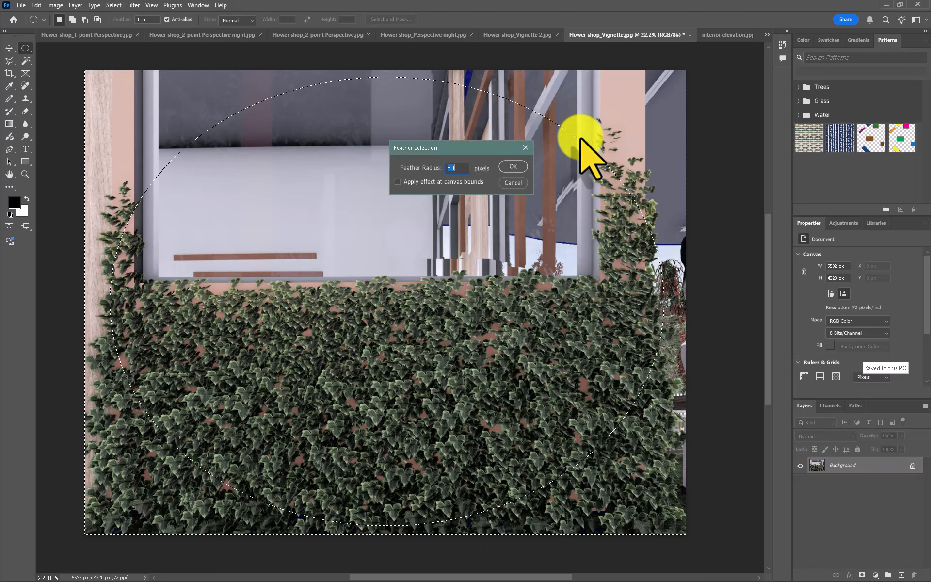
left_click(512, 167)
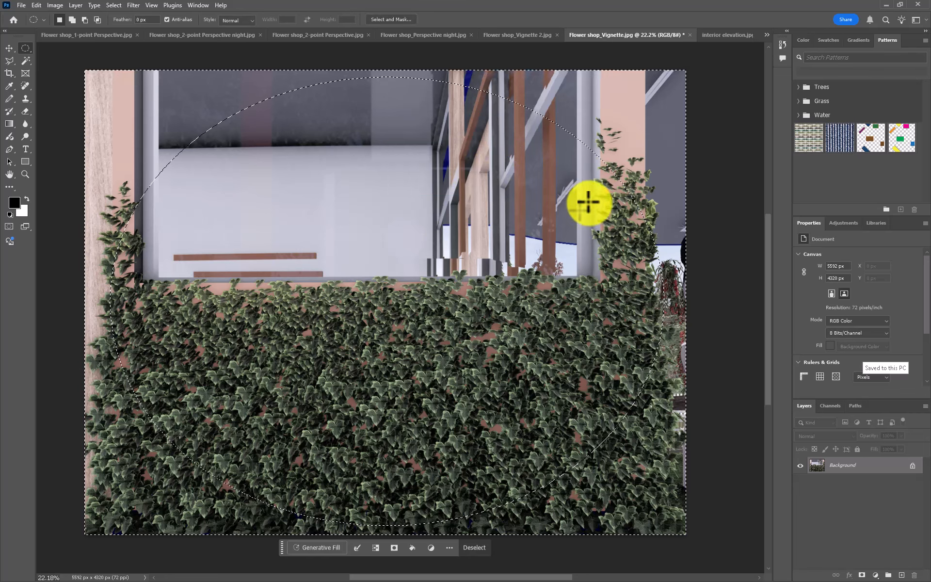
- Add a black (000000) Solid Color fill layer over the feathered area outside the ellipse
left_click(876, 576)
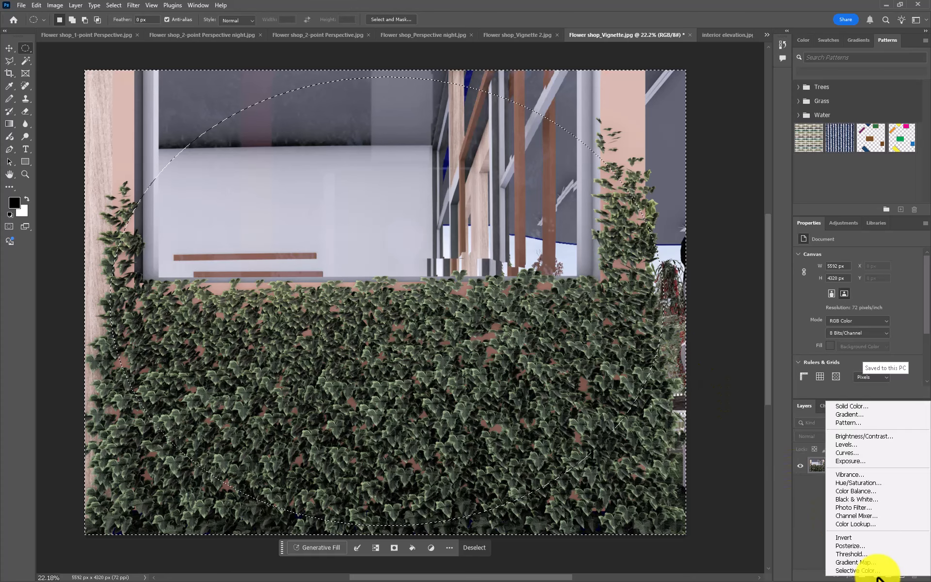
left_click(850, 407)
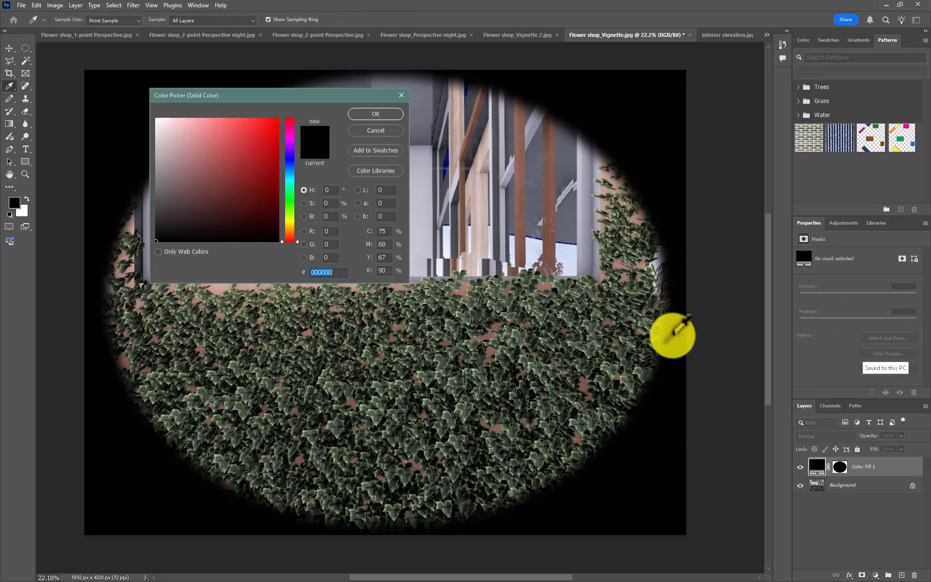
left_click(375, 113)
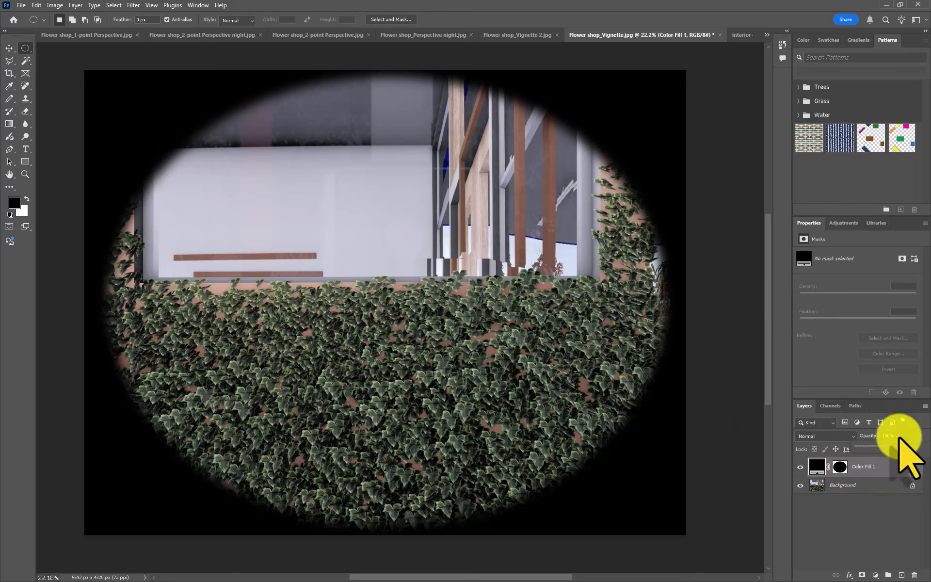
- Lower the elliptical vignette fill layer's opacity to 55% and set its blending mode to Multiply
left_click_drag(896, 447, 882, 448)
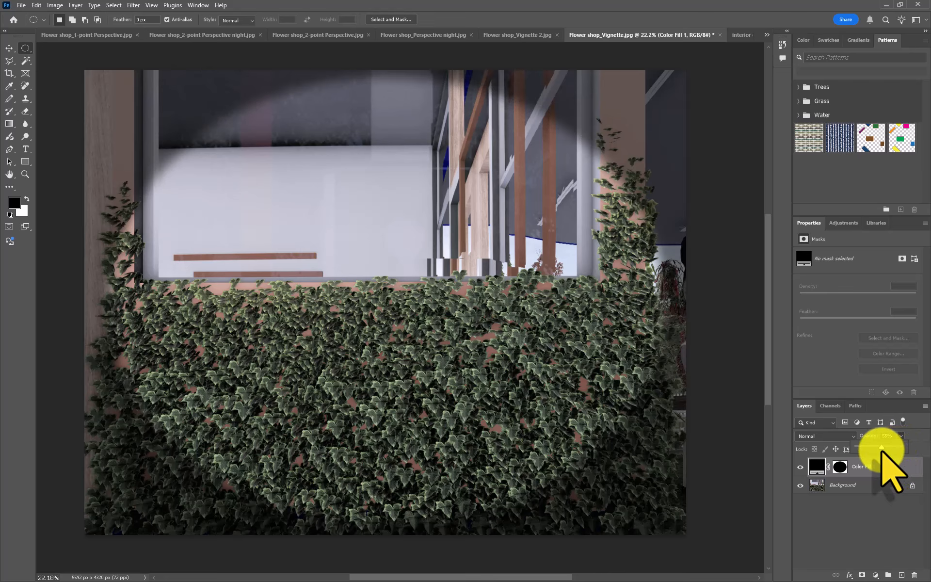
left_click(848, 435)
left_click(910, 440)
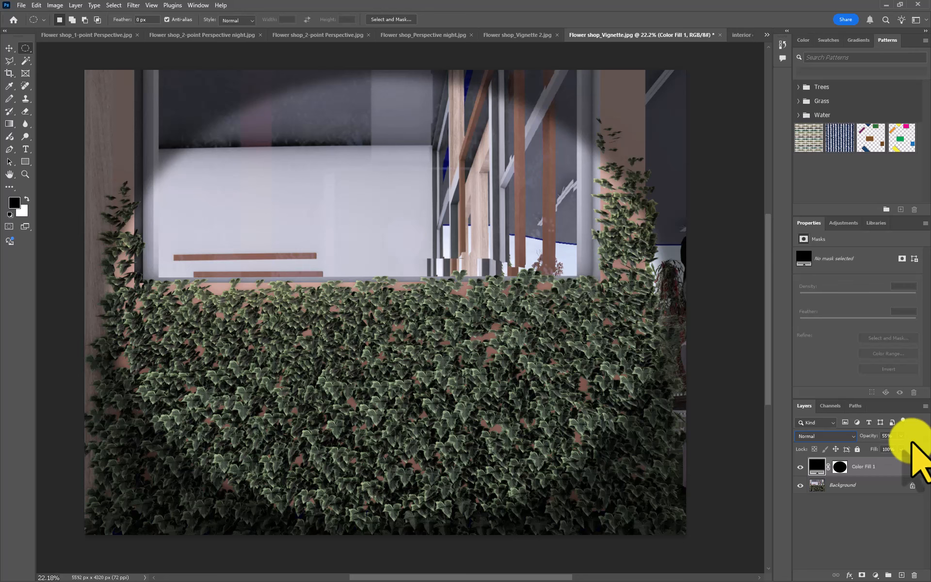
left_click(849, 436)
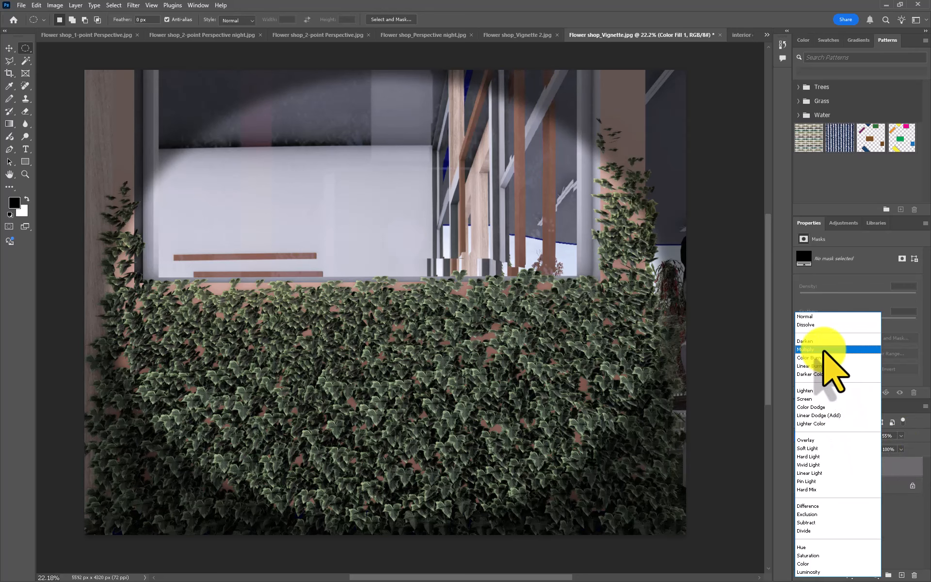
left_click(823, 349)
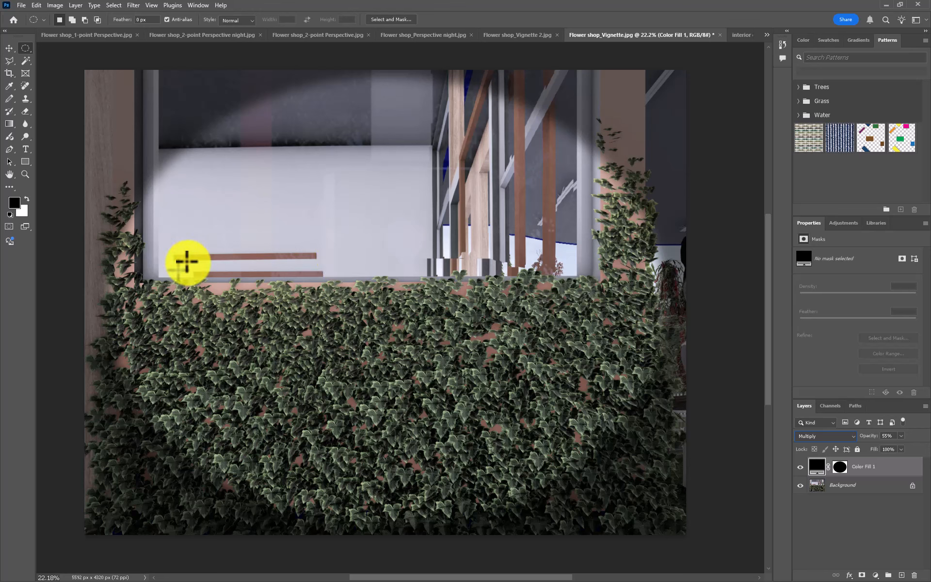
- Compare the image with and without the elliptical vignette, and leave the Color Fill 1 layer hidden
left_click(800, 467)
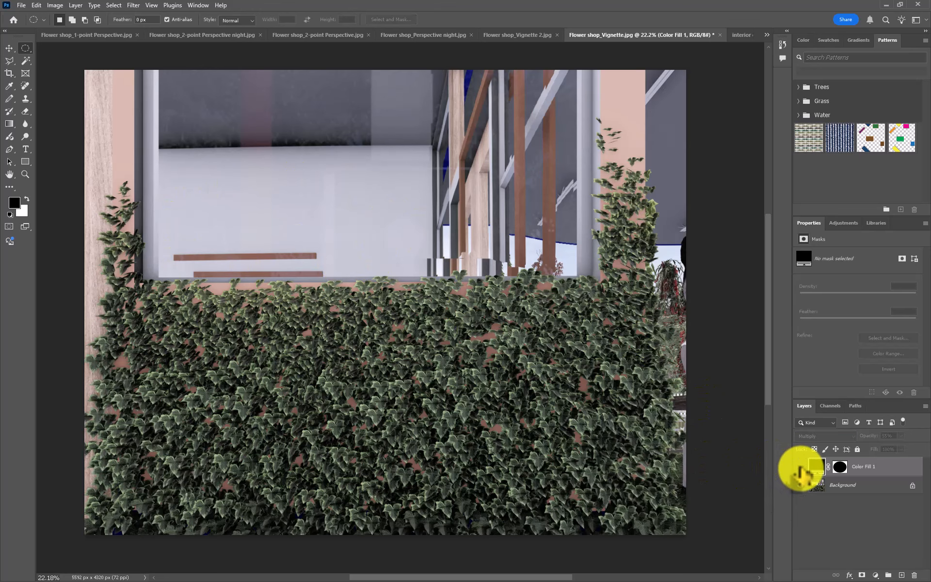
left_click(800, 467)
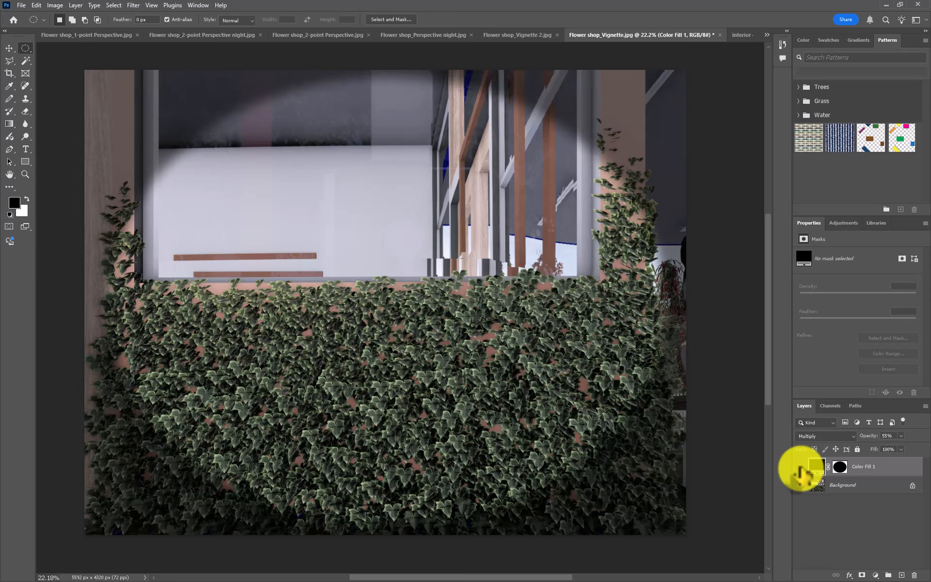
left_click(800, 467)
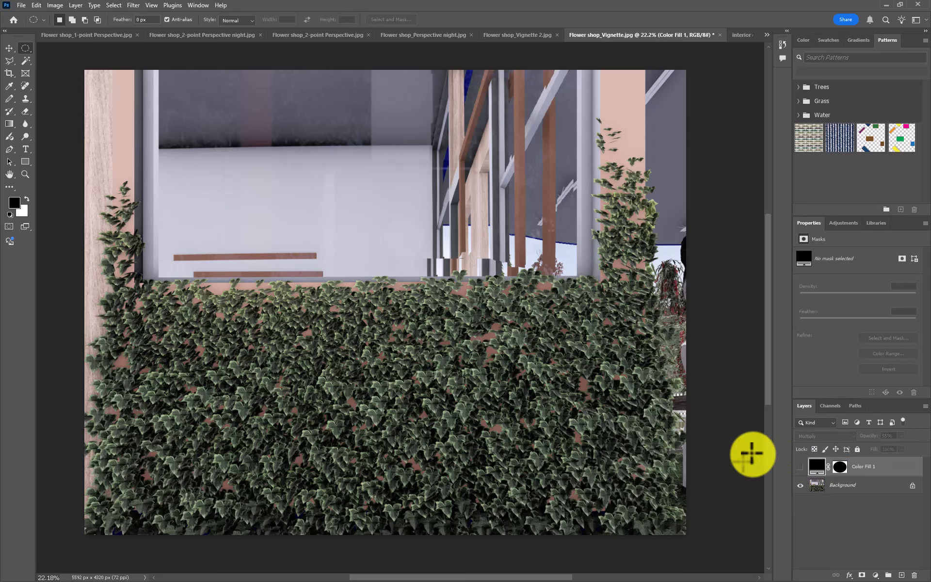
- Draw a rectangular marquee selection around the central part of the image, leaving a margin on all sides
right_click(26, 48)
left_click(49, 48)
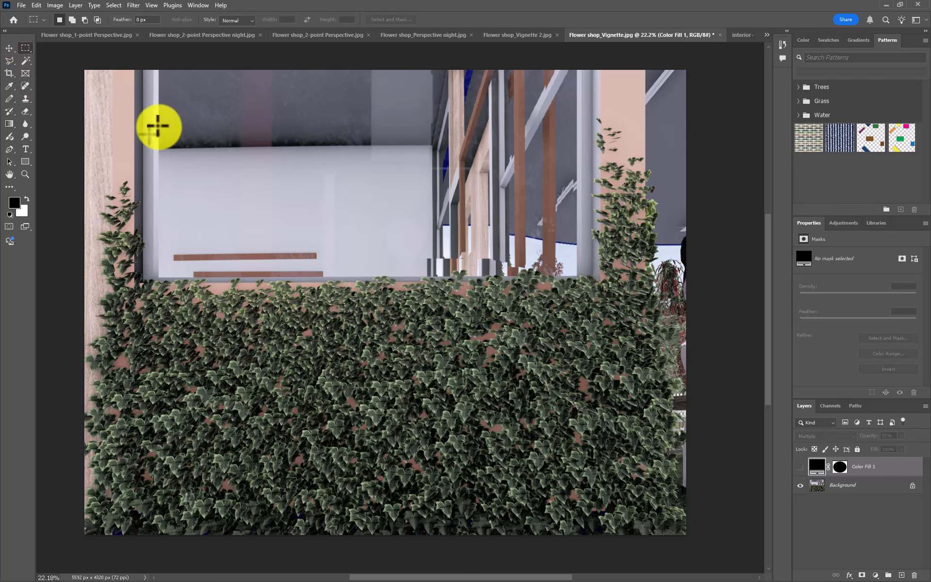
left_click_drag(159, 126, 635, 489)
- Invert the rectangular selection and feather it by 200 pixels
right_click(608, 208)
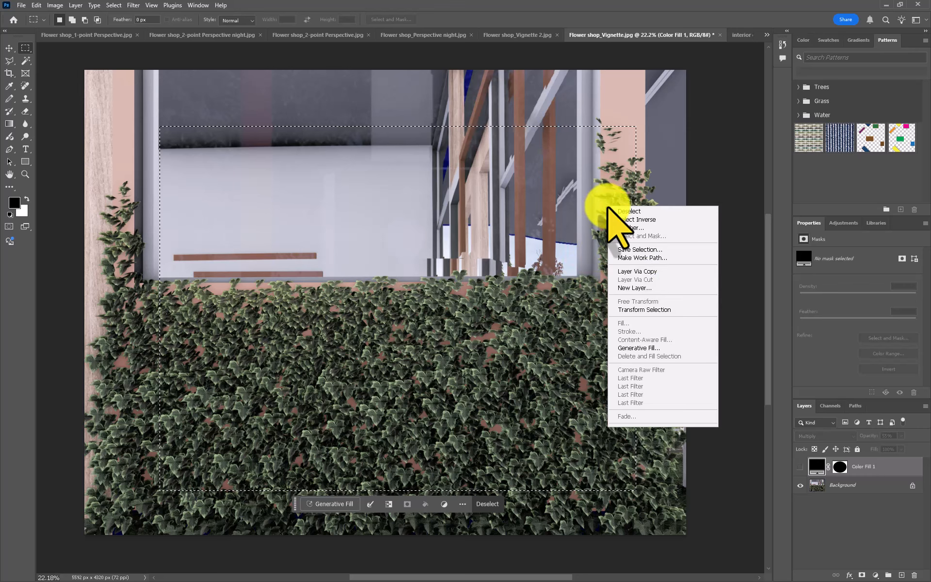
left_click(630, 219)
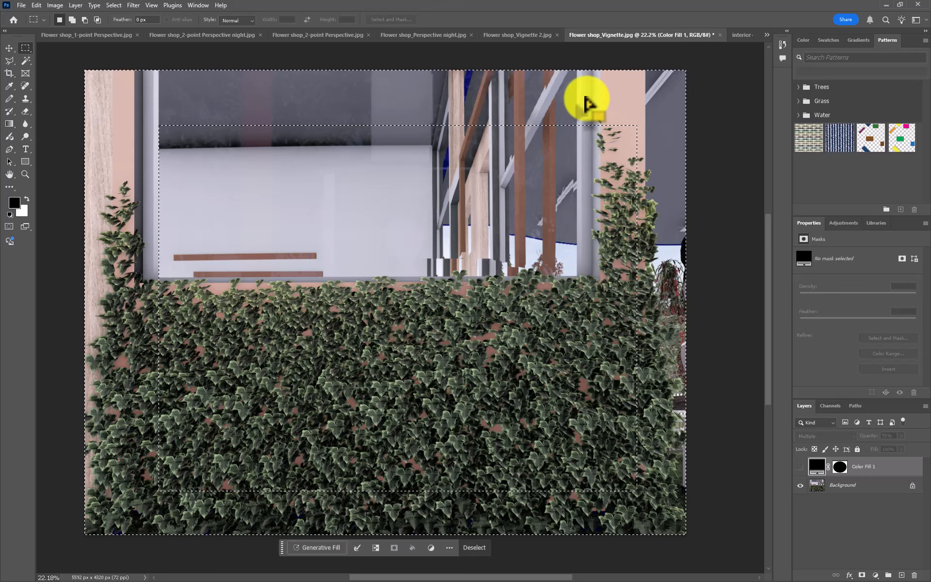
right_click(586, 103)
left_click(606, 120)
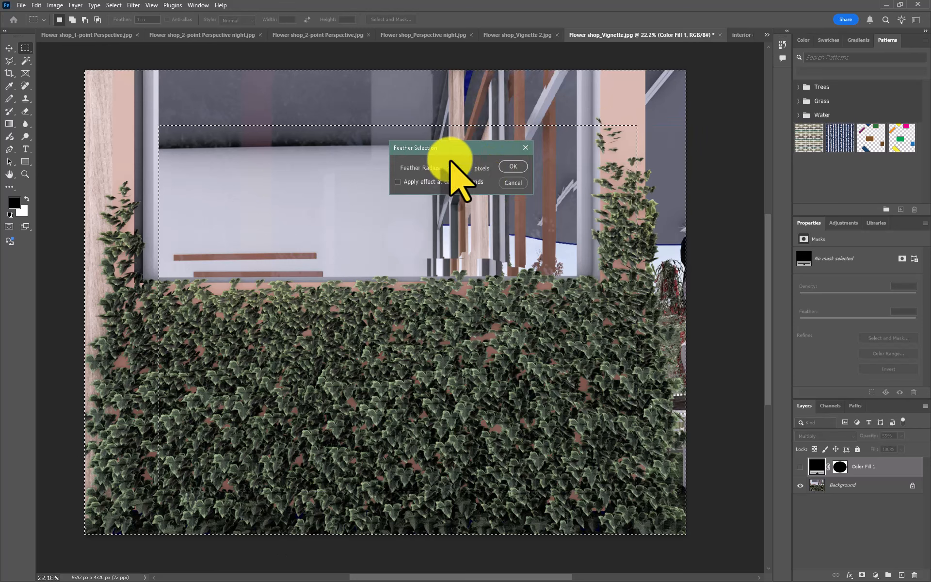
left_click(514, 168)
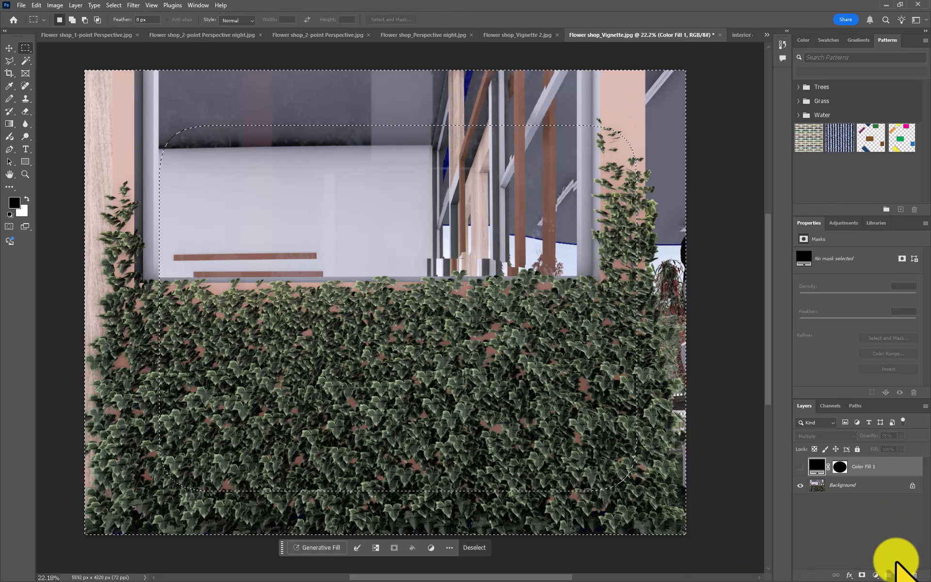
- Add a black (000000) Solid Color fill layer over the feathered border and set its blending mode to Multiply
left_click(875, 575)
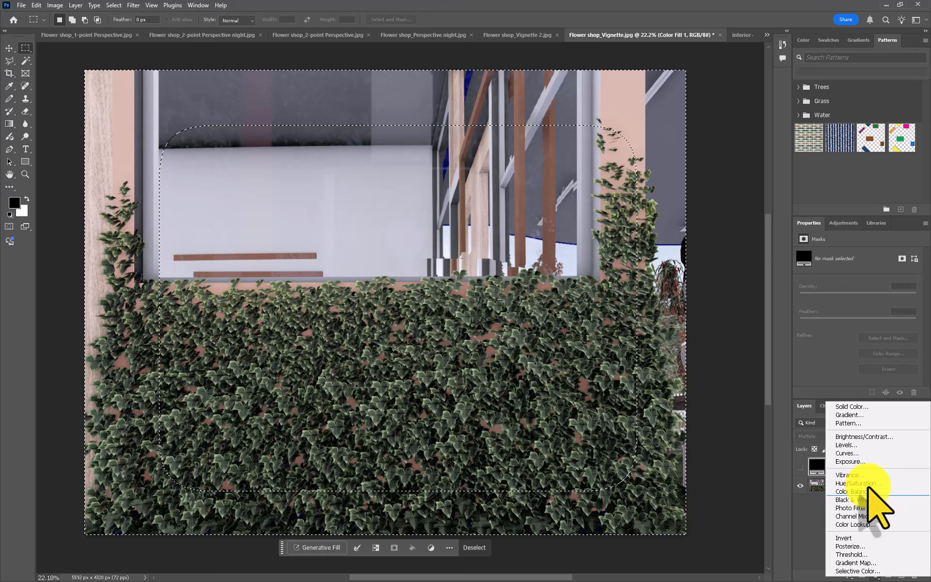
left_click(857, 408)
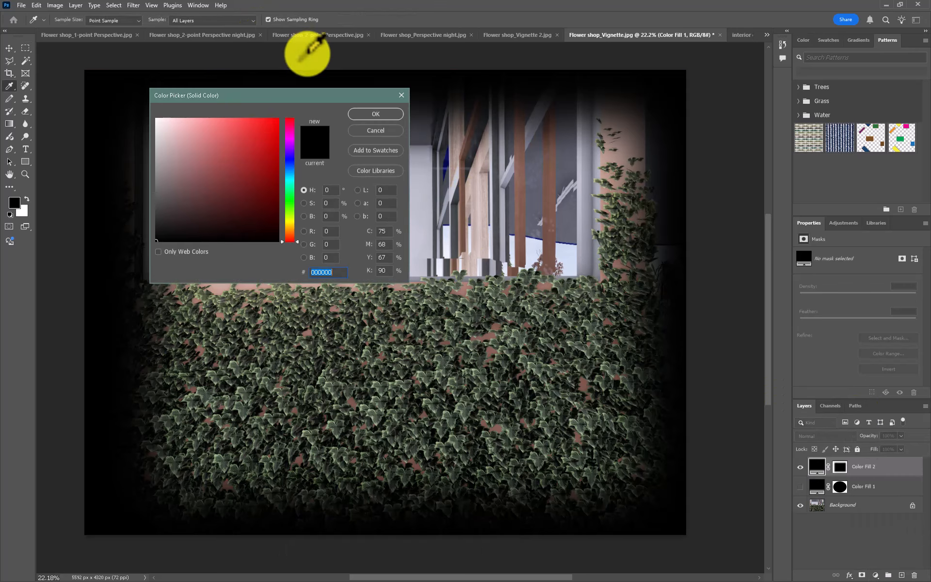
left_click(363, 115)
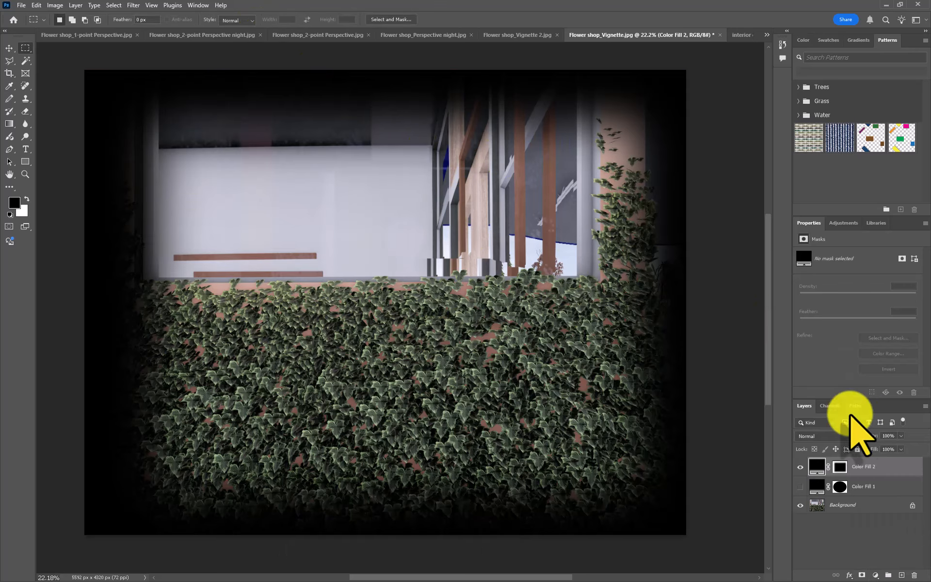
left_click(824, 436)
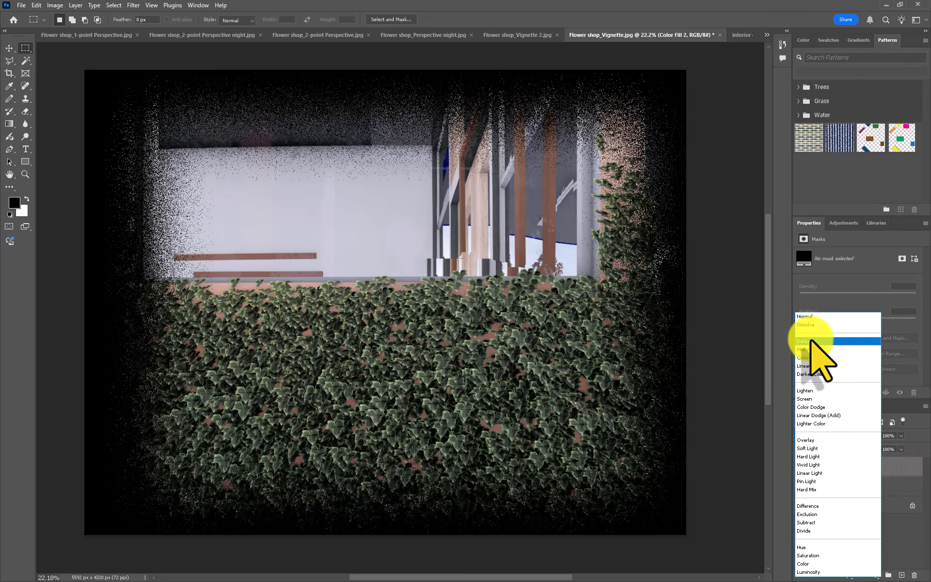
left_click(811, 349)
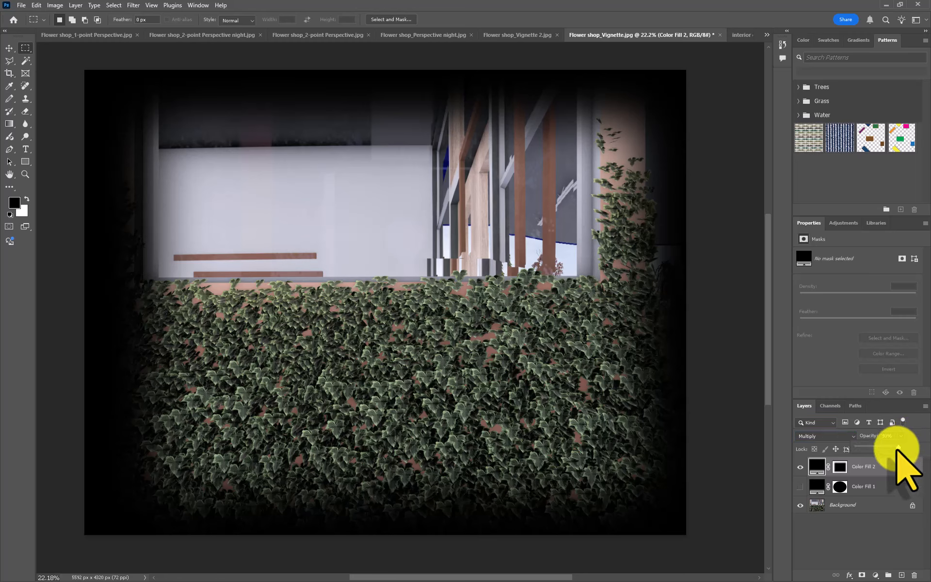
- Lower the opacity of the Color Fill 2 vignette layer
left_click_drag(900, 435, 881, 449)
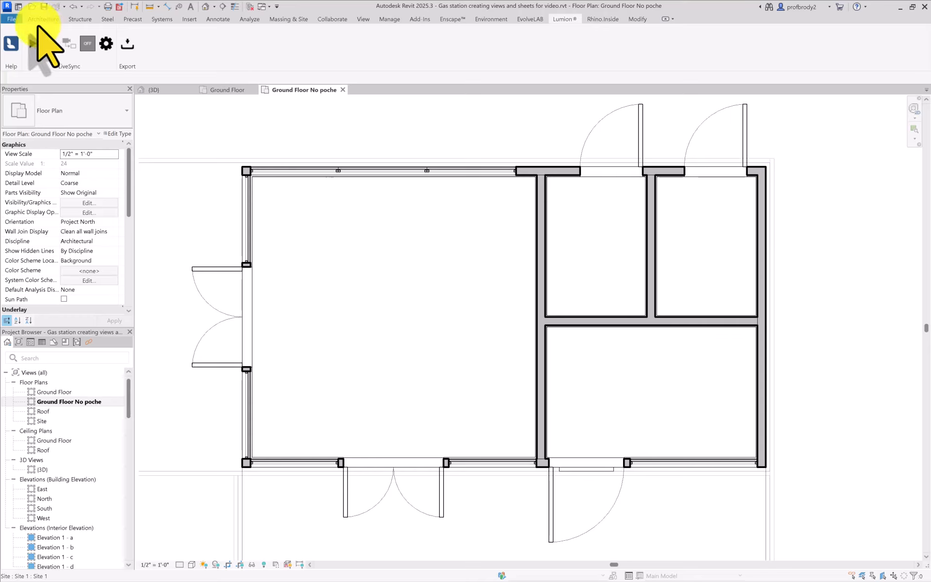
- Switch to Revit and open the image export settings for the Ground Floor No poche floor plan
left_click(15, 19)
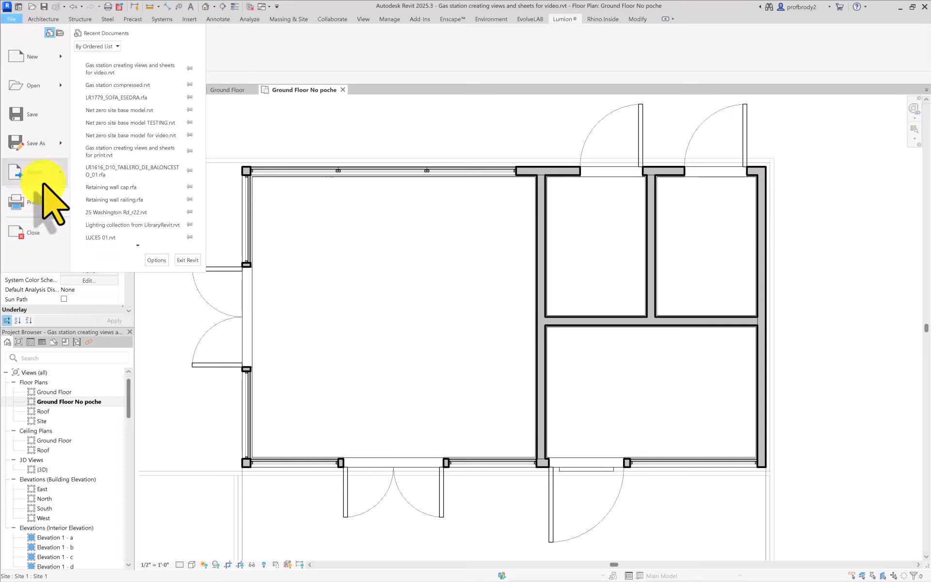
mouse_move(63, 180)
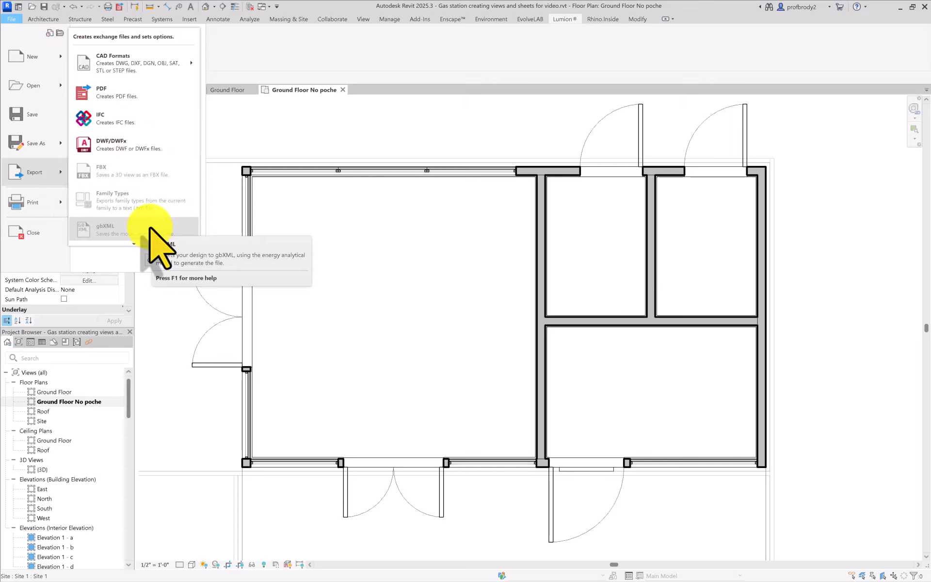
scroll(129, 242, "down", 3)
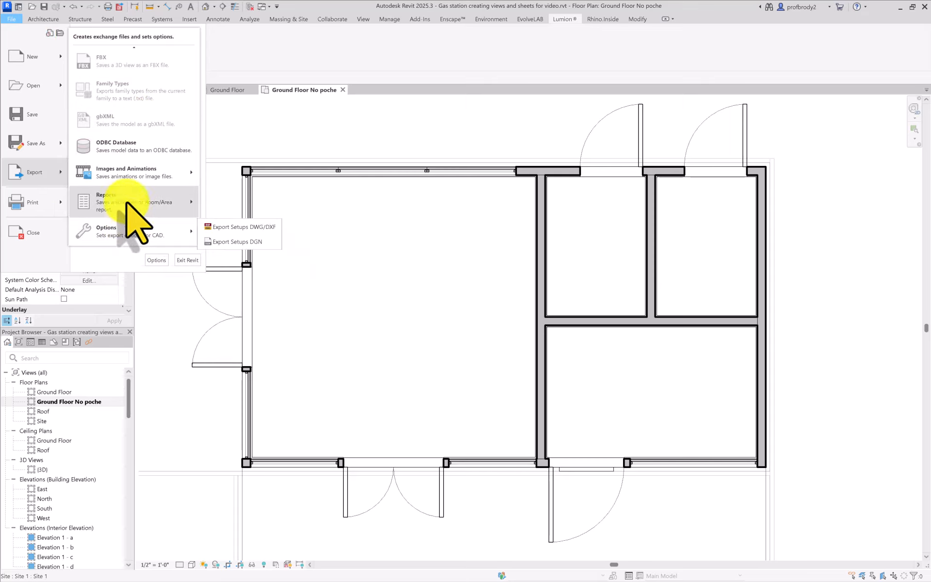
mouse_move(134, 177)
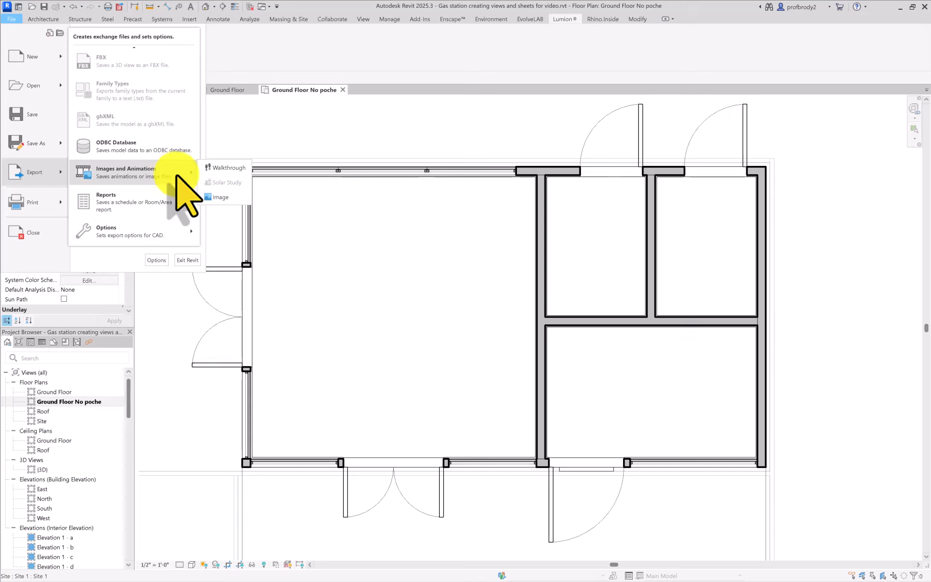
left_click(221, 199)
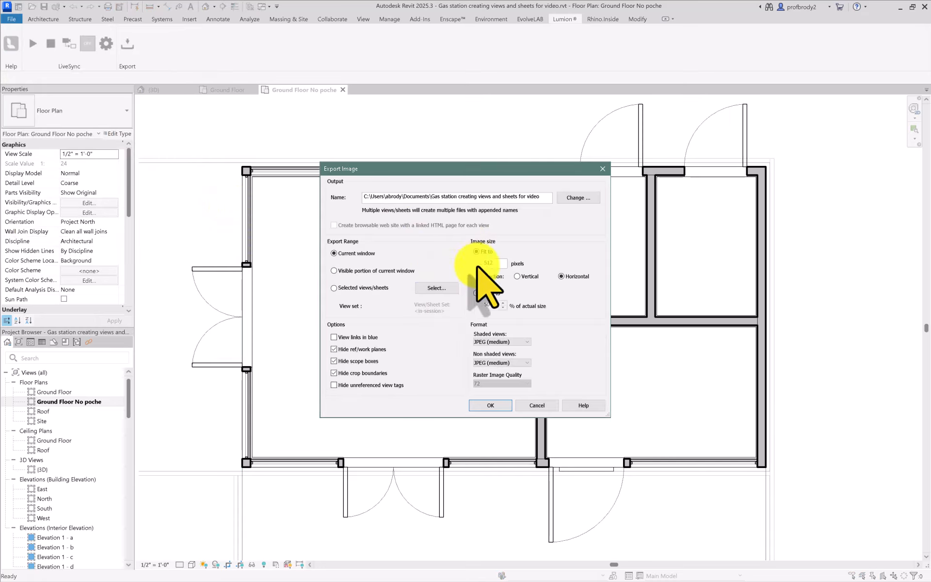
- Set the image export to zoom to 100% of actual size, JPEG (lossless) for non-shaded views and raster image quality 300
left_click(478, 294)
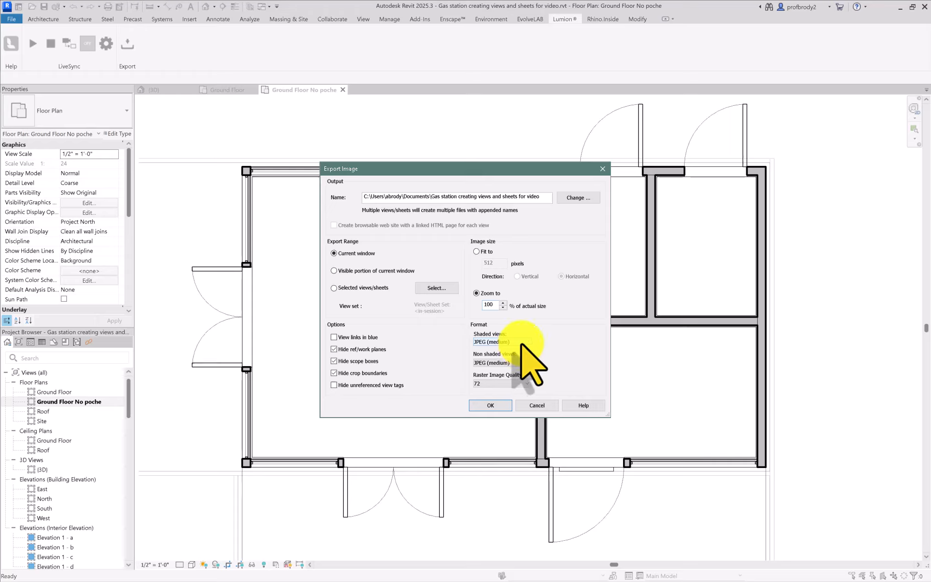
left_click(514, 364)
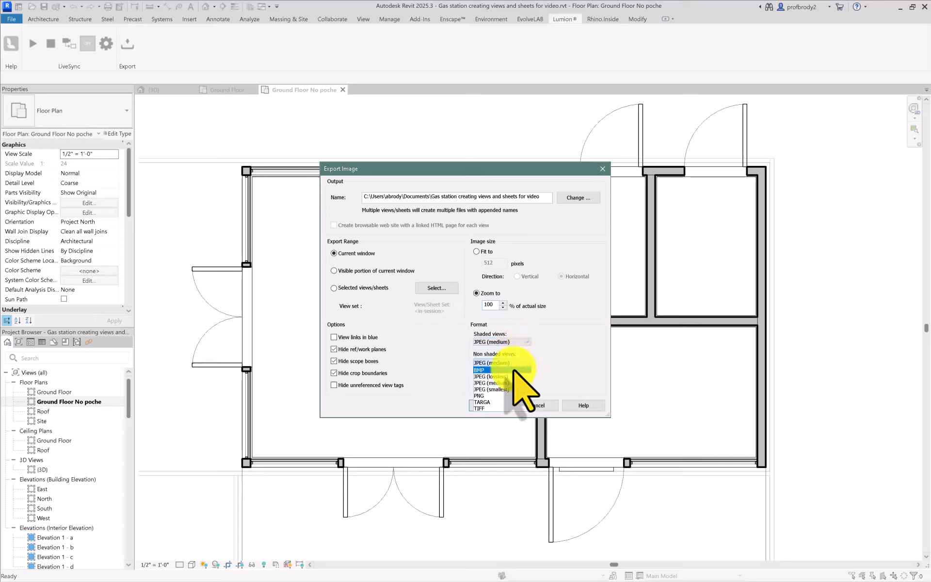
left_click(500, 376)
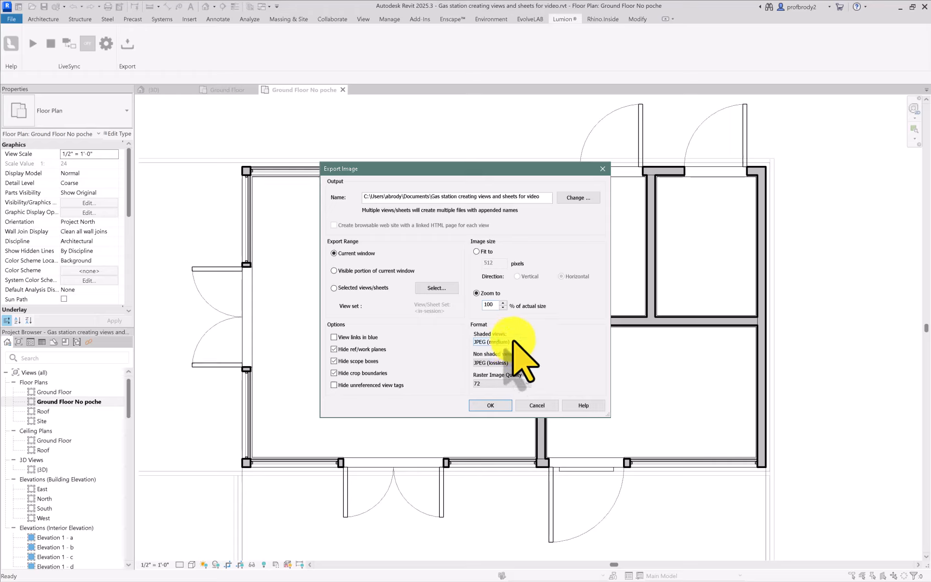
left_click(504, 384)
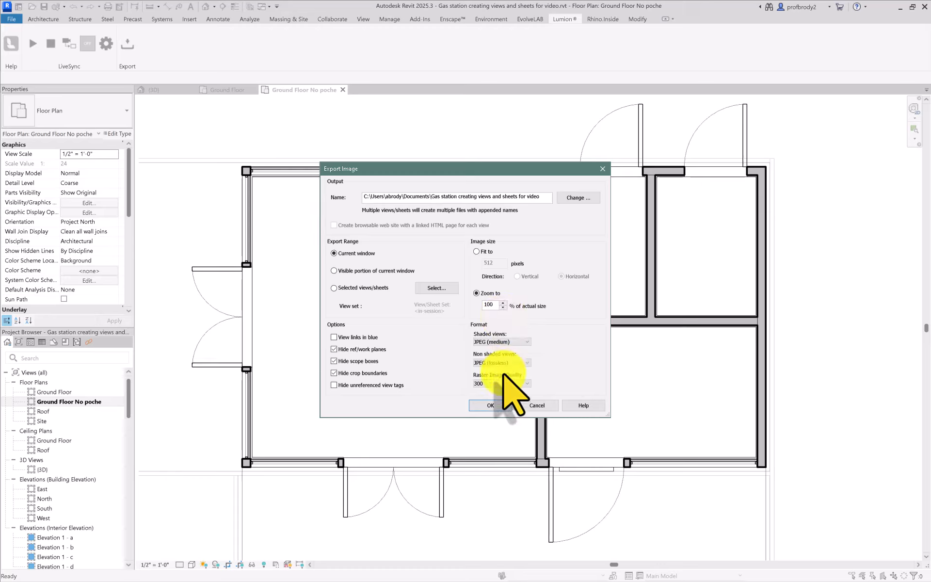
left_click(485, 305)
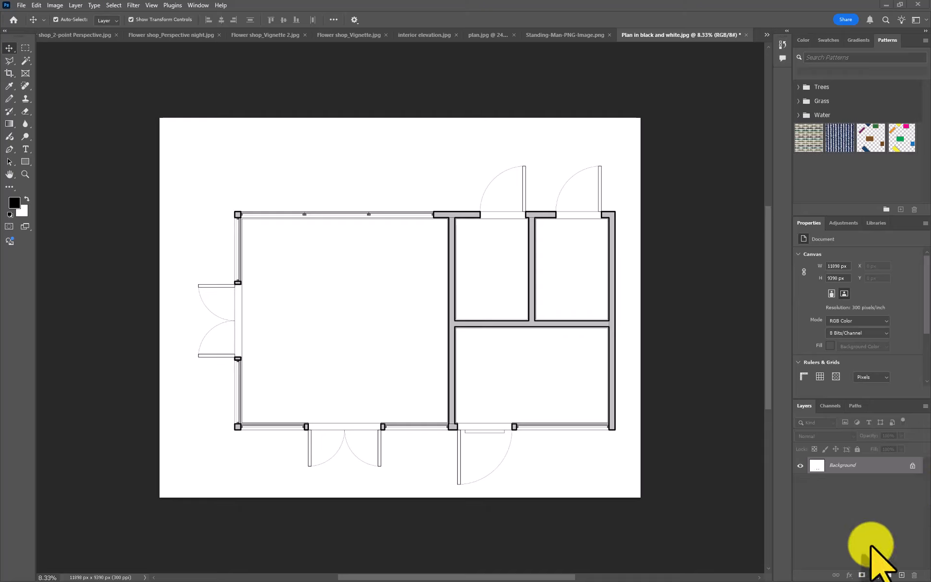
- Switch to Photoshop, add an Invert adjustment layer above the Background of Plan in black and white.jpg, and inspect the walls and door openings
left_click(875, 576)
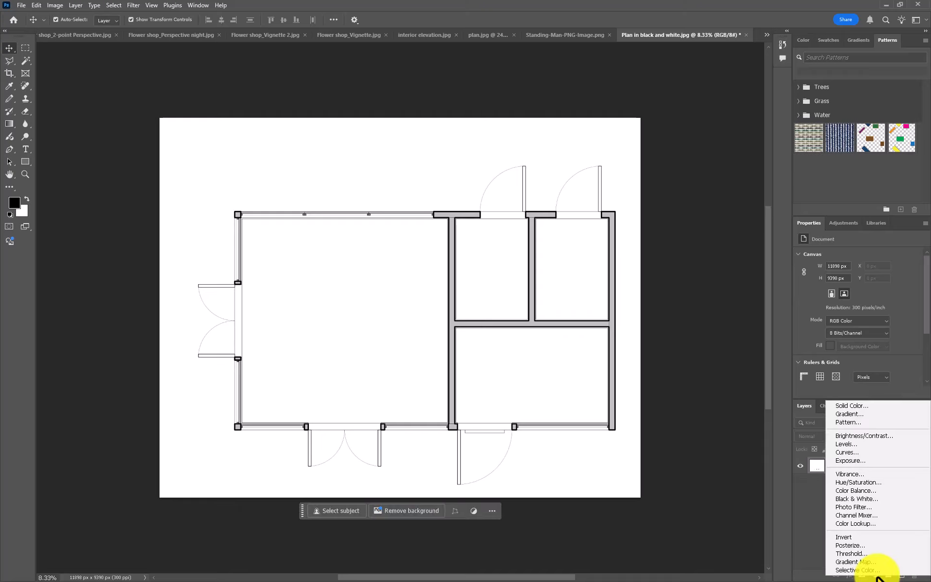
left_click(866, 538)
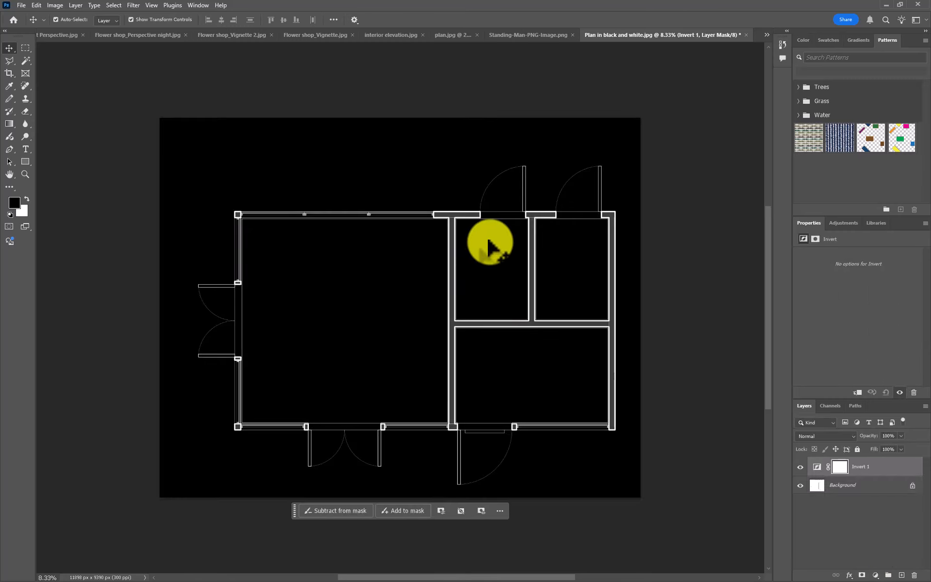
scroll(546, 199, "up", 3)
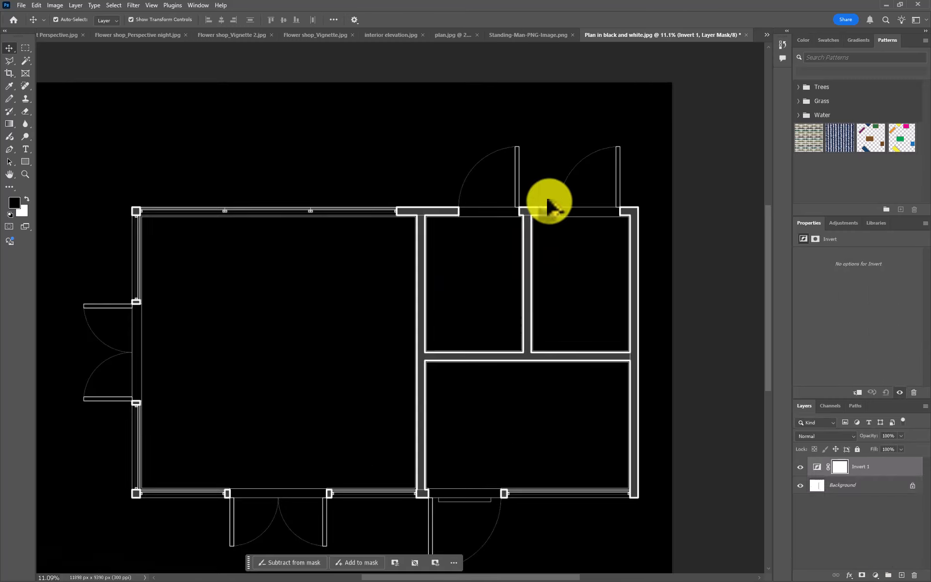
scroll(531, 235, "up", 3)
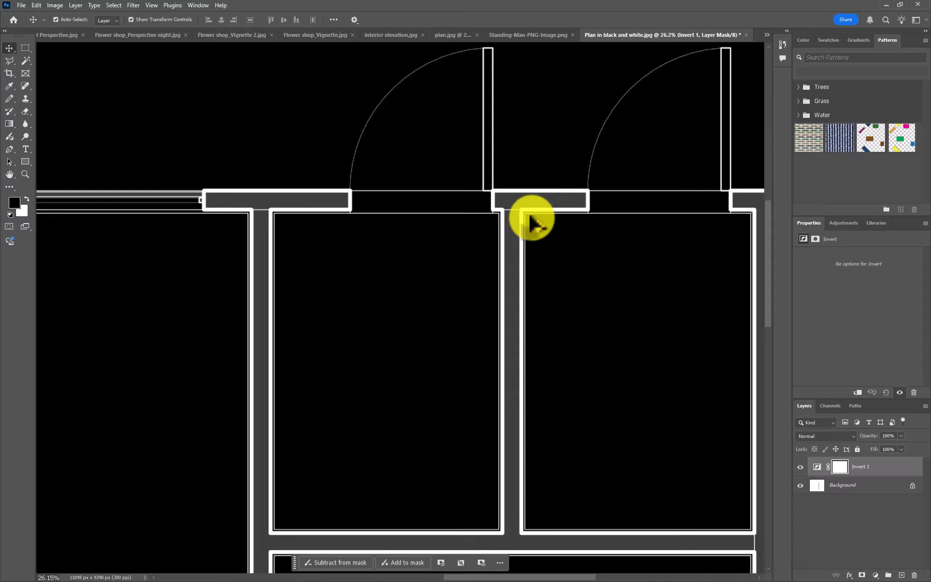
scroll(531, 217, "down", 1)
left_click_drag(478, 266, 473, 316)
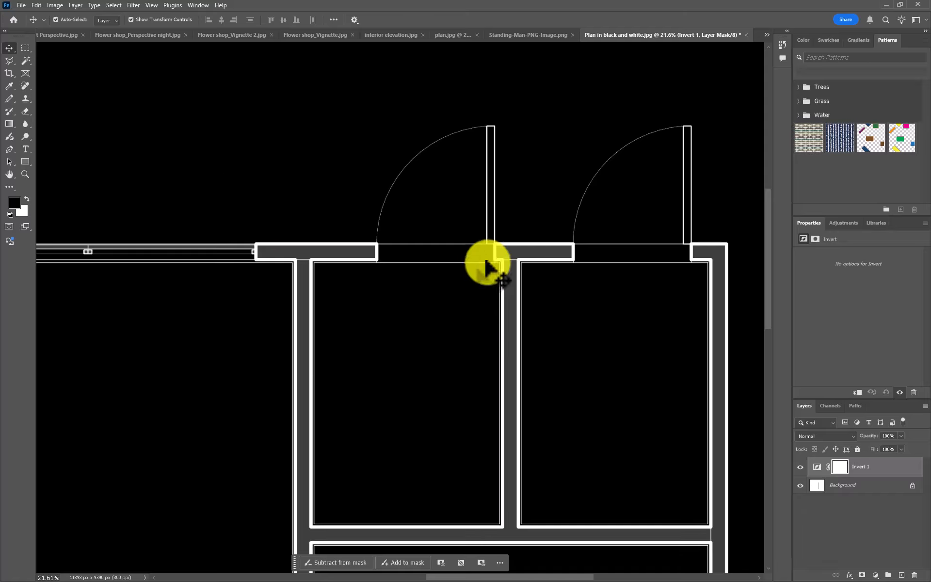
scroll(499, 278, "down", 5)
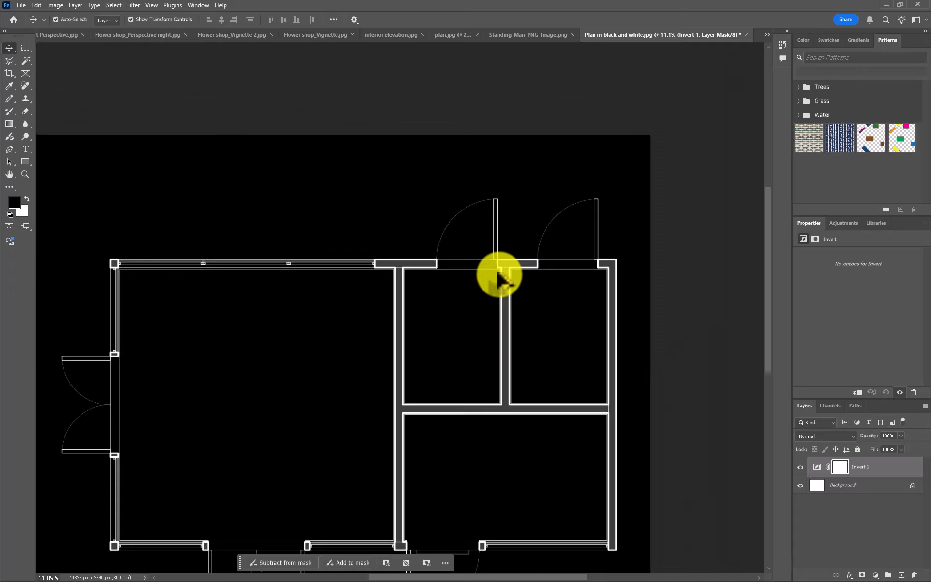
left_click_drag(330, 336, 365, 285)
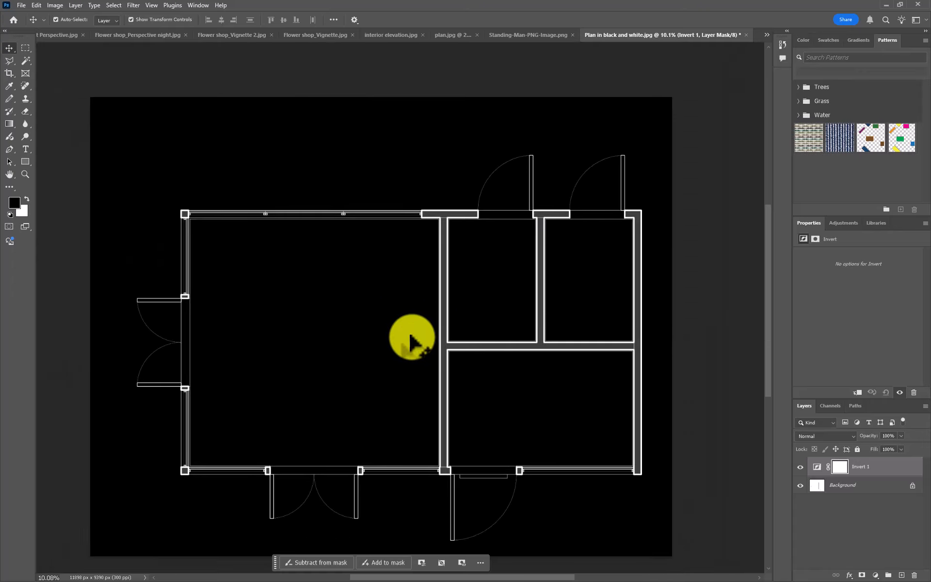